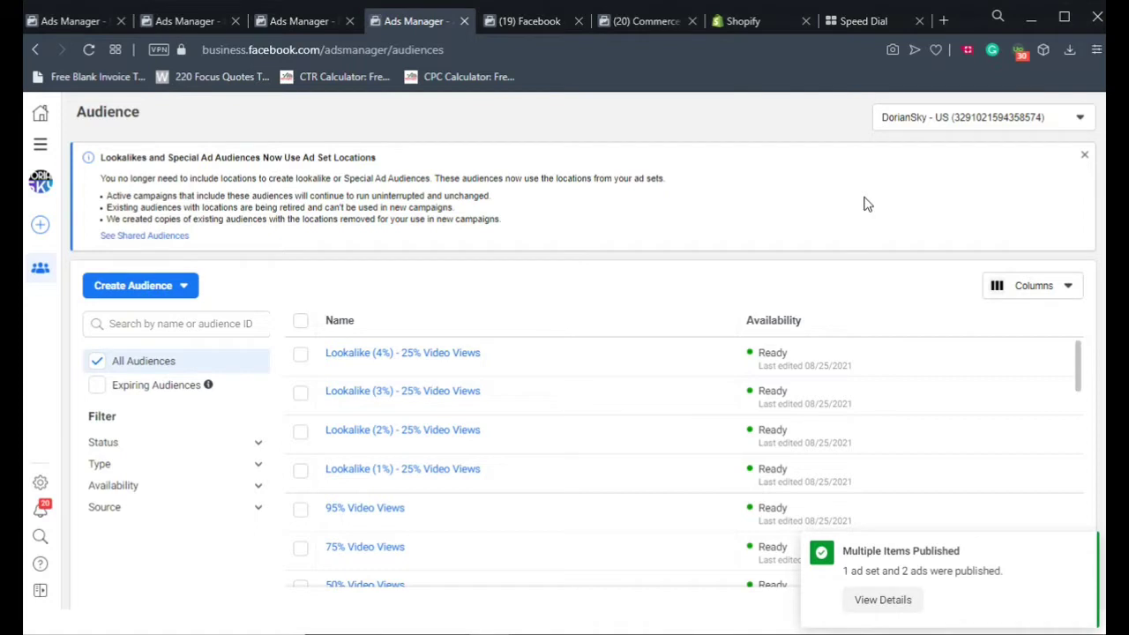
Dismiss the notice about lookalike audience locations and find the Audiences entry among all advertising tools
left_click(1085, 158)
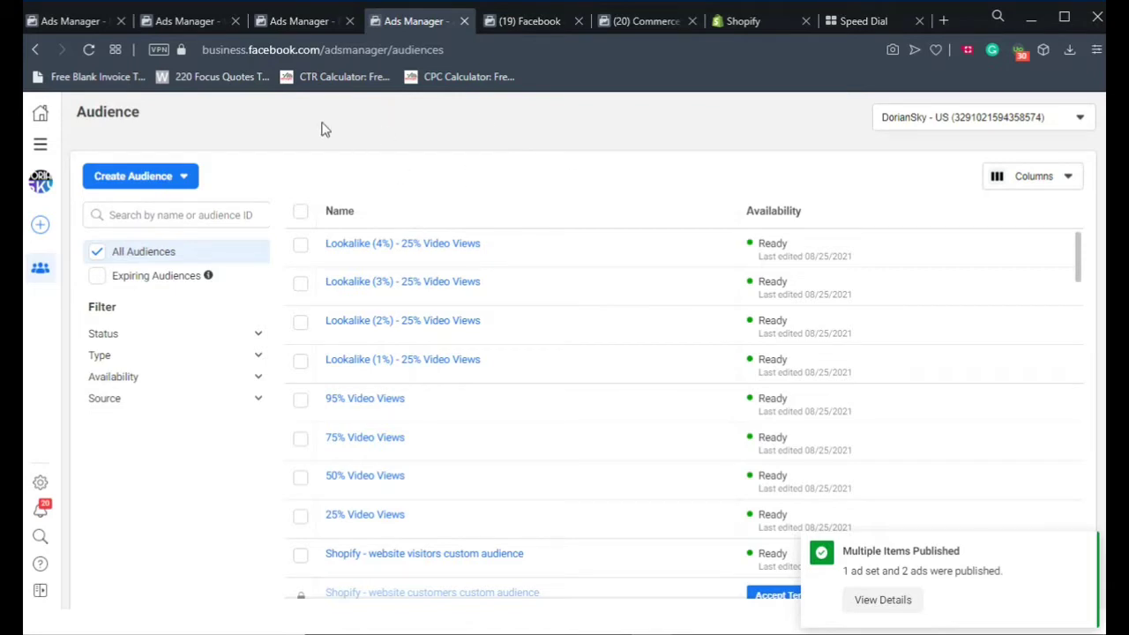
mouse_move(57, 157)
left_click(42, 146)
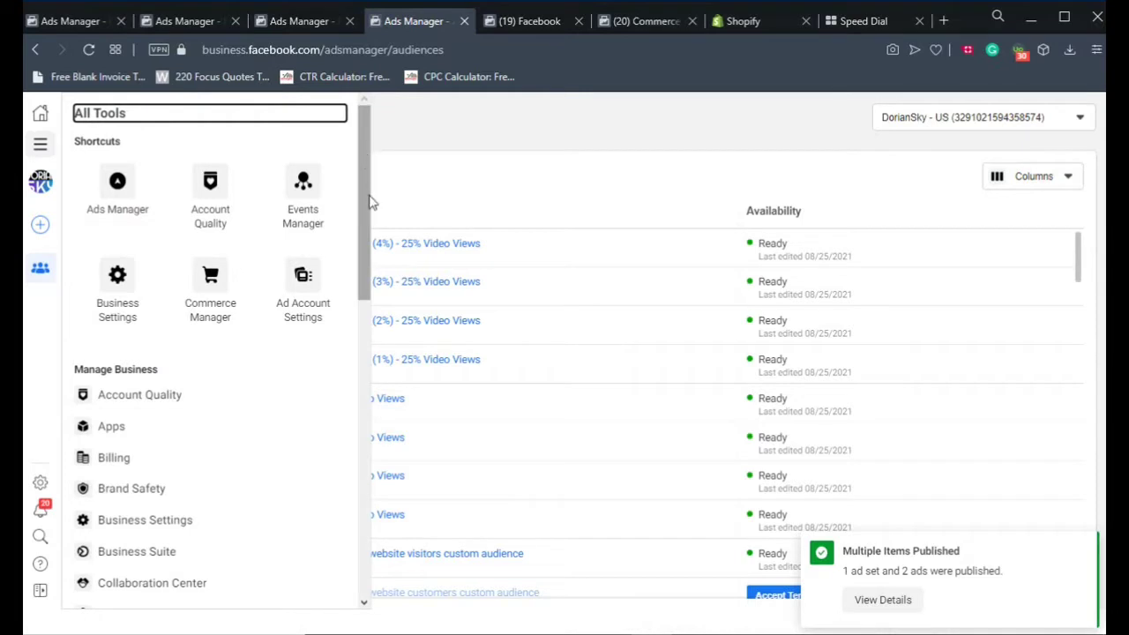
left_click(365, 227)
left_click_drag(364, 227, 394, 385)
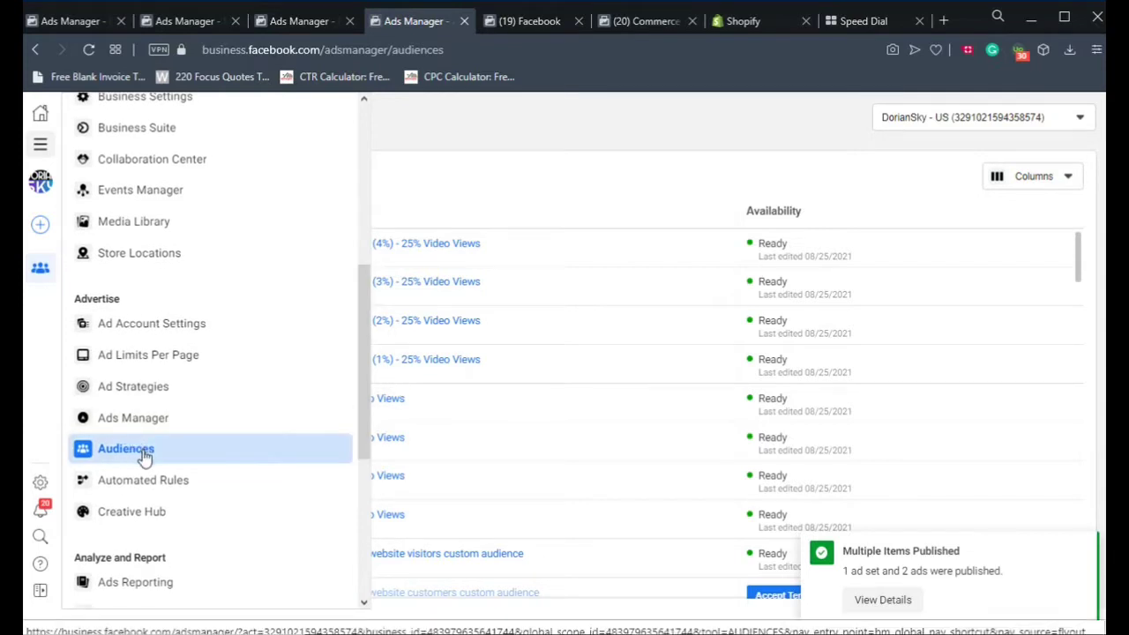
left_click(495, 176)
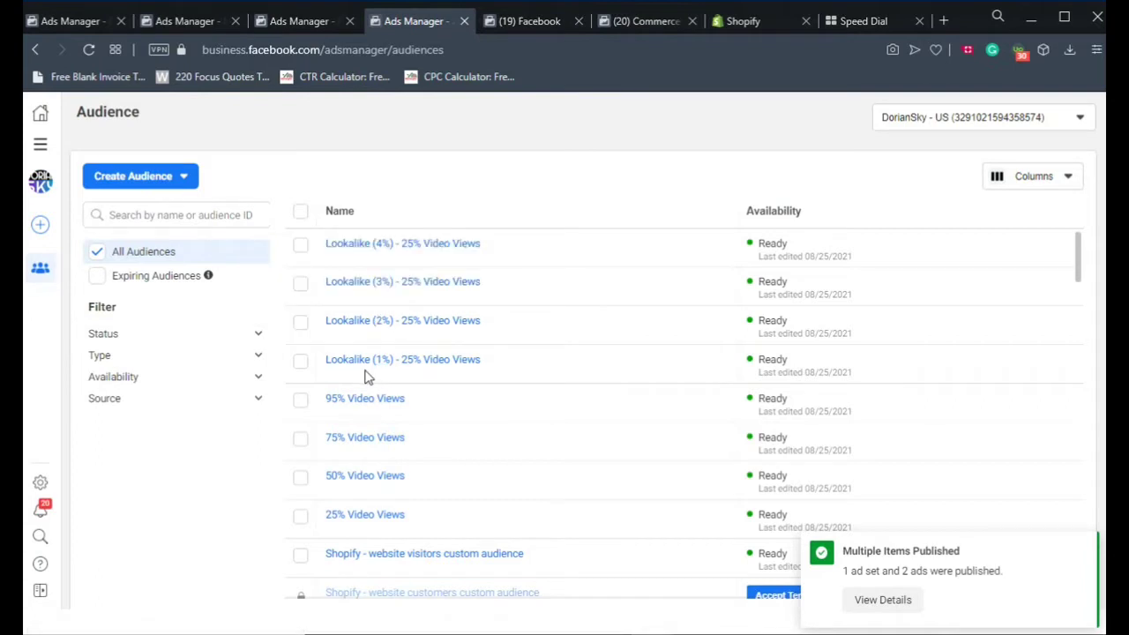
mouse_move(389, 370)
mouse_move(360, 329)
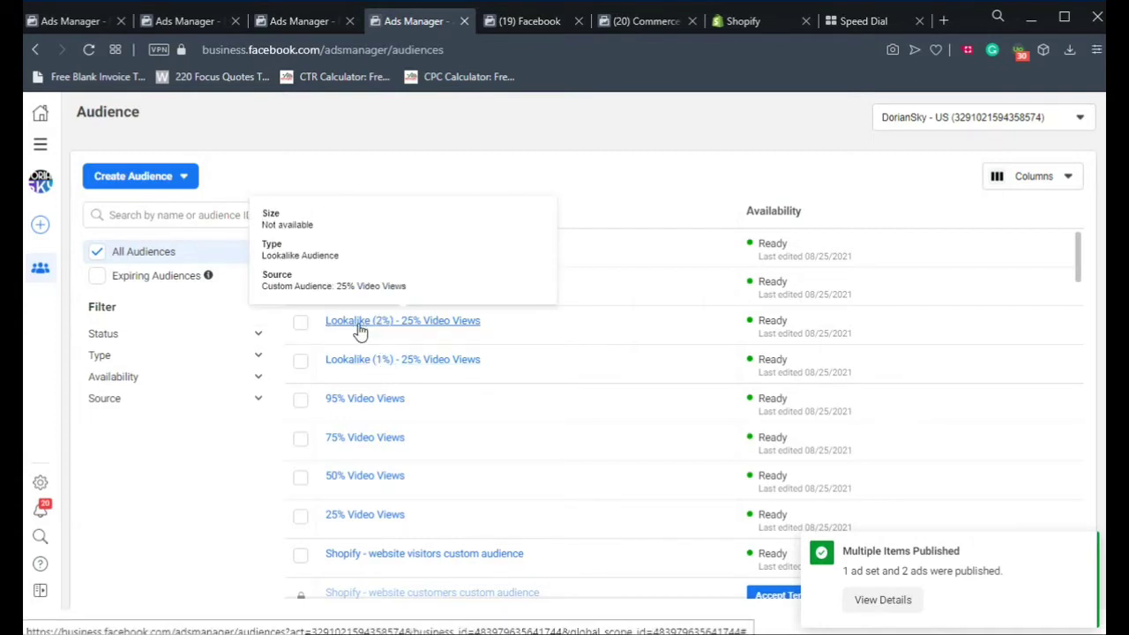
left_click(141, 176)
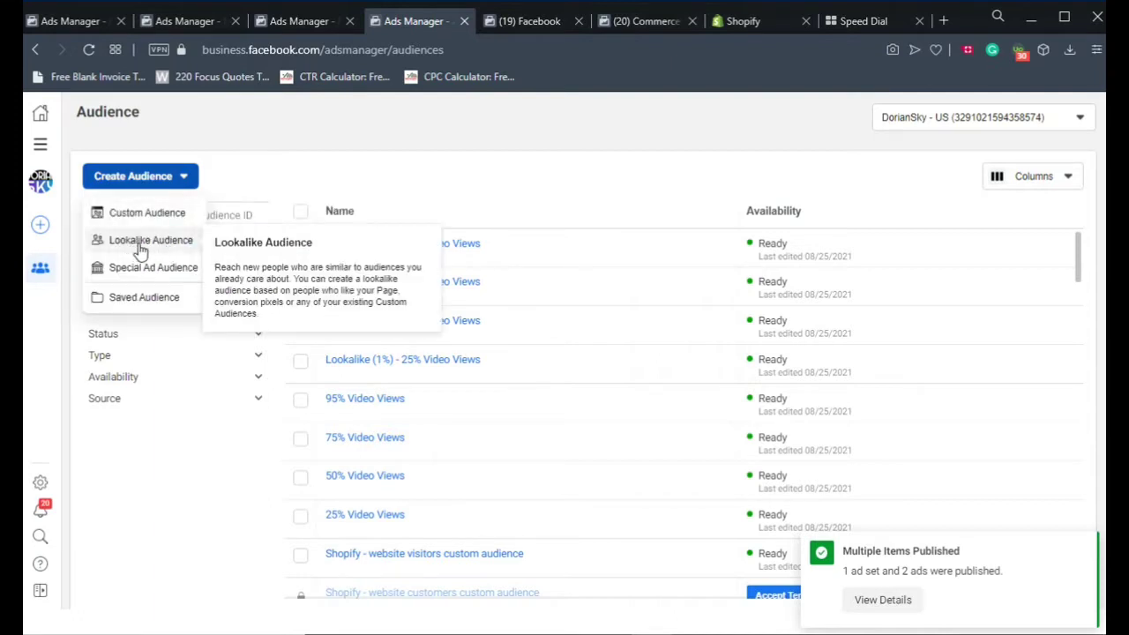
left_click(141, 242)
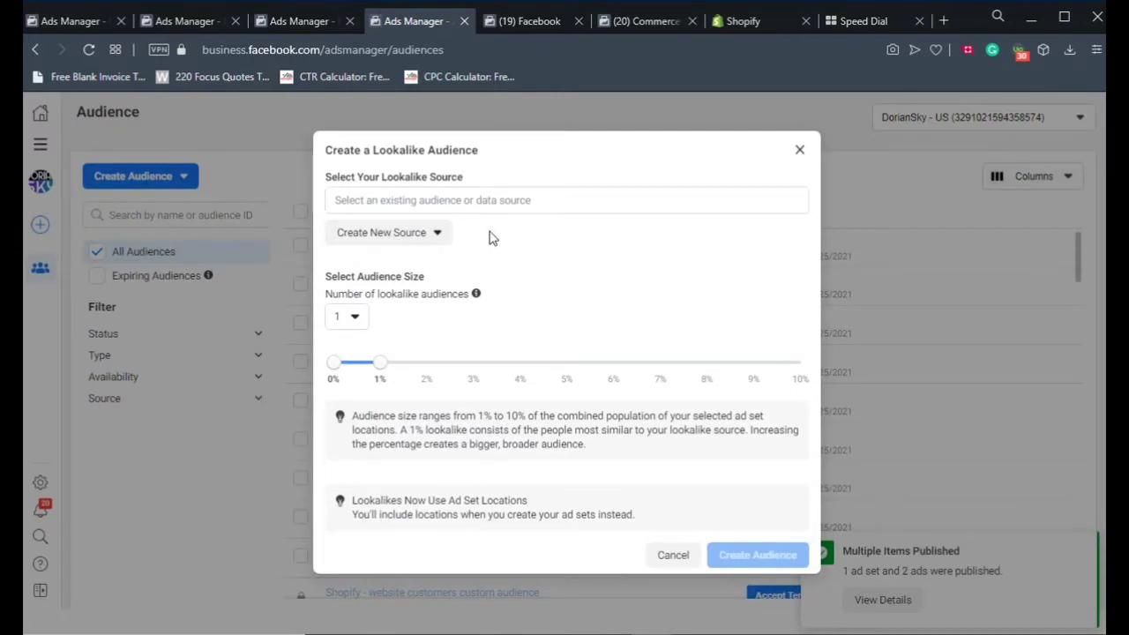
left_click(801, 152)
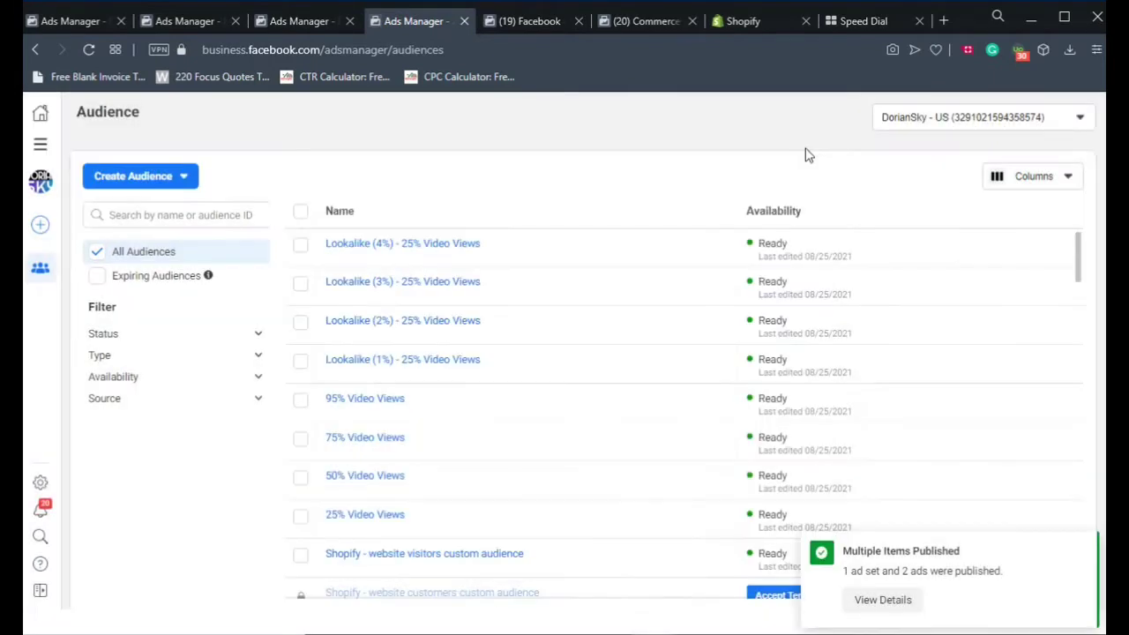
Start a new custom audience with Website as its source
left_click(96, 251)
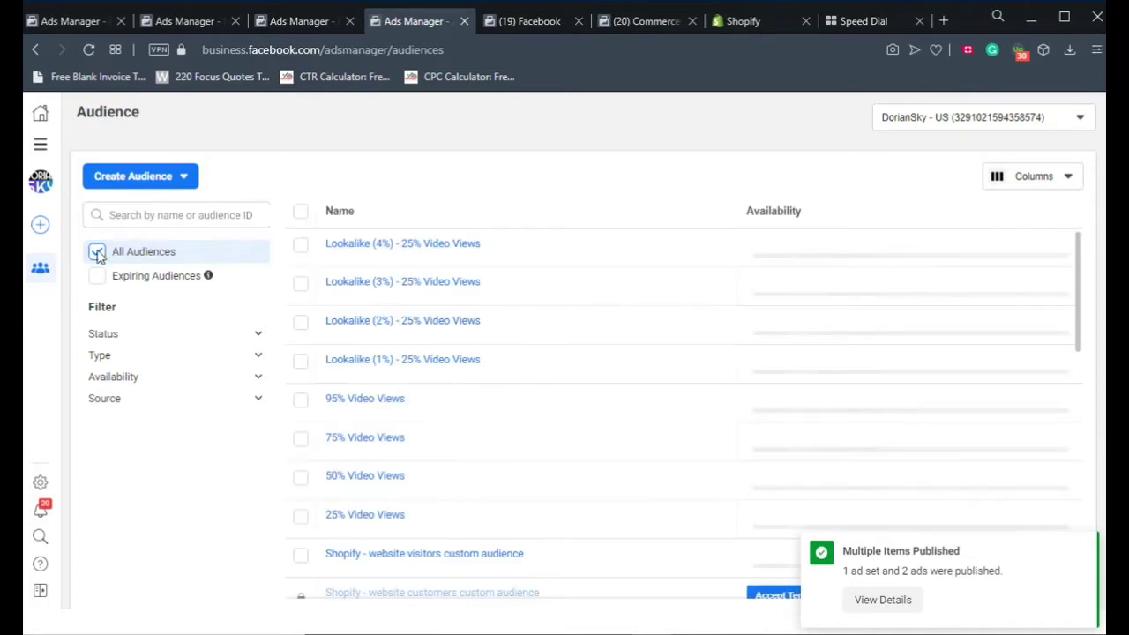
left_click(181, 176)
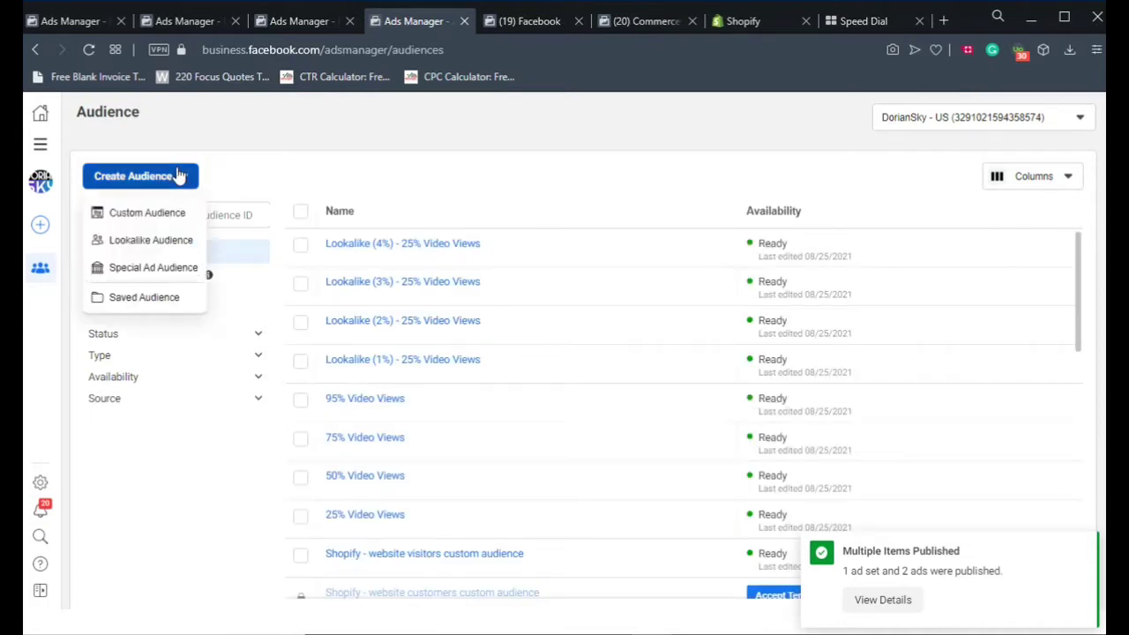
left_click(149, 216)
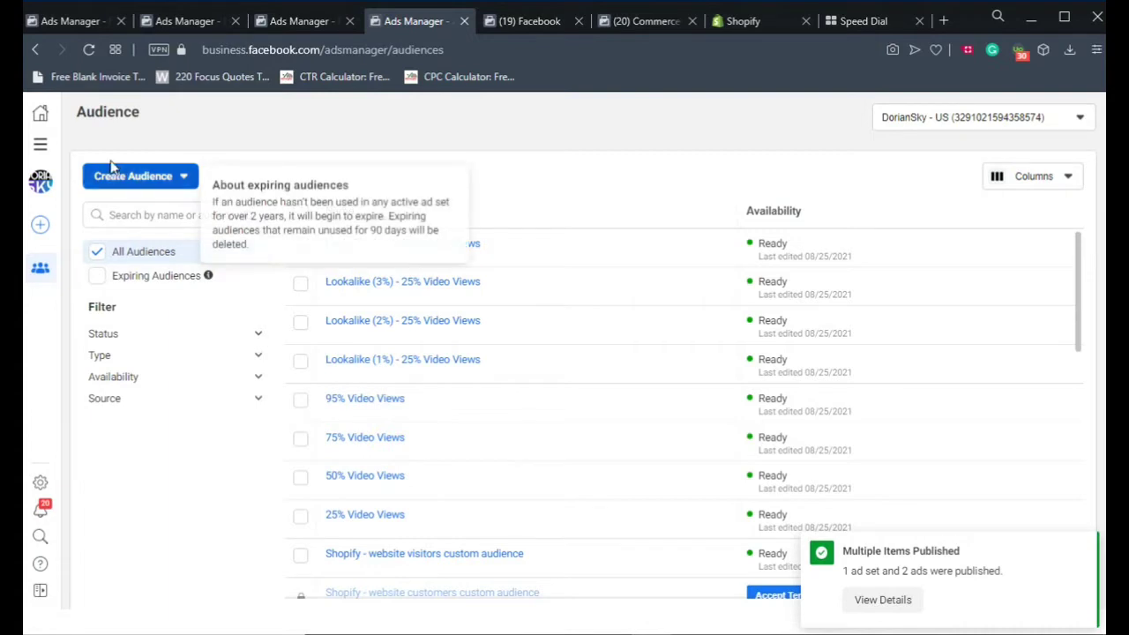
left_click(132, 176)
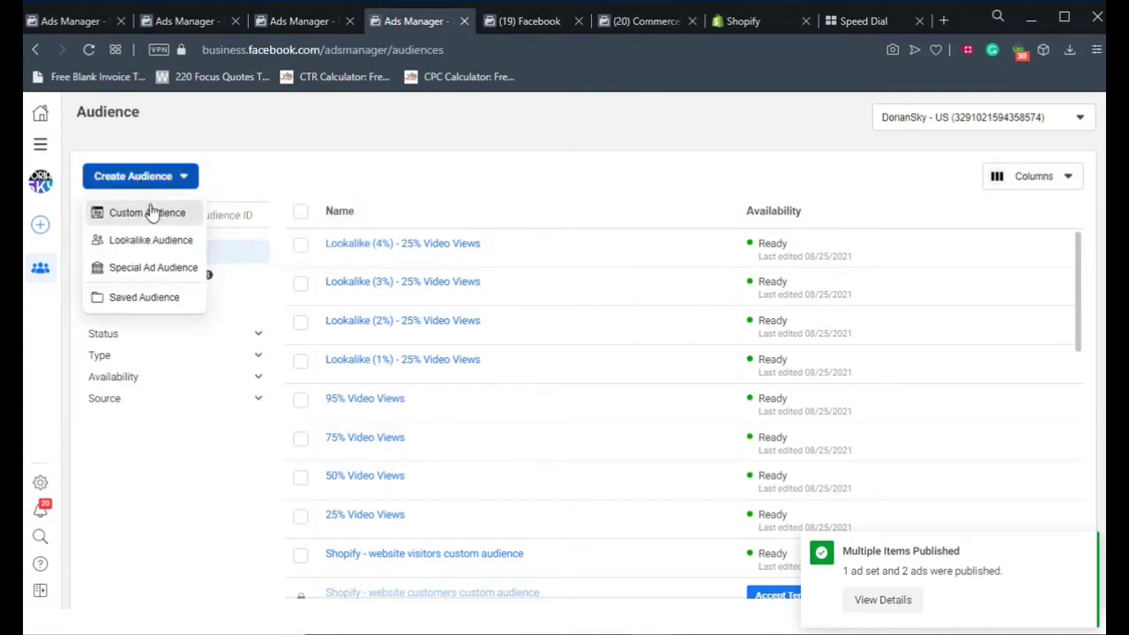
left_click(151, 213)
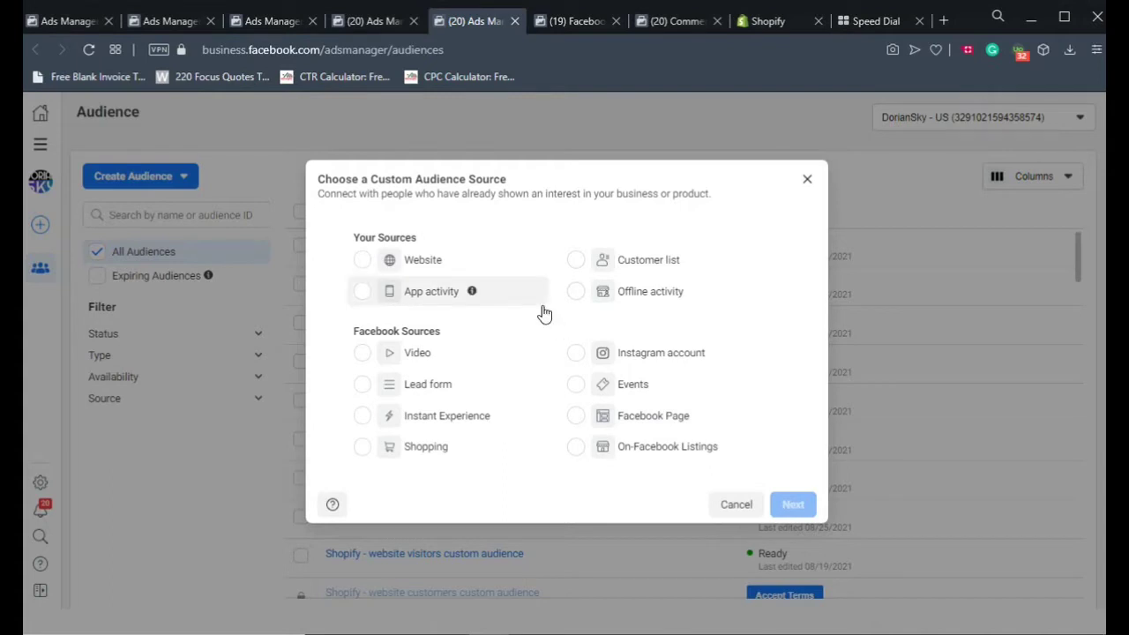
left_click(400, 271)
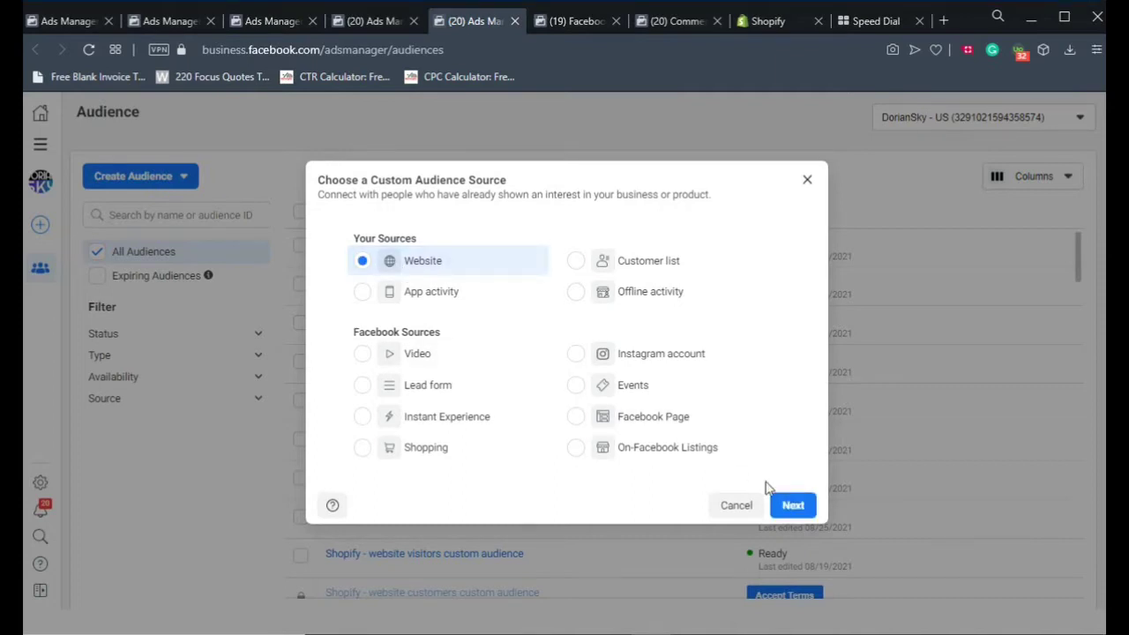
left_click(794, 507)
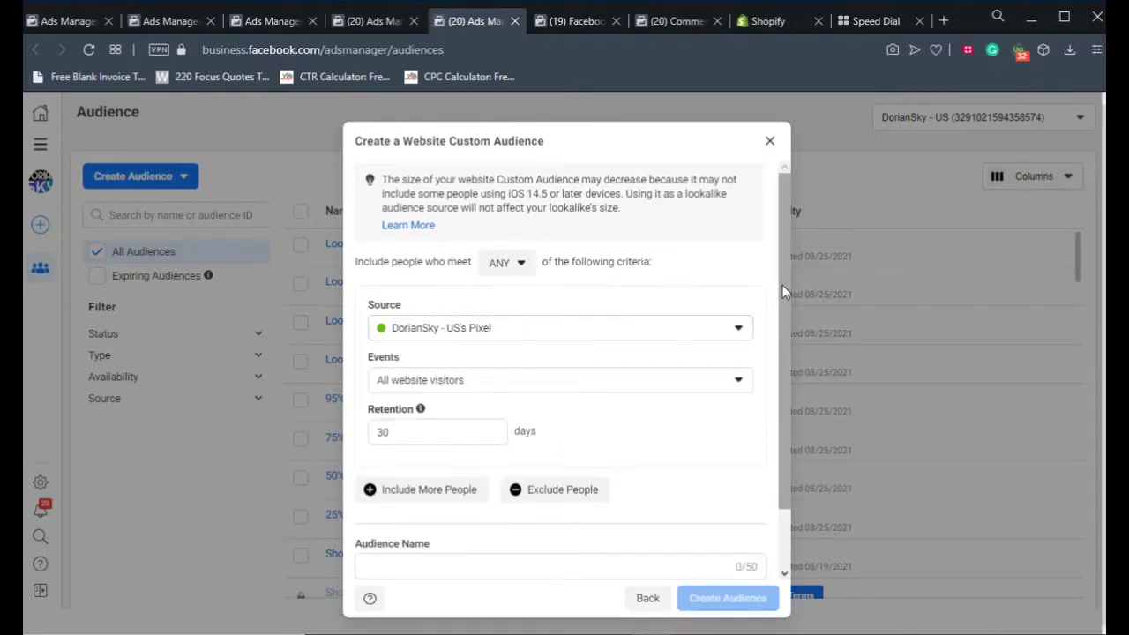
Include people with the AddToCart event from DorianSky - US's Pixel, keeping the retention at 30 days
left_click_drag(783, 285, 783, 308)
left_click(685, 315)
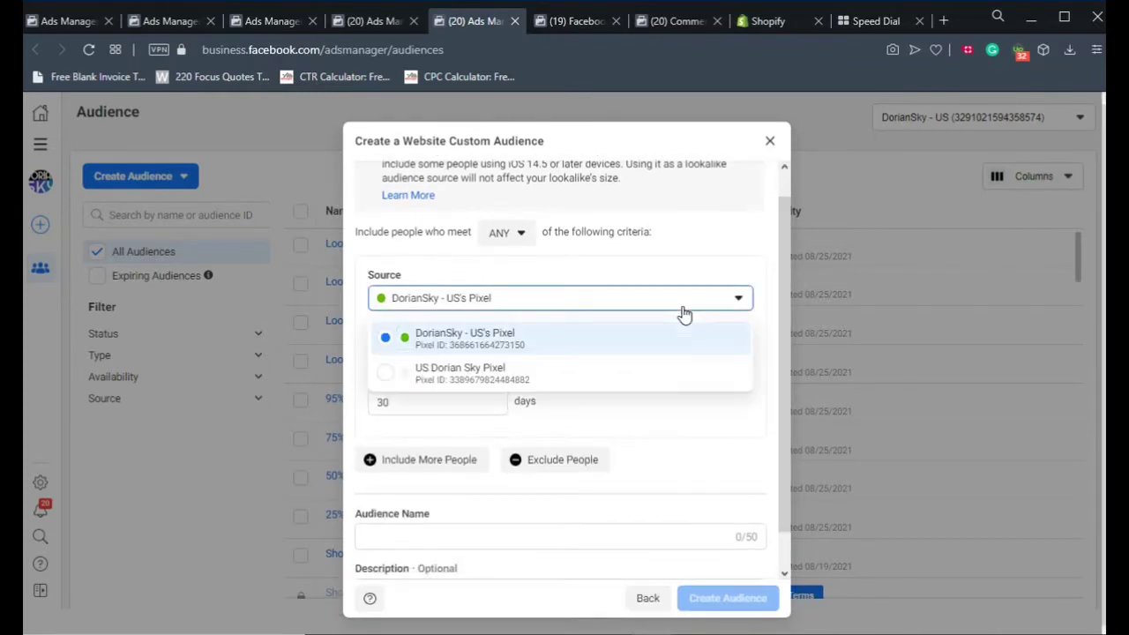
left_click(551, 309)
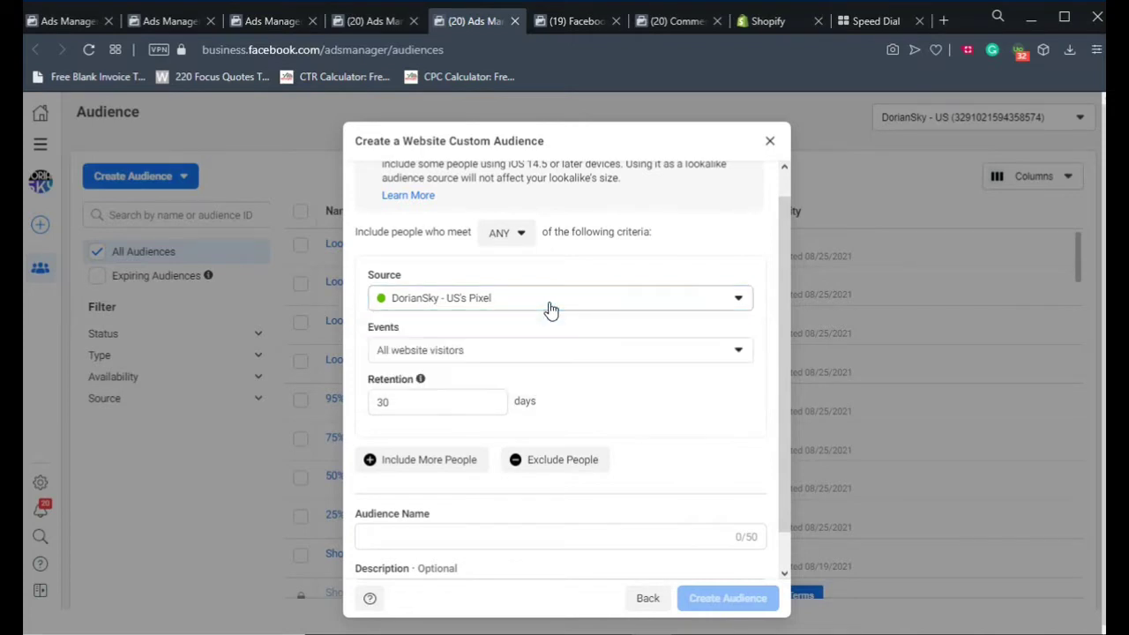
left_click(538, 357)
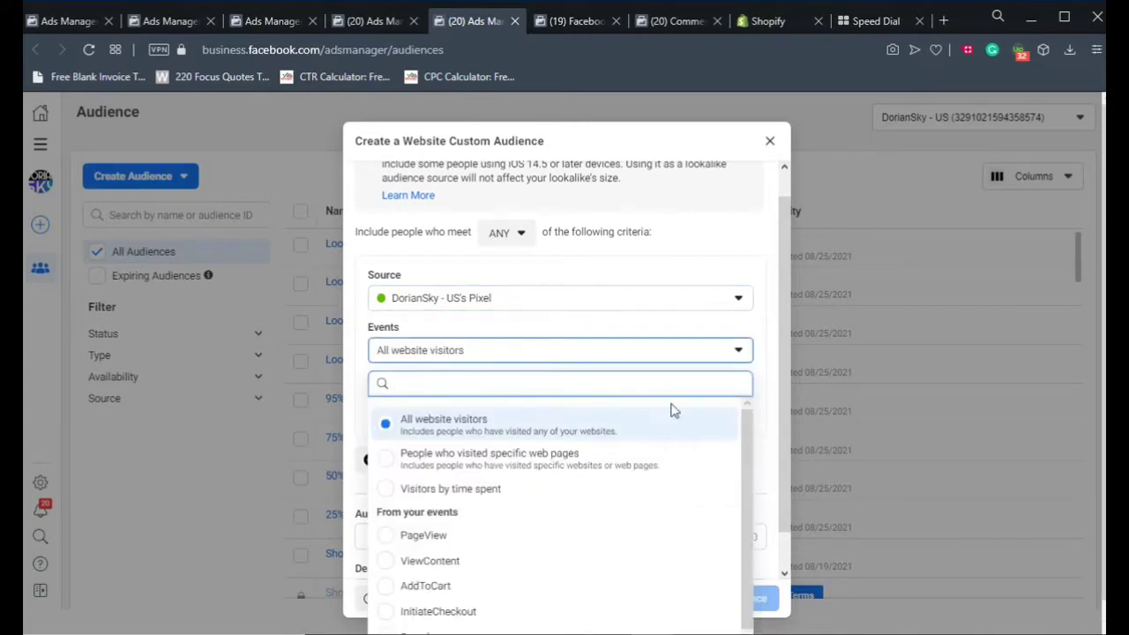
scroll(785, 451, "down", 1)
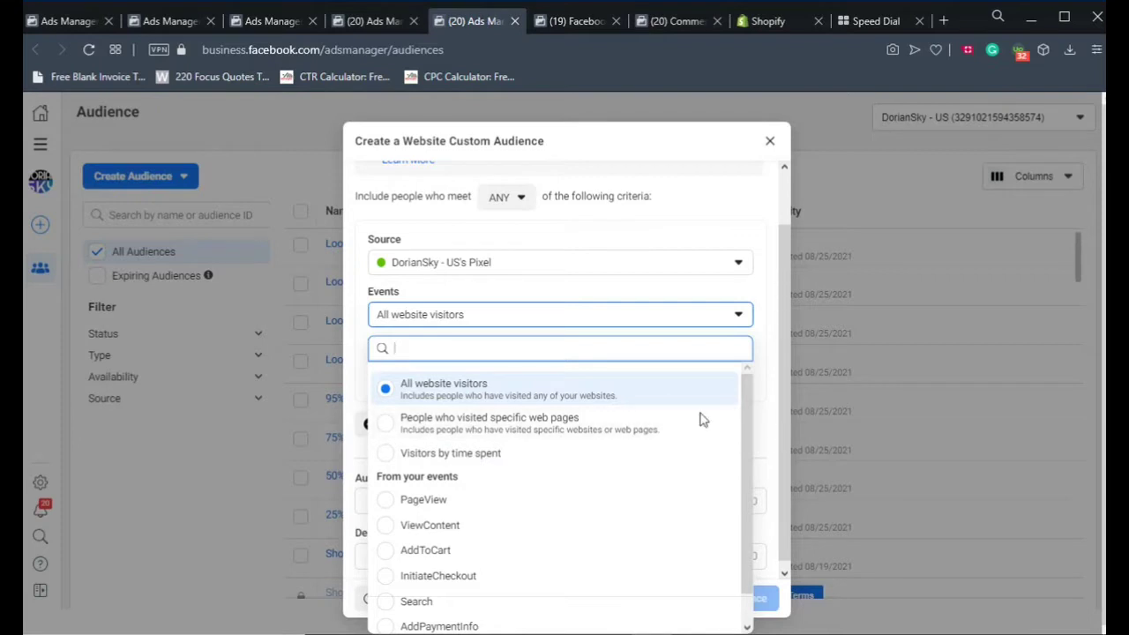
left_click(601, 393)
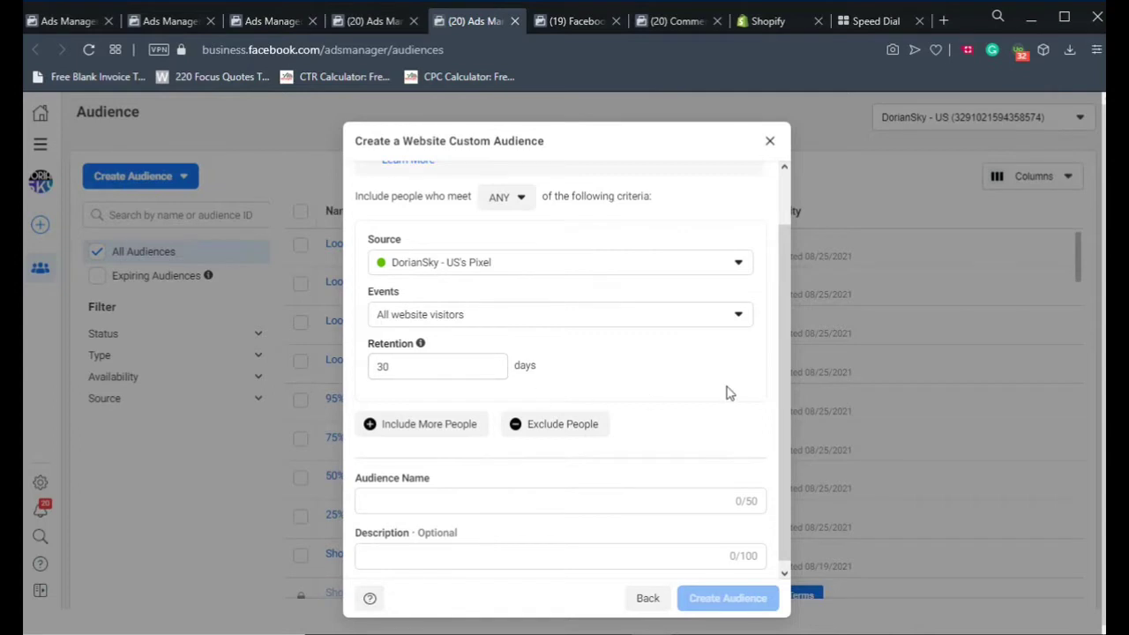
left_click(531, 327)
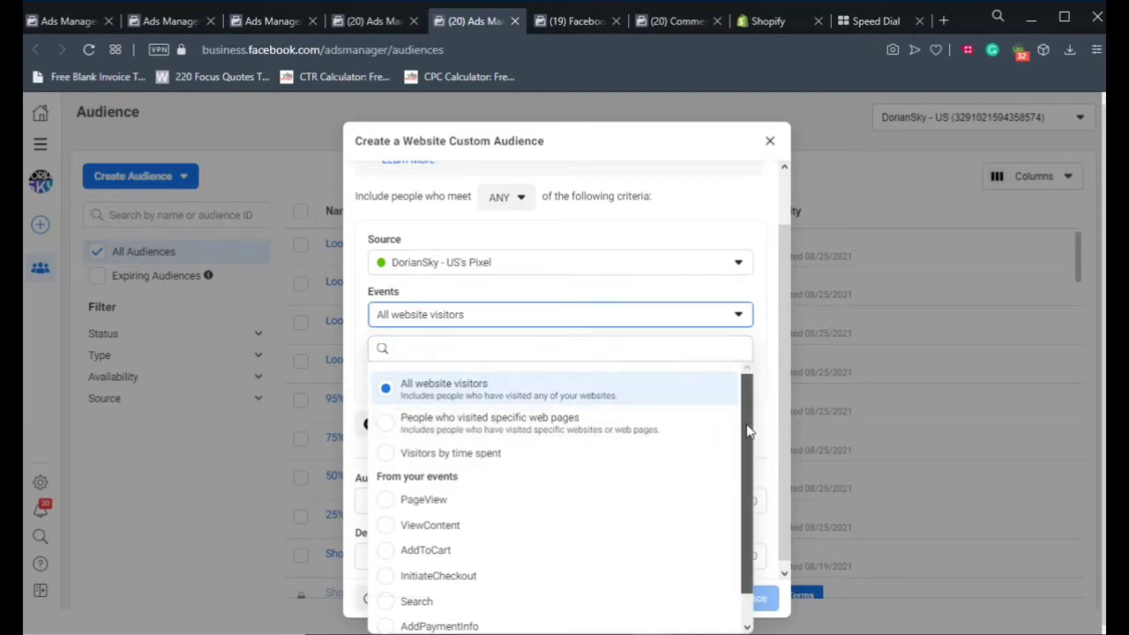
left_click_drag(748, 431, 746, 461)
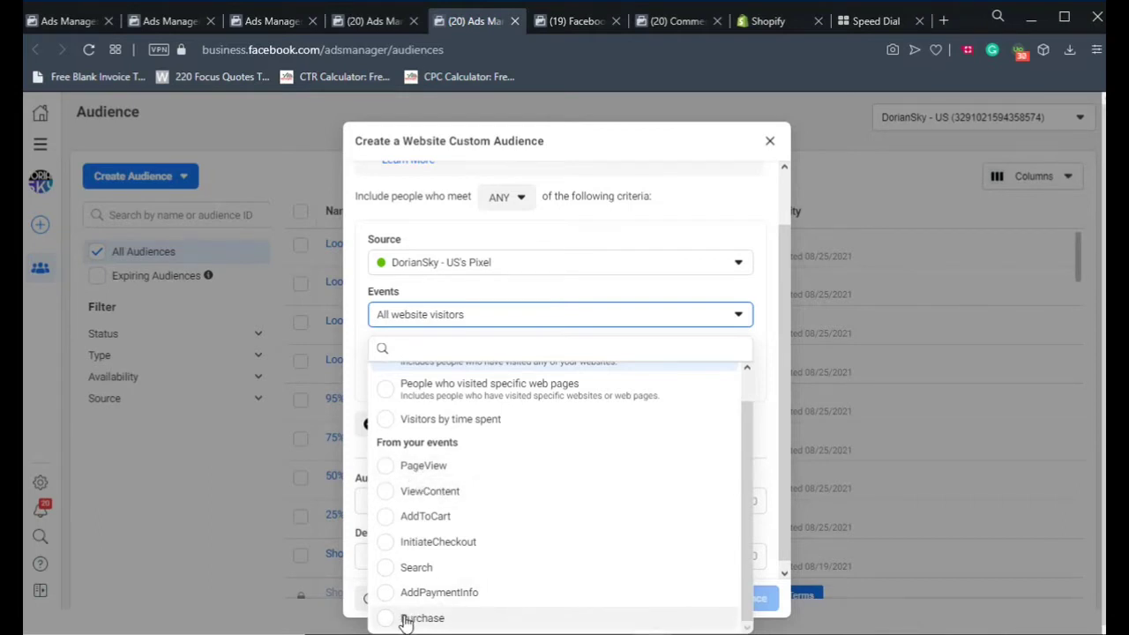
left_click(414, 517)
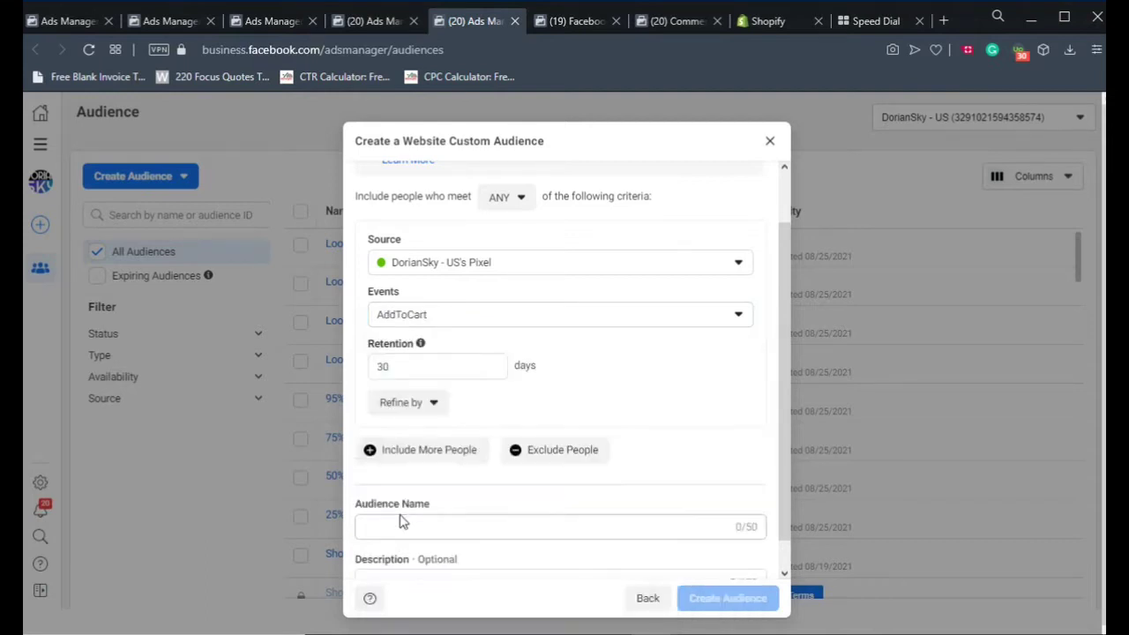
left_click(414, 366)
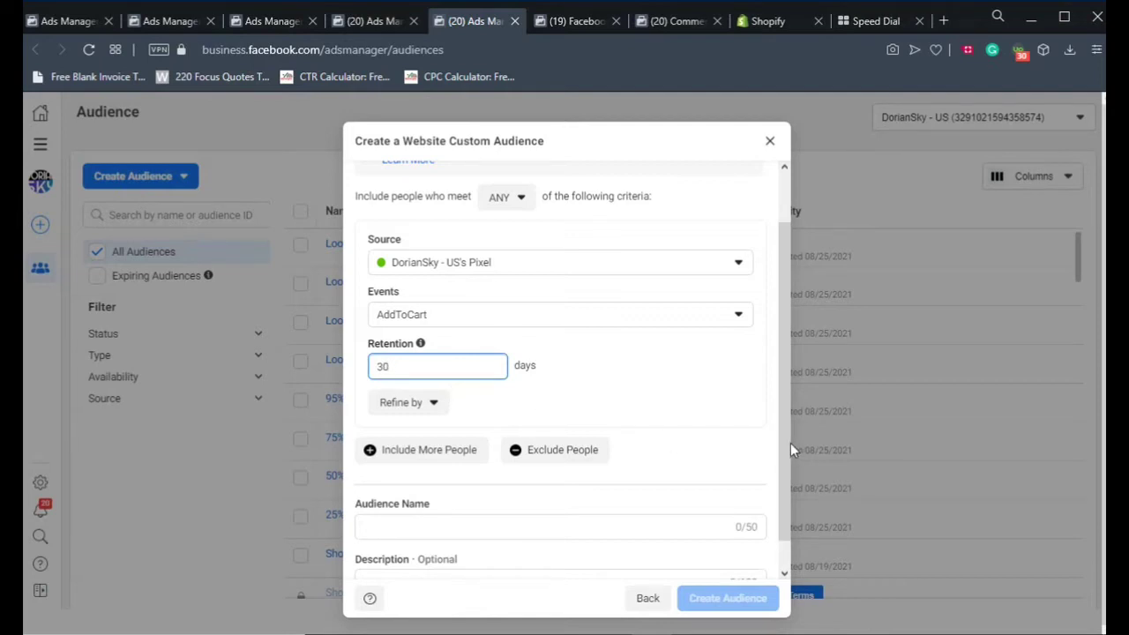
scroll(786, 454, "down", 1)
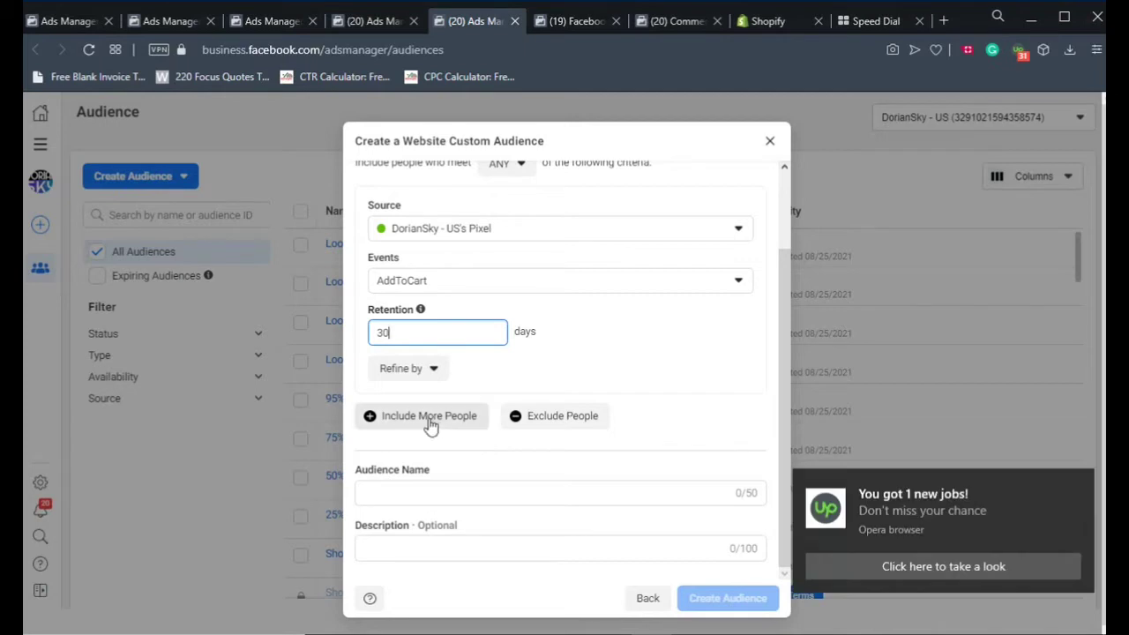
Try excluding people with the Purchase event over 30 days from the audience, and remove that exclusion again
left_click(539, 427)
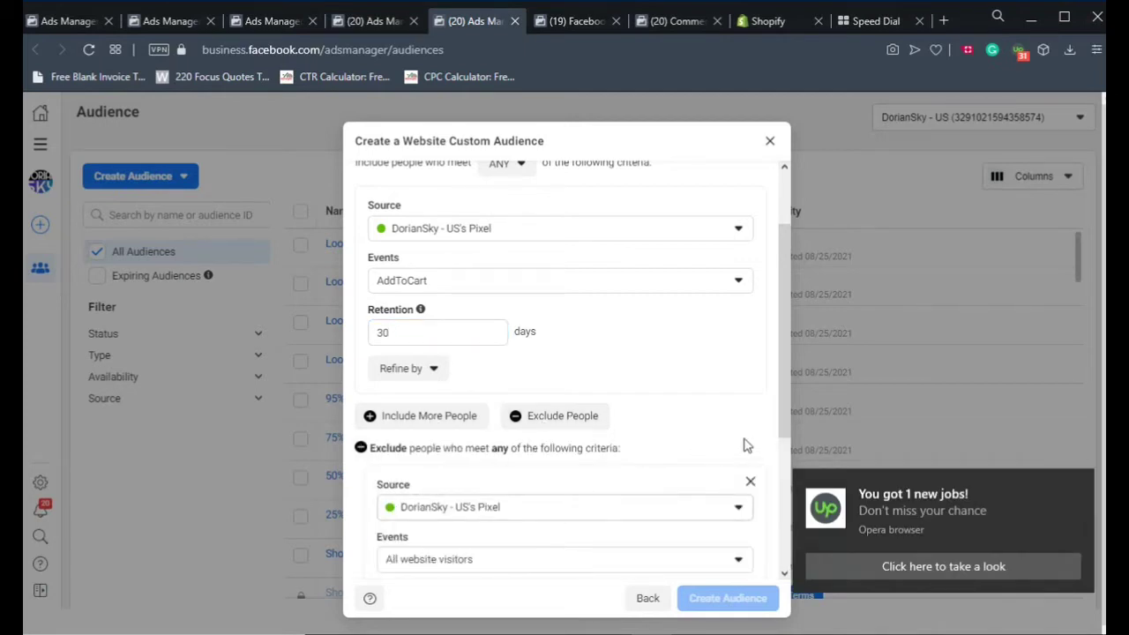
left_click_drag(785, 402, 779, 538)
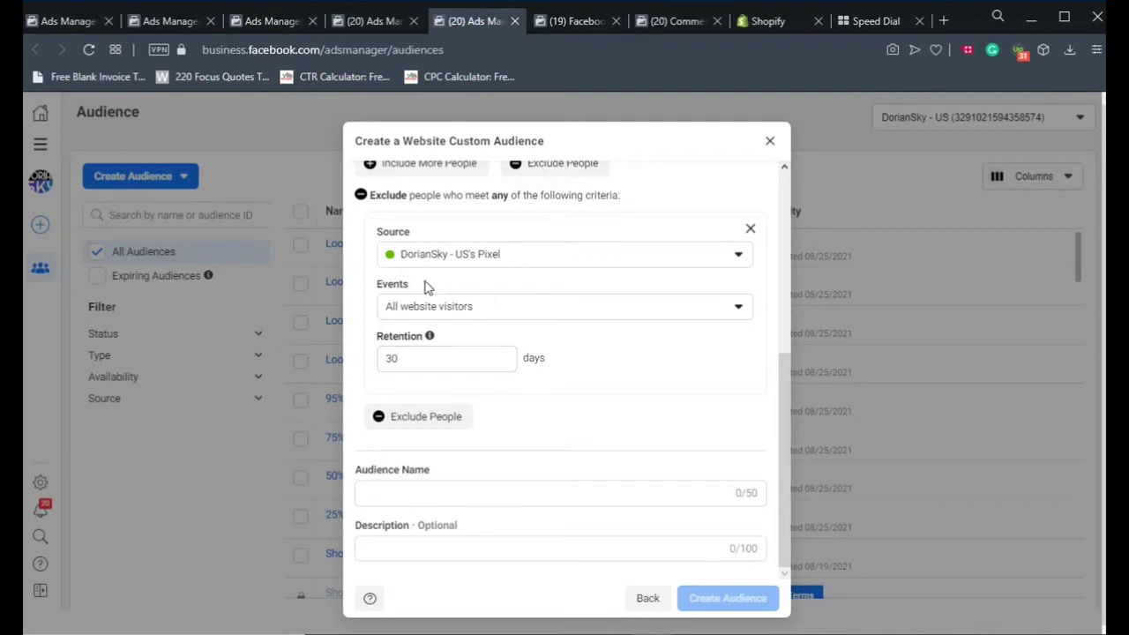
left_click(446, 306)
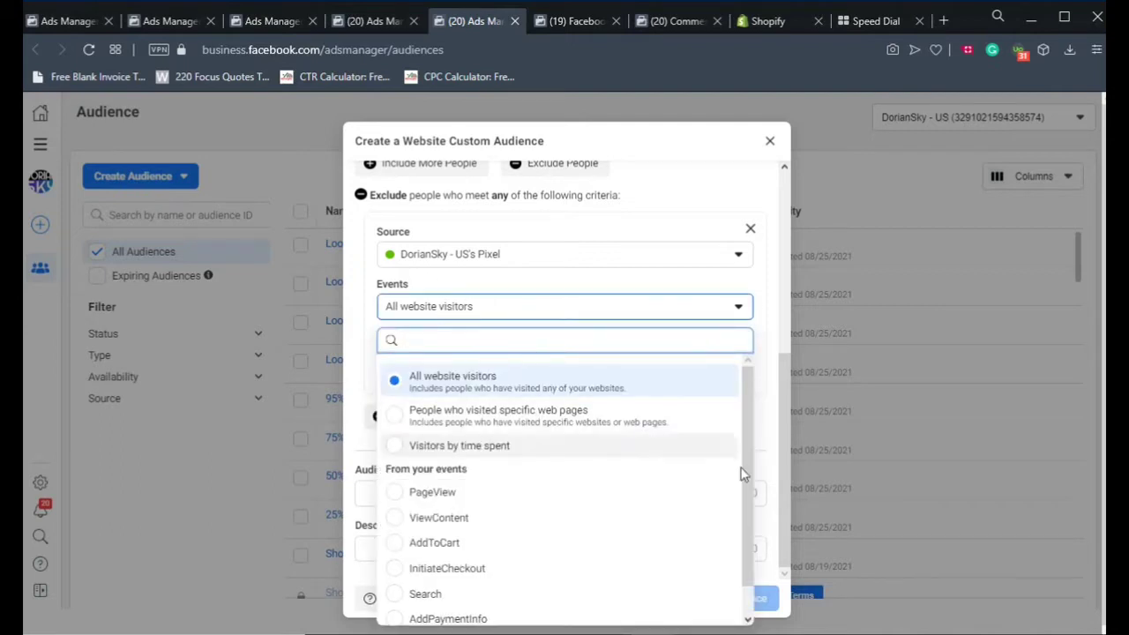
left_click_drag(749, 487, 751, 517)
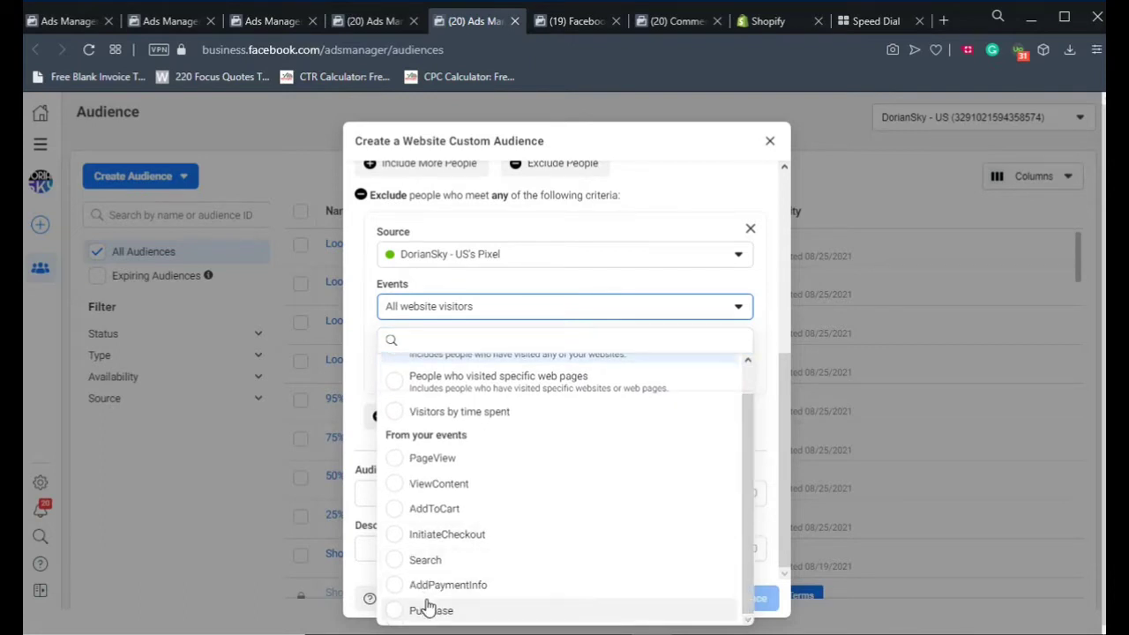
left_click(430, 610)
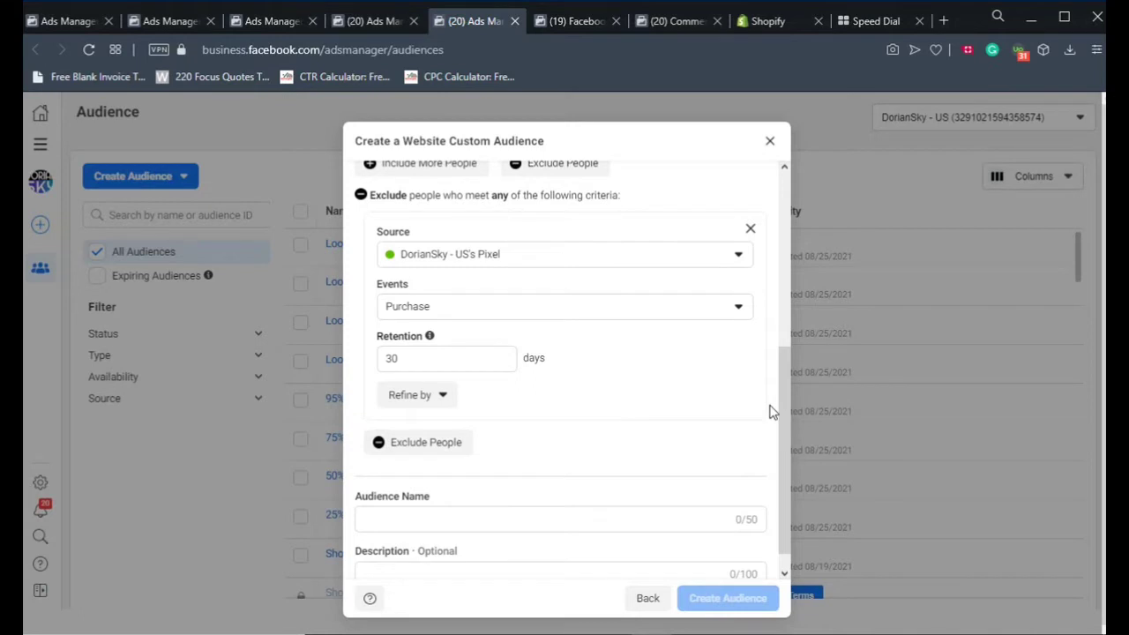
left_click_drag(779, 409, 780, 307)
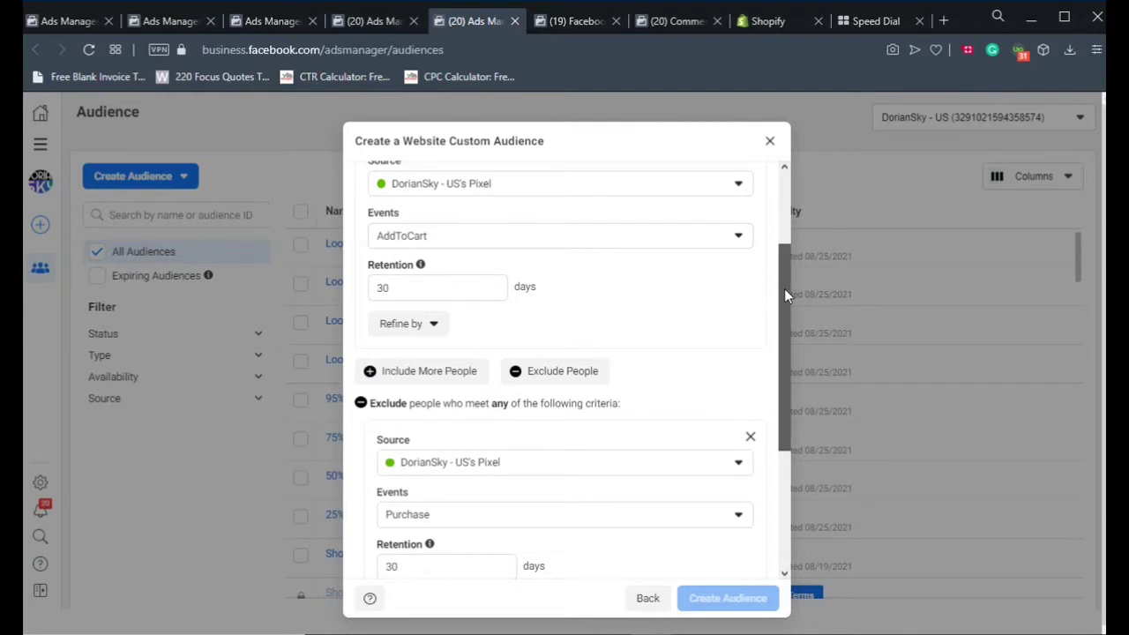
left_click_drag(784, 288, 786, 361)
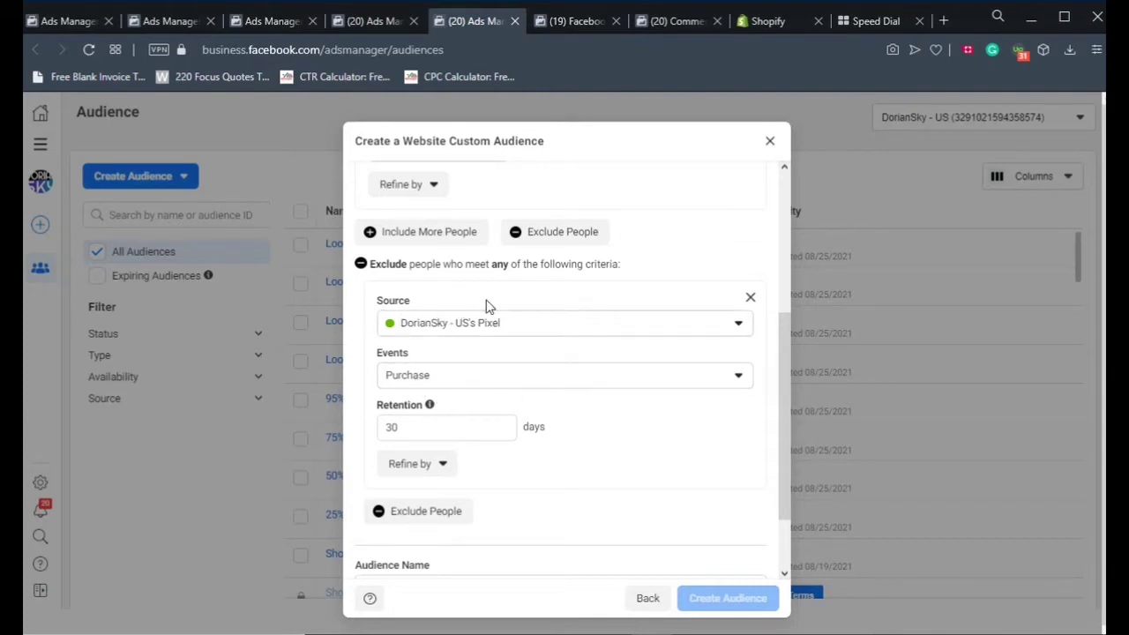
left_click(750, 299)
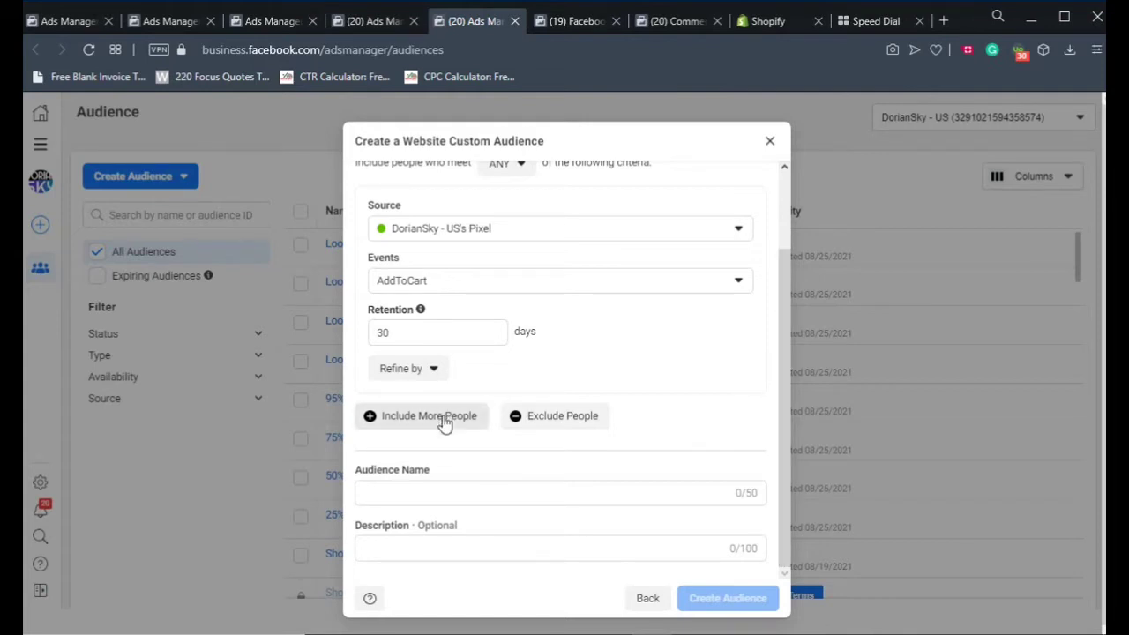
Name the website audience "Custom Audience AddtoCart" and create it
left_click(436, 491)
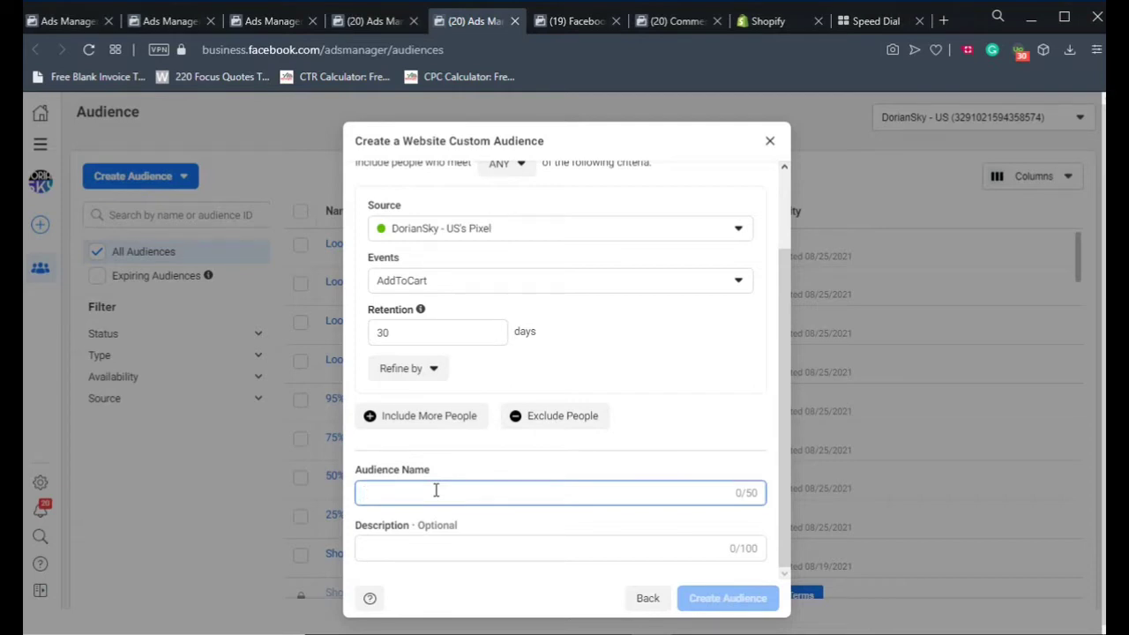
type("Custo")
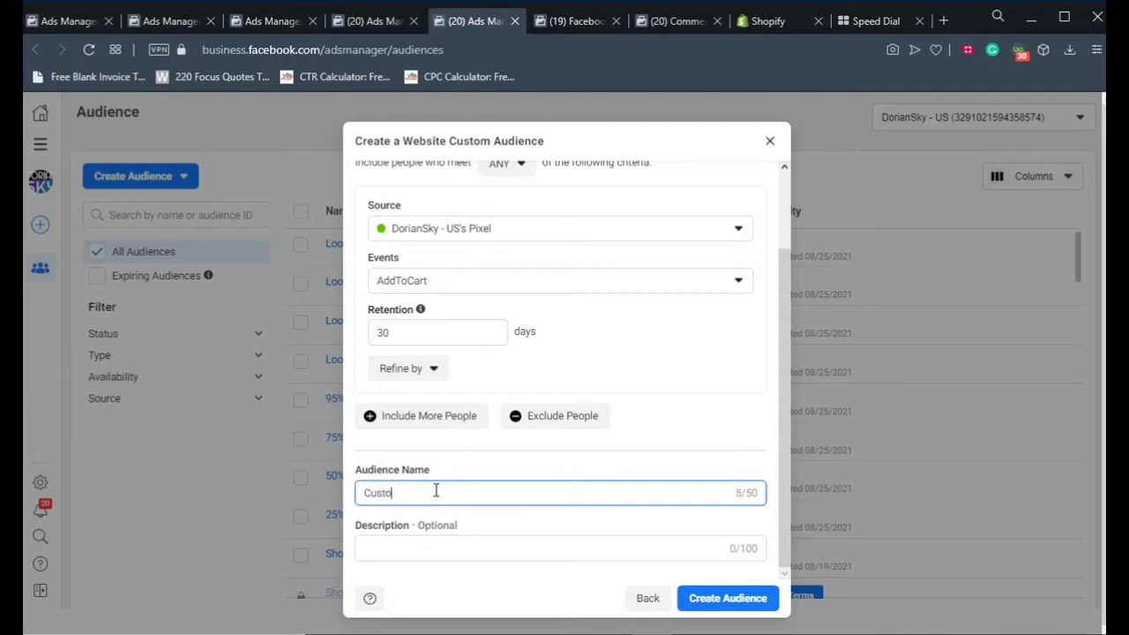
type("m Audience a")
key("BackSpace")
type("Addto")
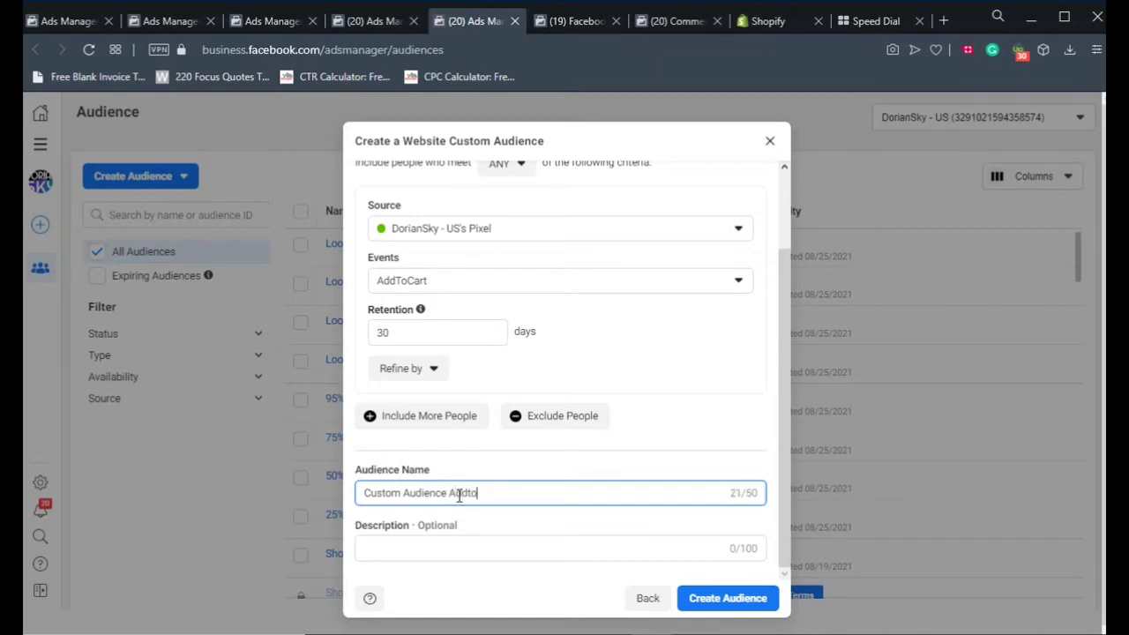
type("Cart")
left_click(747, 600)
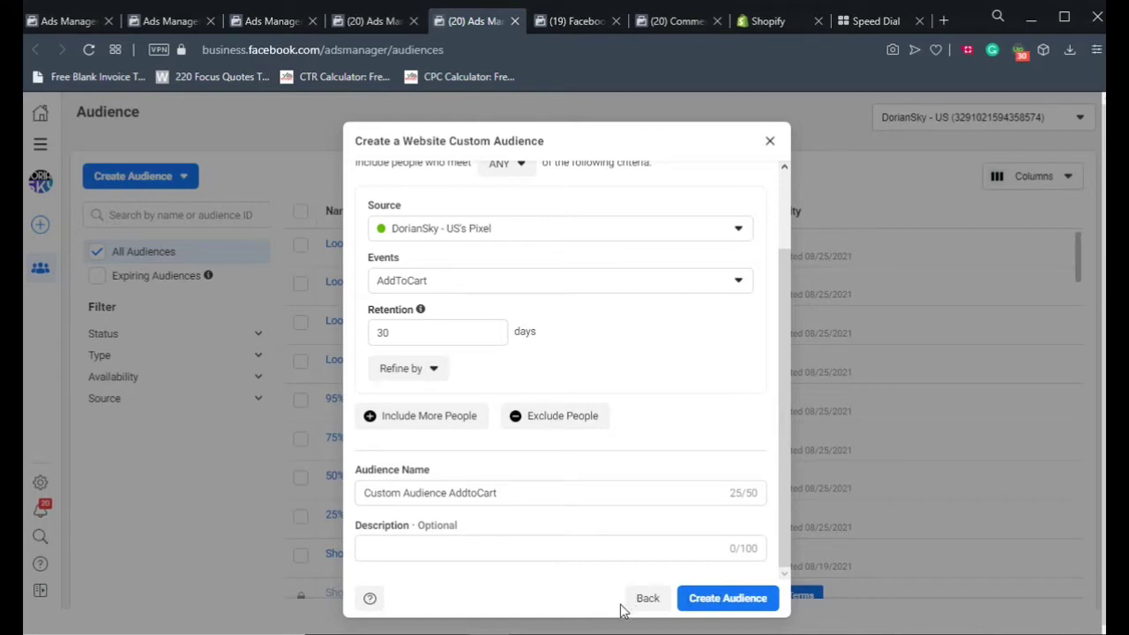
left_click(709, 607)
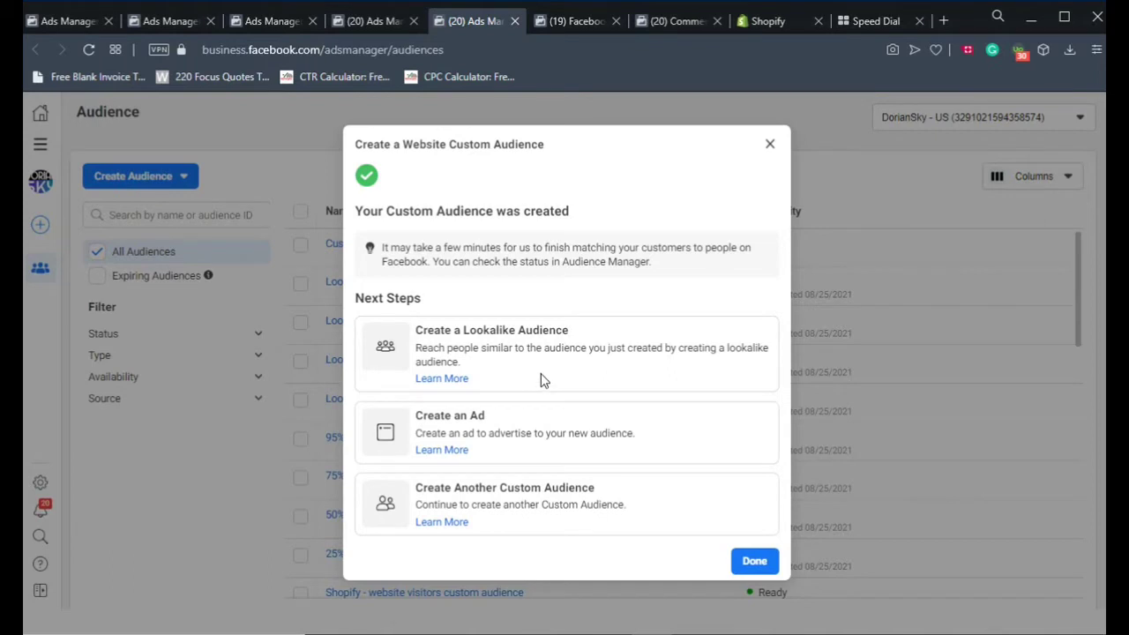
left_click(577, 368)
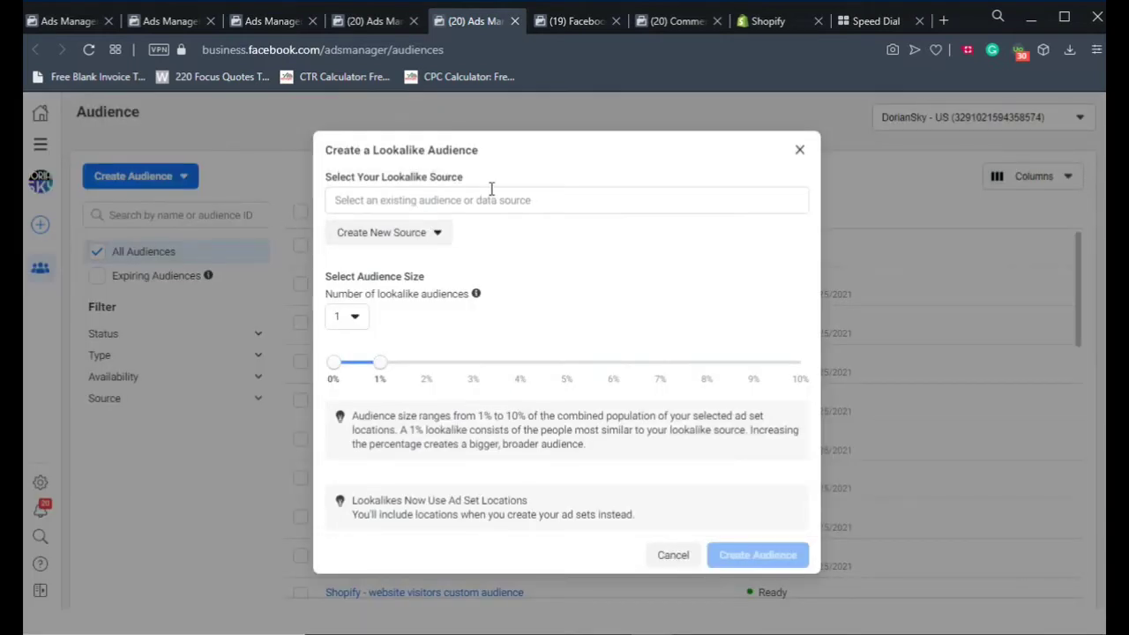
left_click(423, 237)
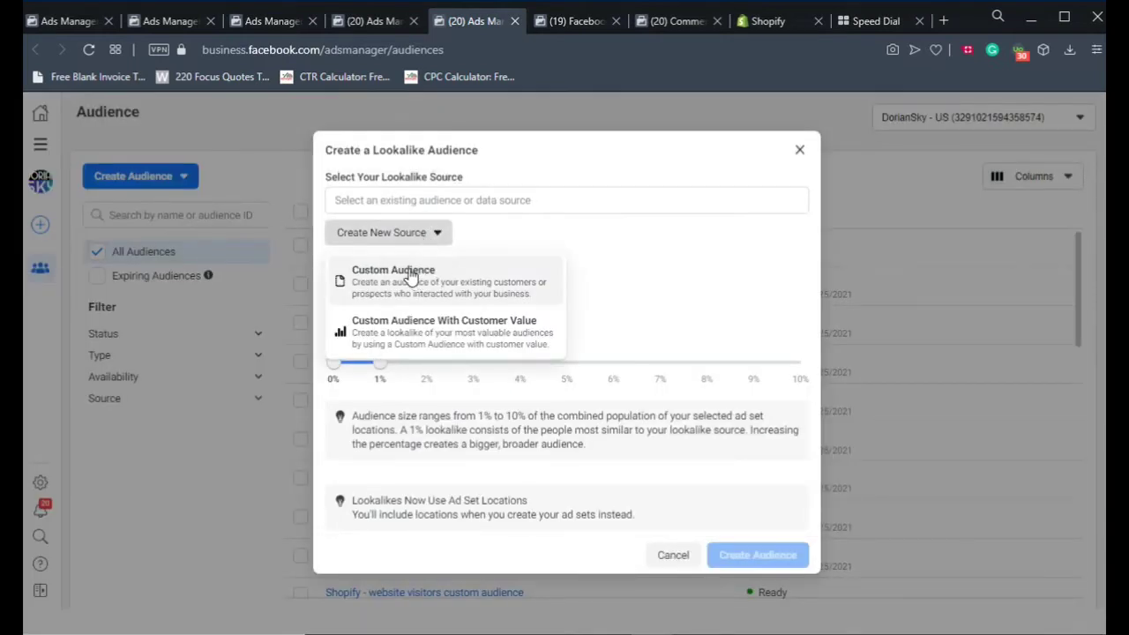
left_click(418, 288)
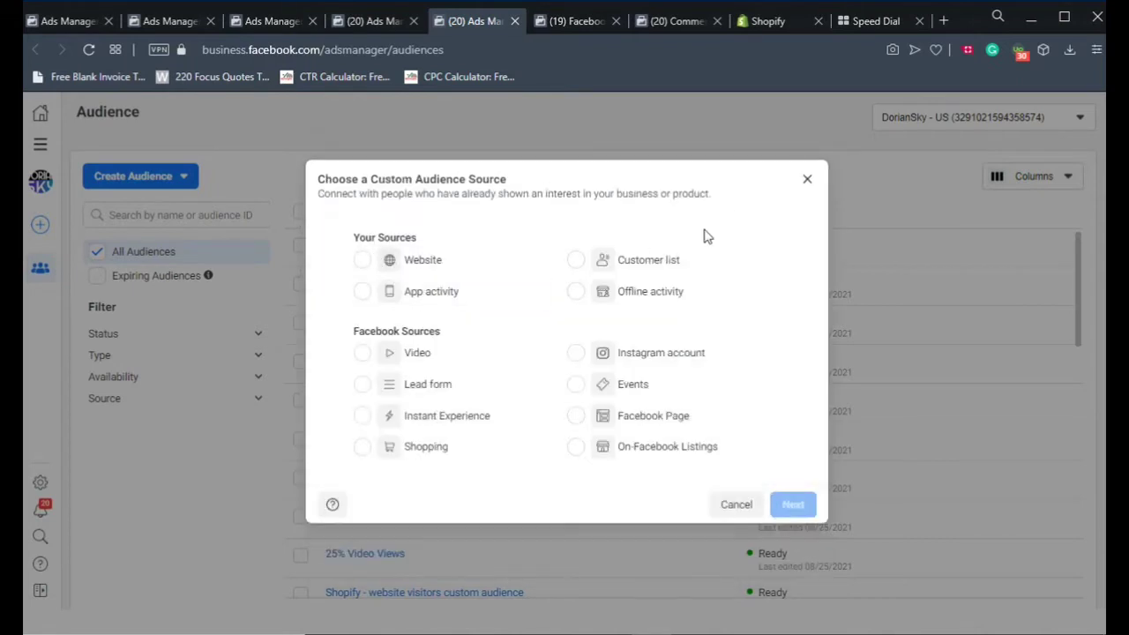
left_click(808, 181)
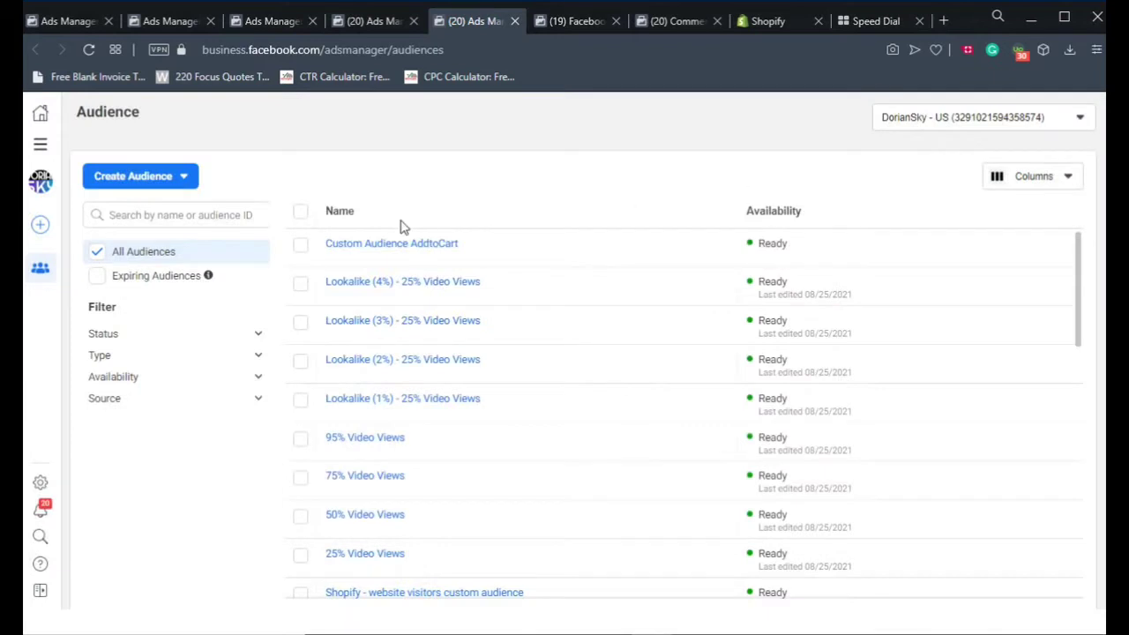
Start a lookalike audience that uses the existing Custom Audience AddtoCart as its source
left_click(301, 250)
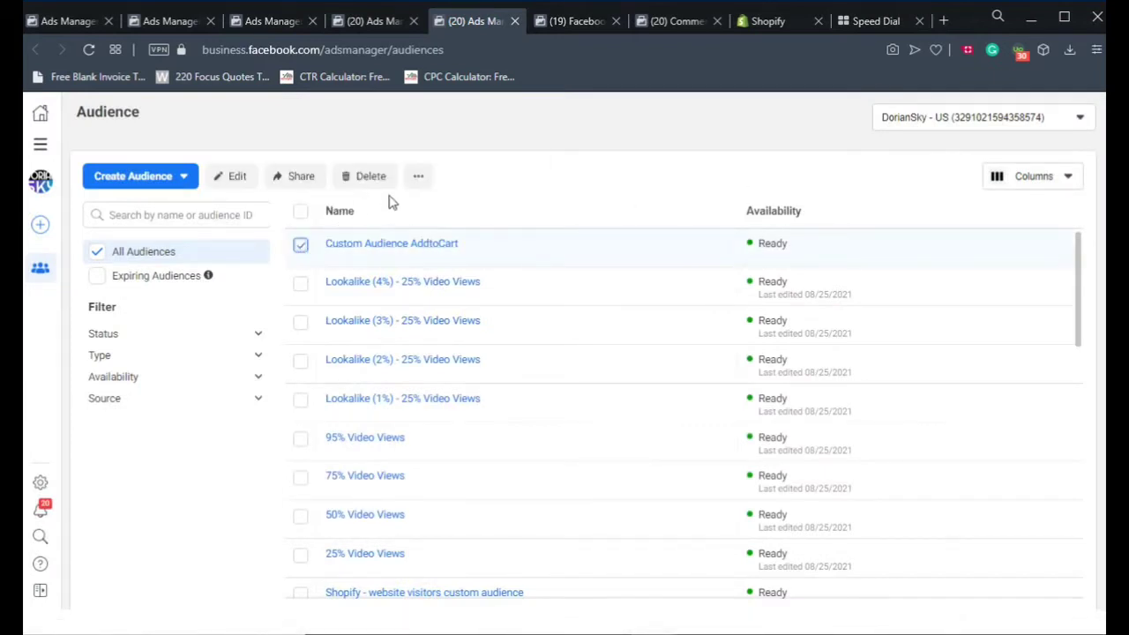
left_click(418, 176)
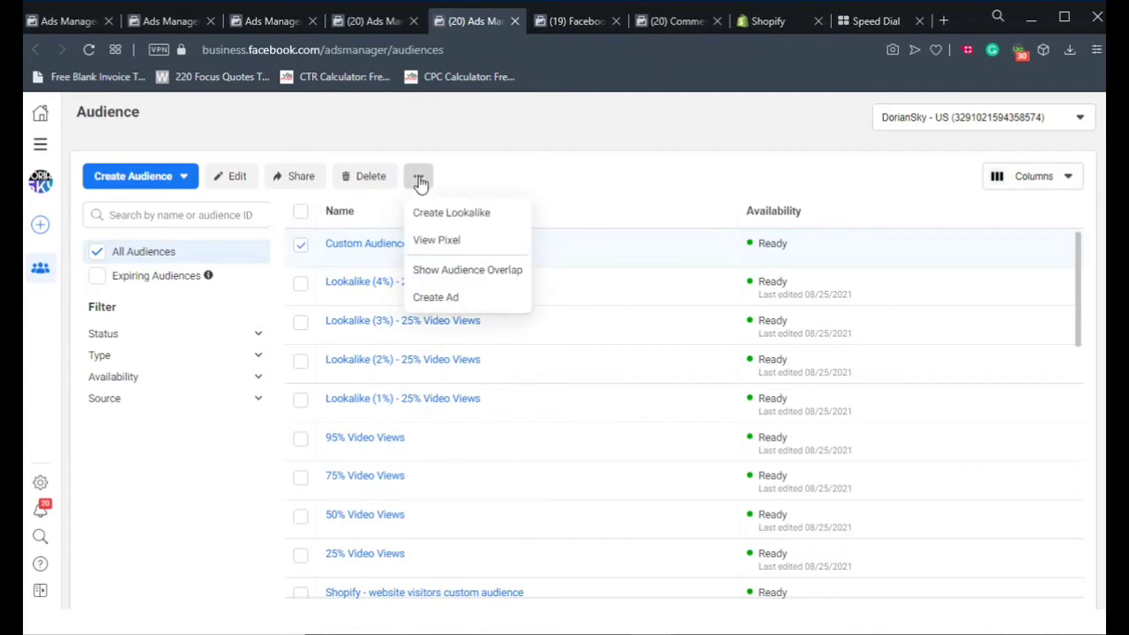
left_click(443, 217)
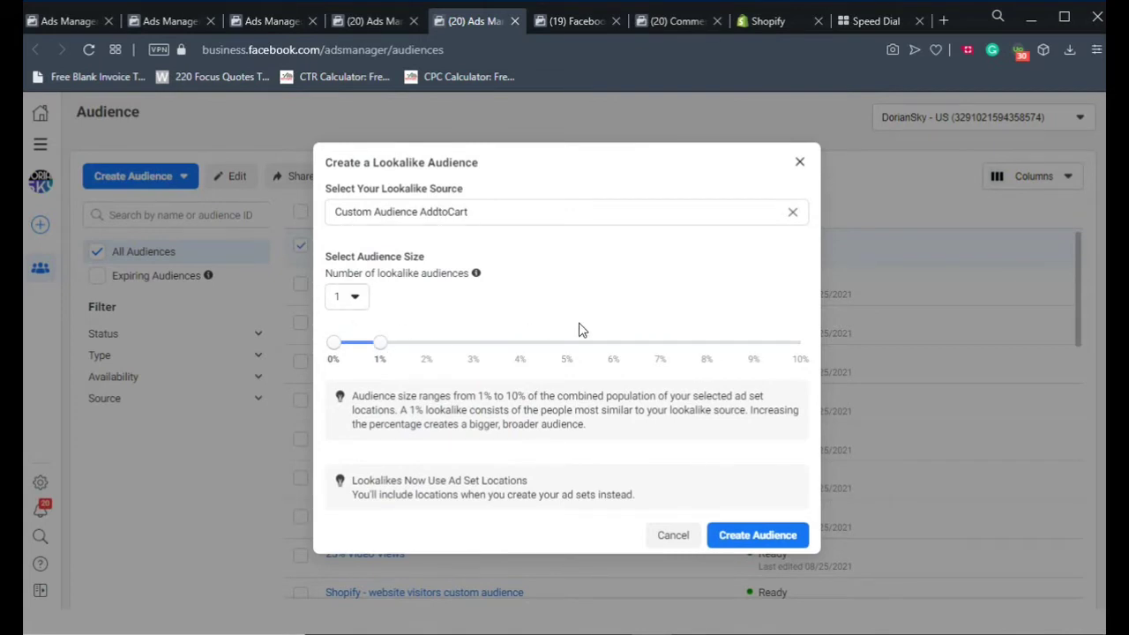
left_click_drag(330, 360, 808, 370)
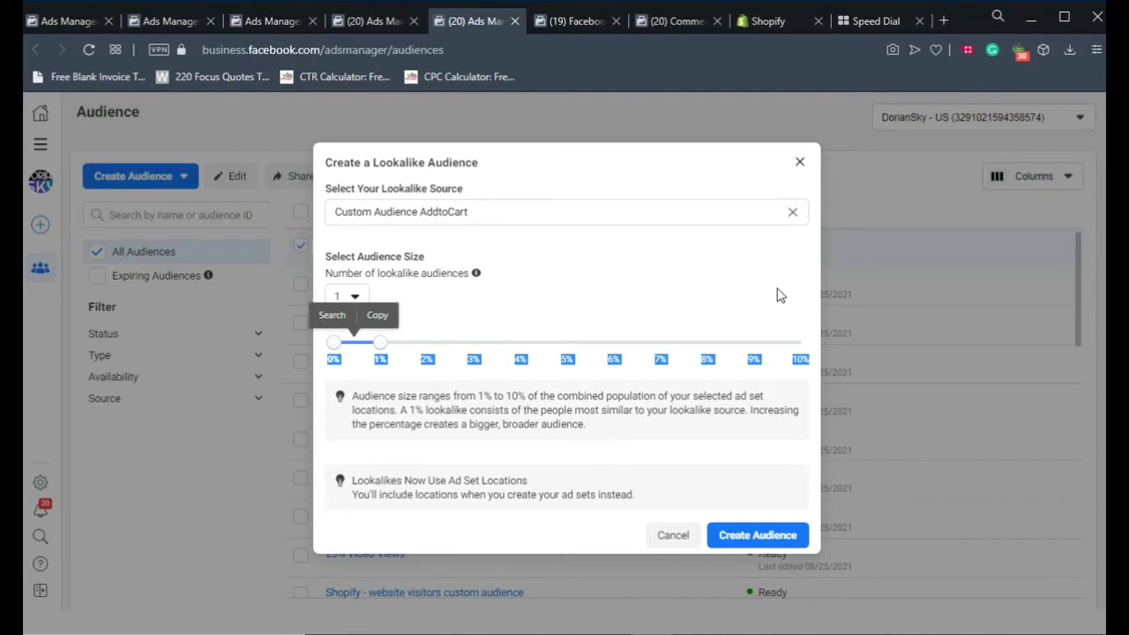
left_click(779, 295)
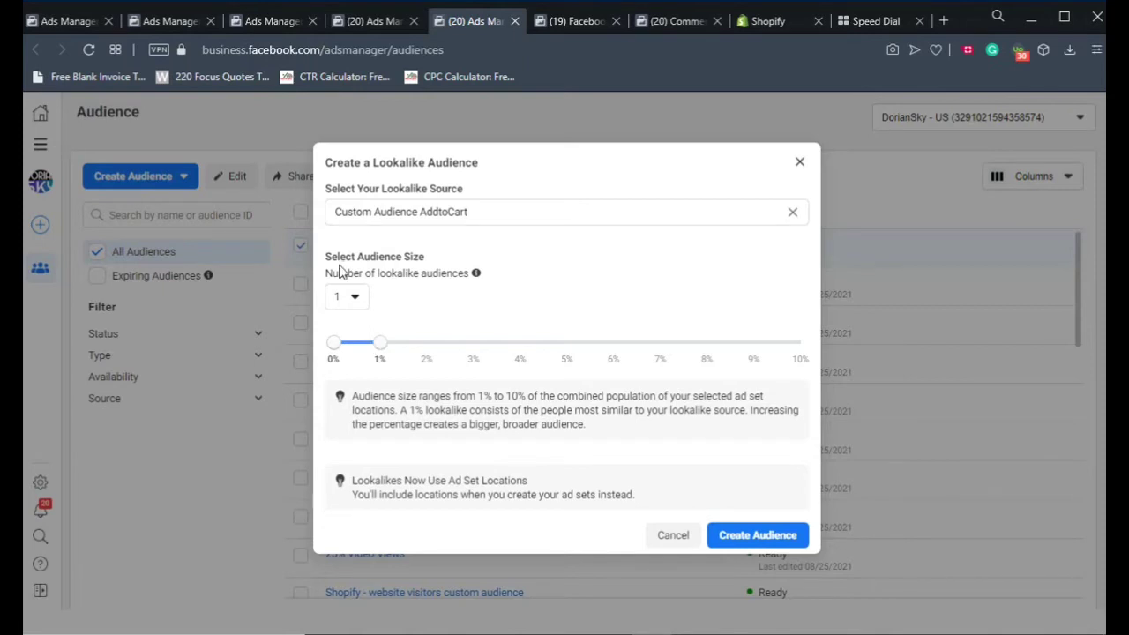
Try two lookalike audiences, set the number back to 1 at 1% size, and create the audience
left_click(353, 300)
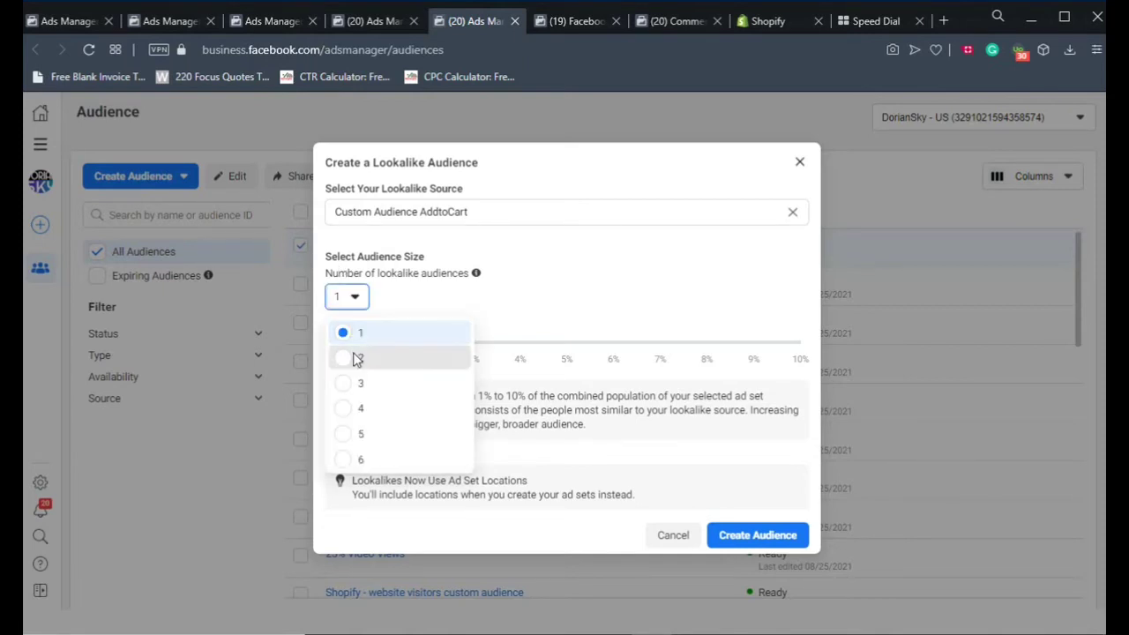
left_click(355, 360)
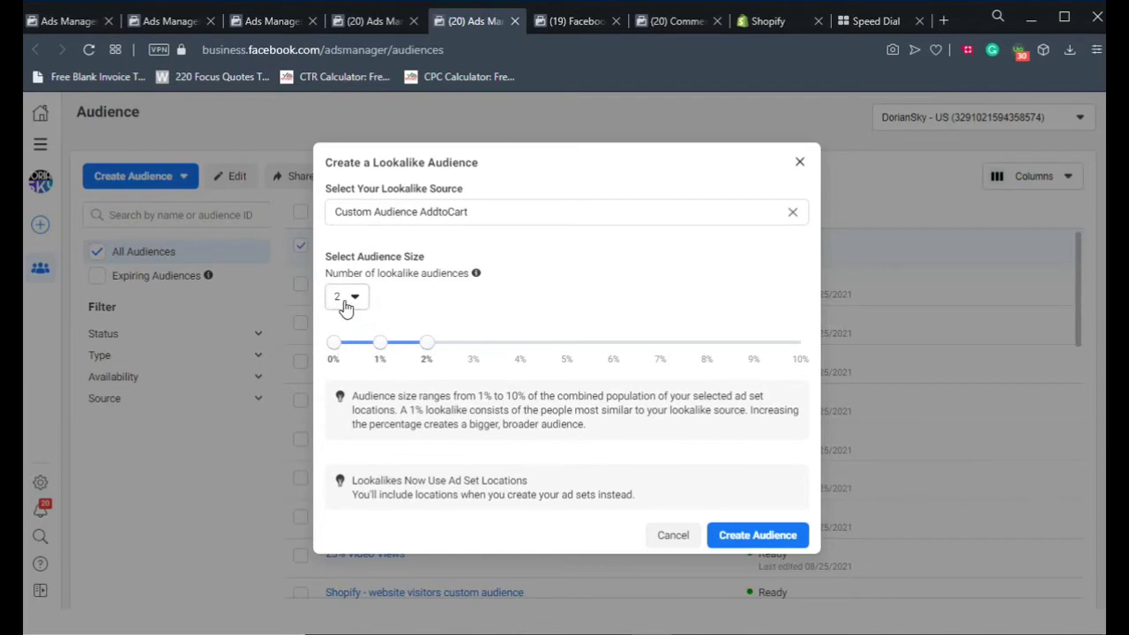
left_click(345, 302)
left_click(355, 330)
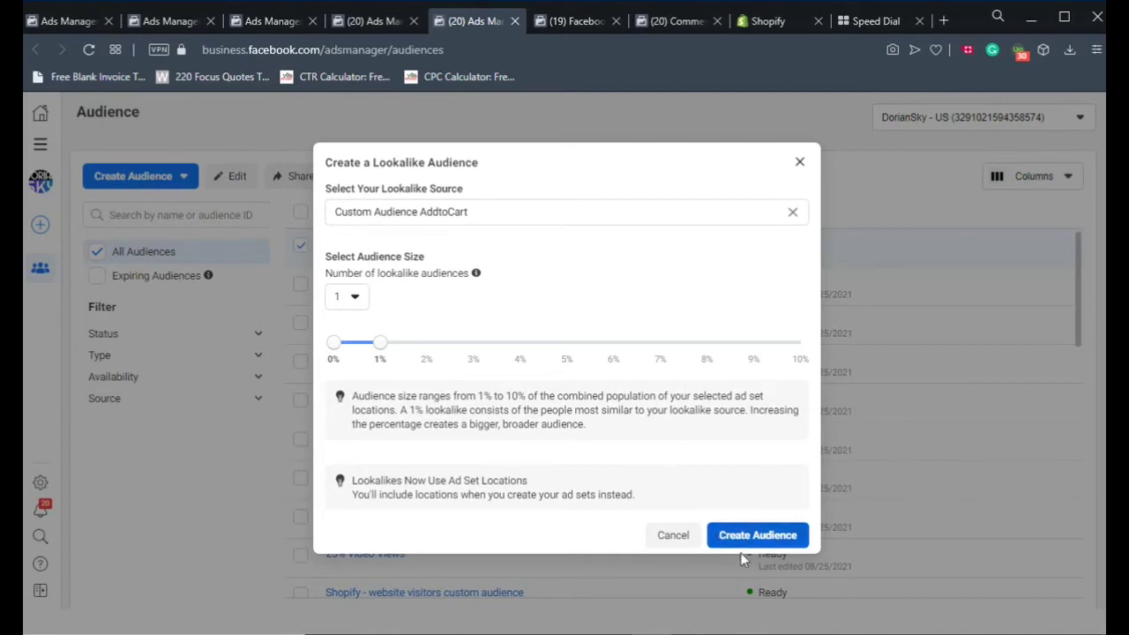
left_click(747, 545)
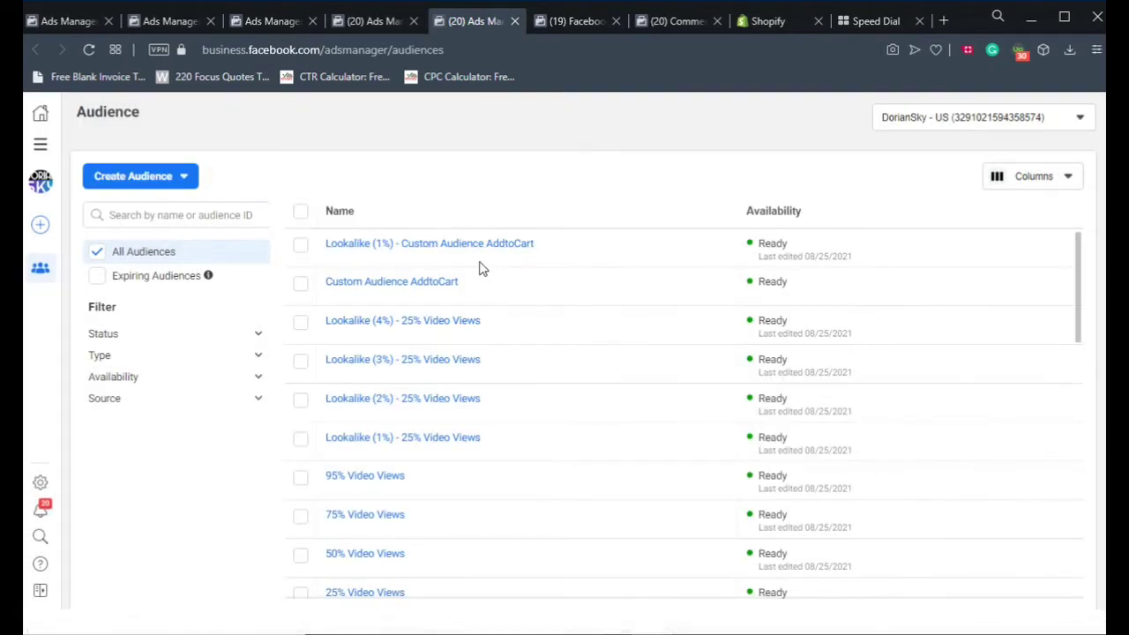
mouse_move(410, 256)
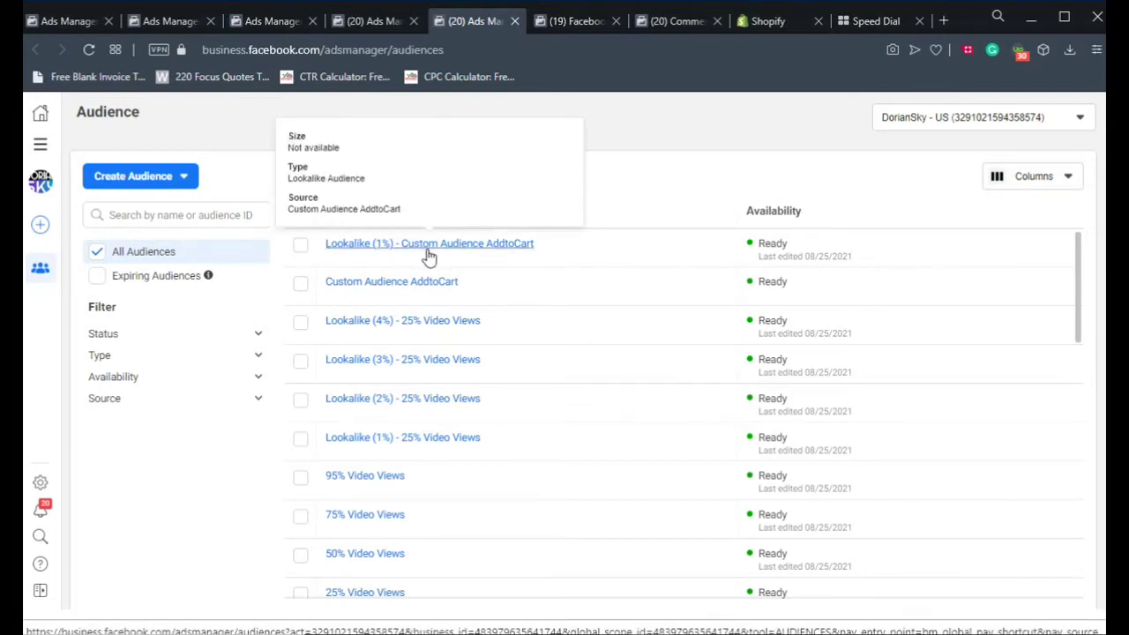
Return to the ad sets list and open the draft ad set "ABO II Beaf - ES II USA II 18-65" for editing
left_click(368, 22)
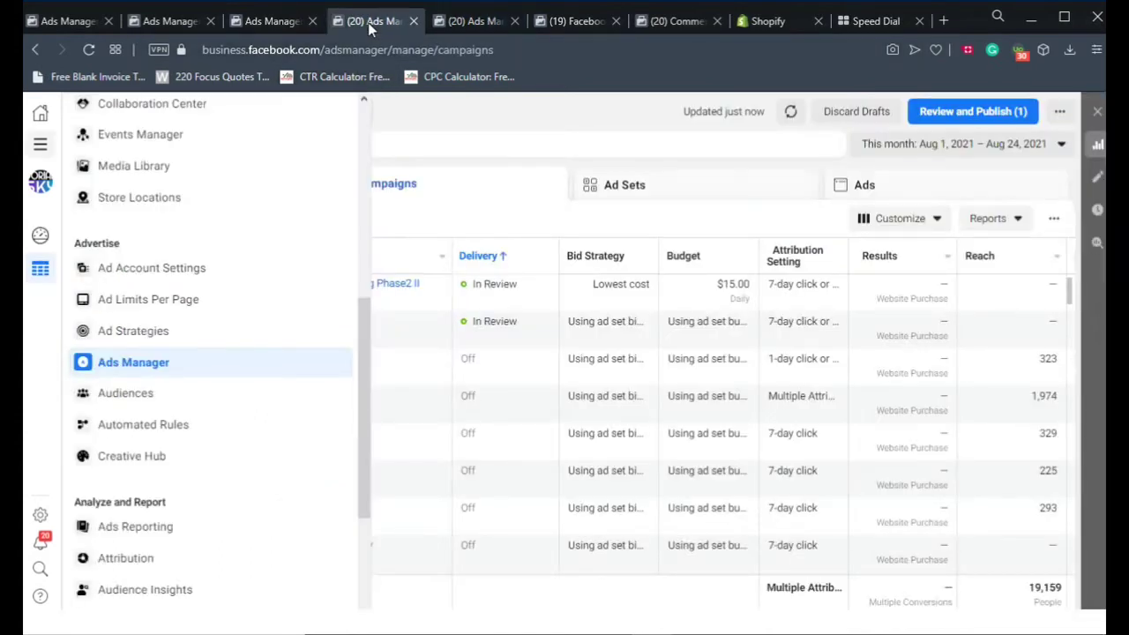
left_click(267, 20)
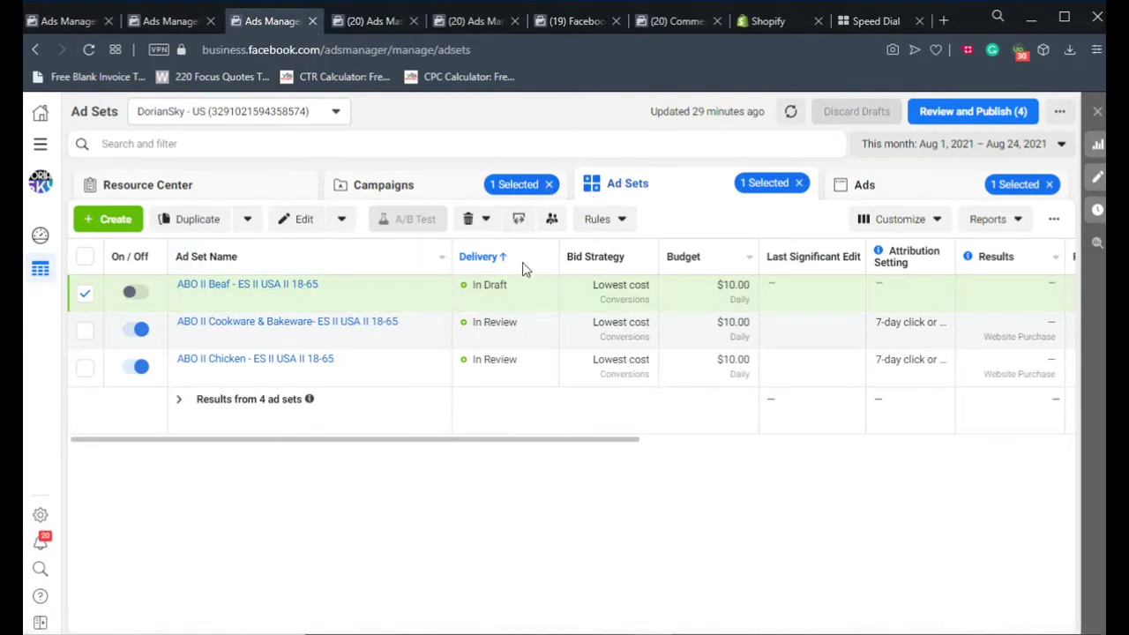
mouse_move(265, 299)
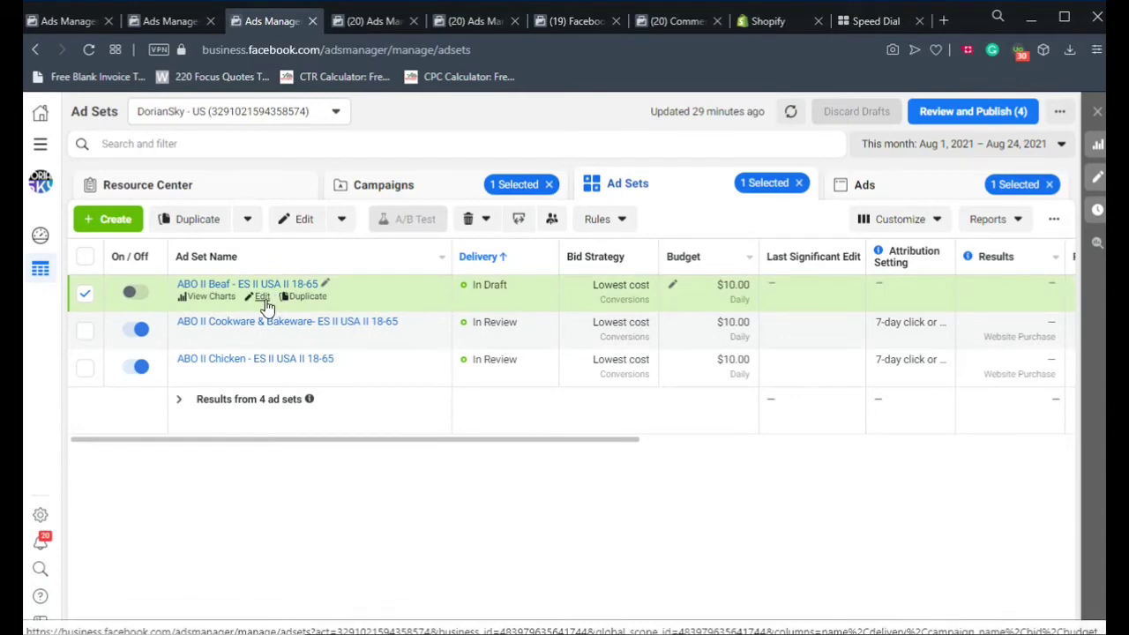
left_click(263, 297)
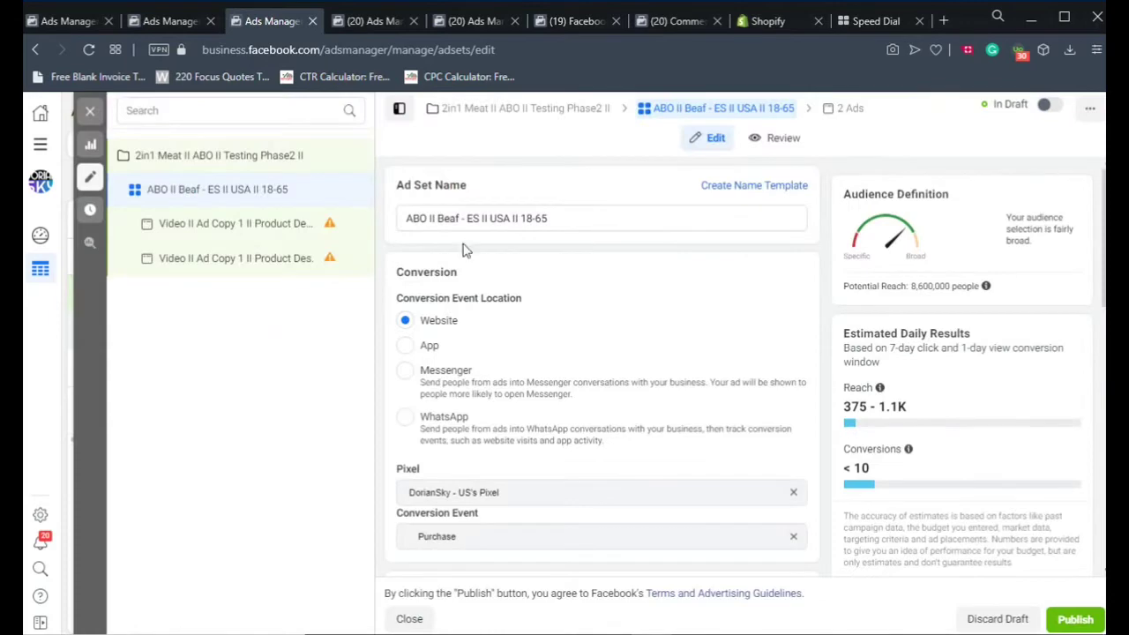
Add "Lookalike (1%) - Custom Audience AddtoCart" to the custom audiences targeted by the ad set
scroll(601, 353, "down", 5)
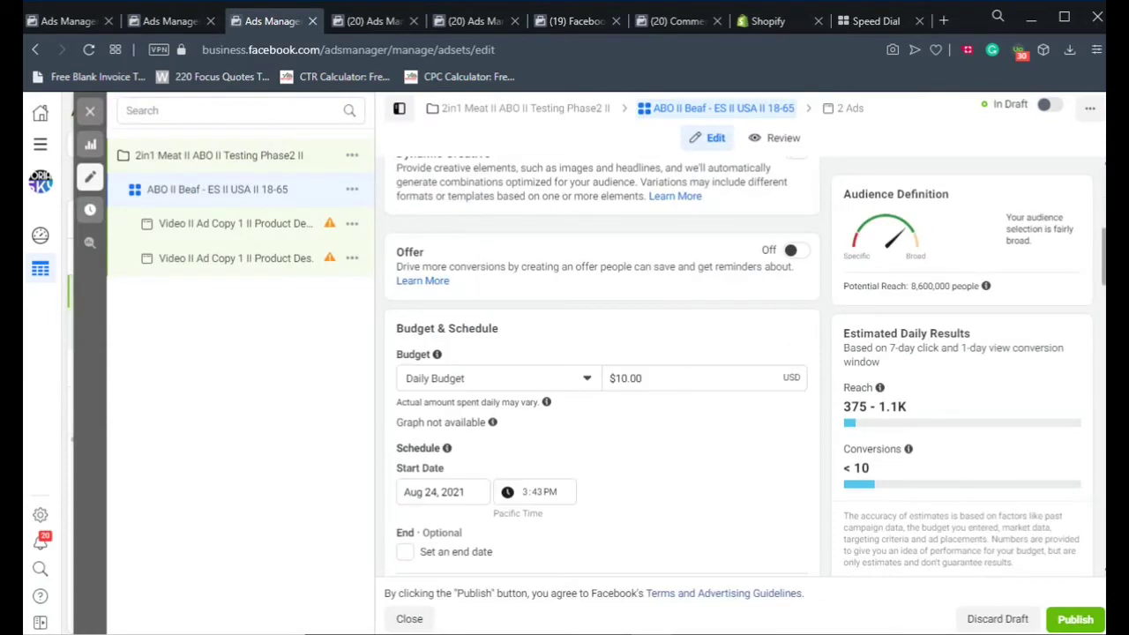
scroll(602, 366, "up", 3)
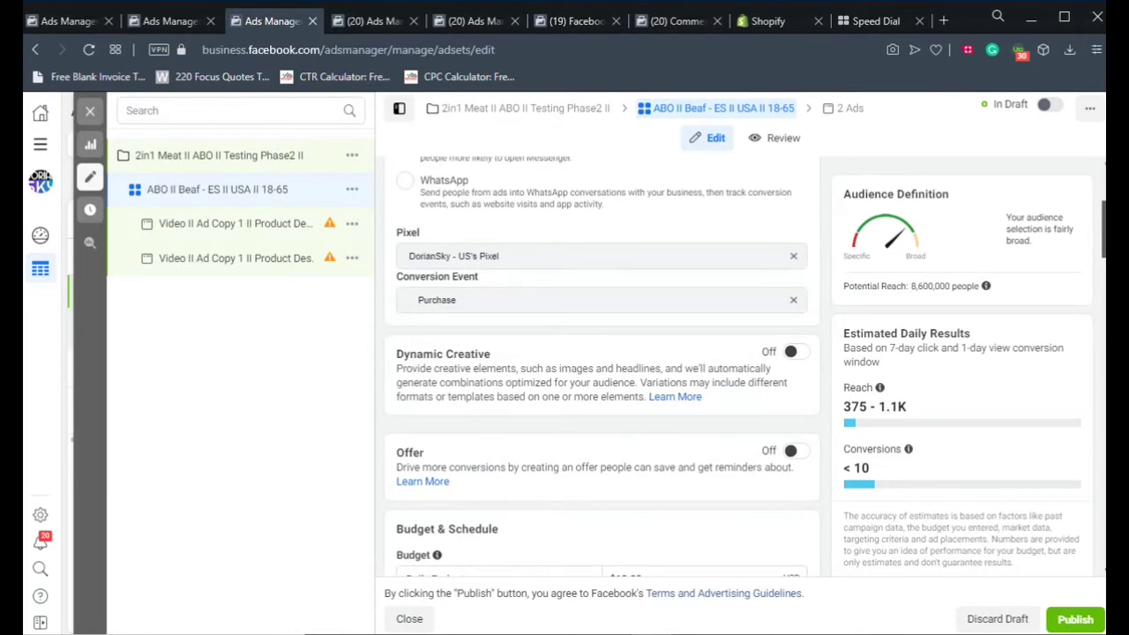
scroll(601, 366, "up", 3)
scroll(601, 366, "down", 5)
scroll(602, 366, "down", 6)
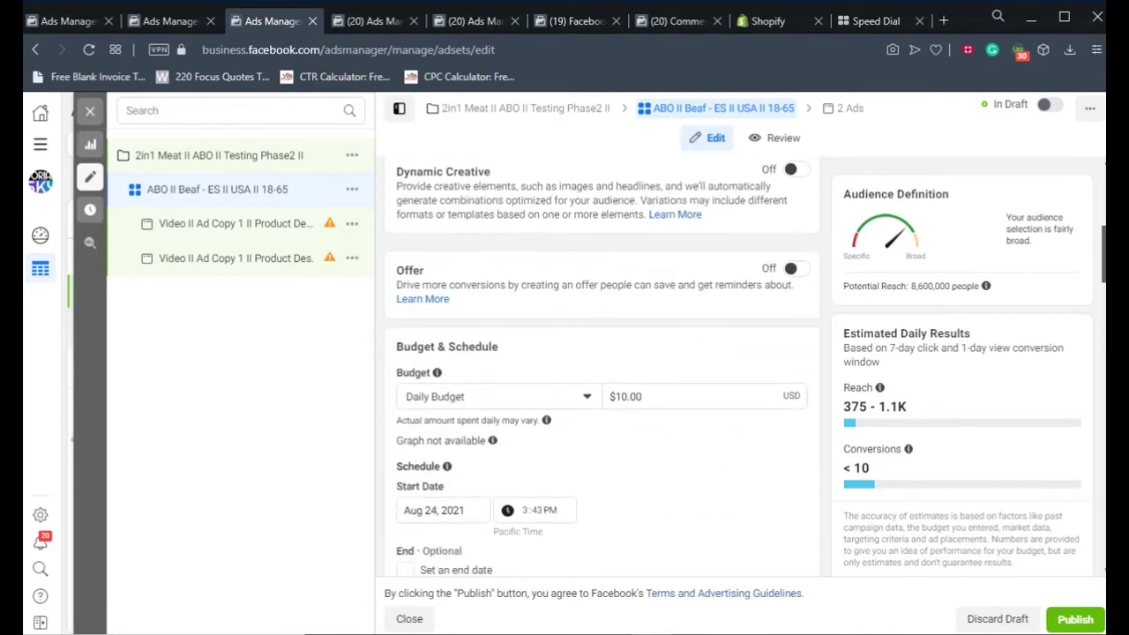
left_click_drag(1103, 302, 1094, 305)
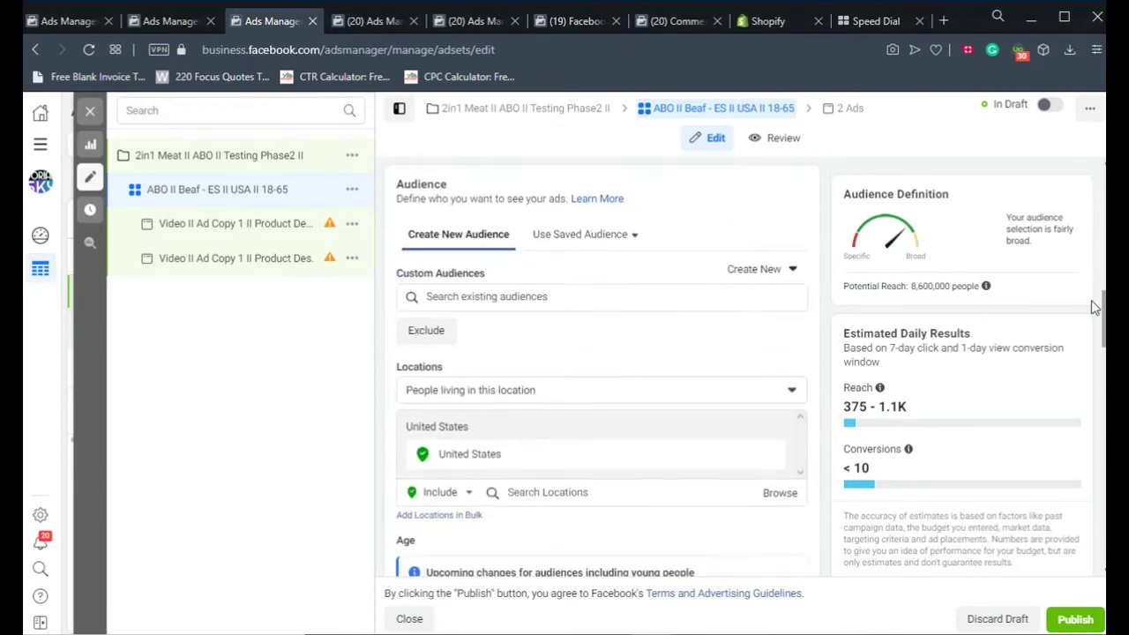
left_click(488, 297)
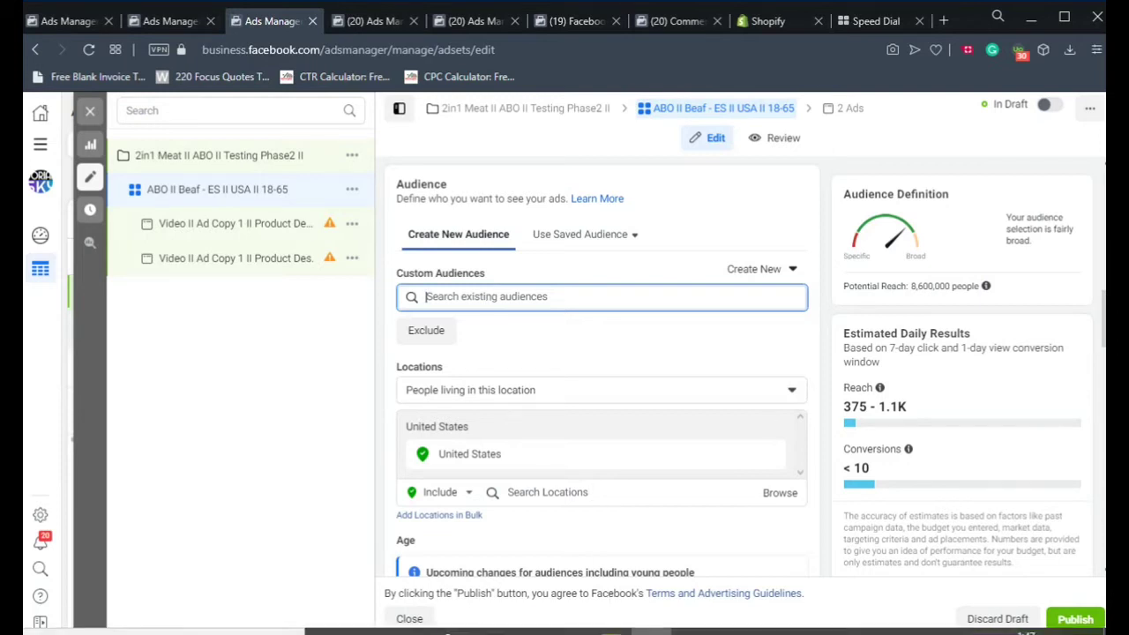
mouse_move(652, 624)
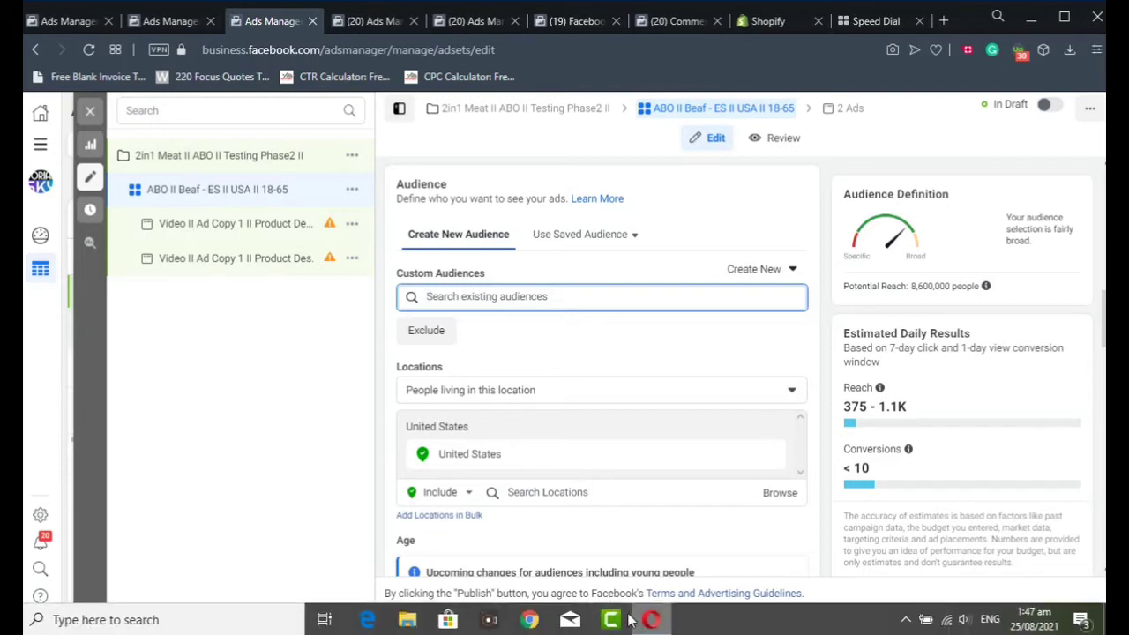
left_click(904, 620)
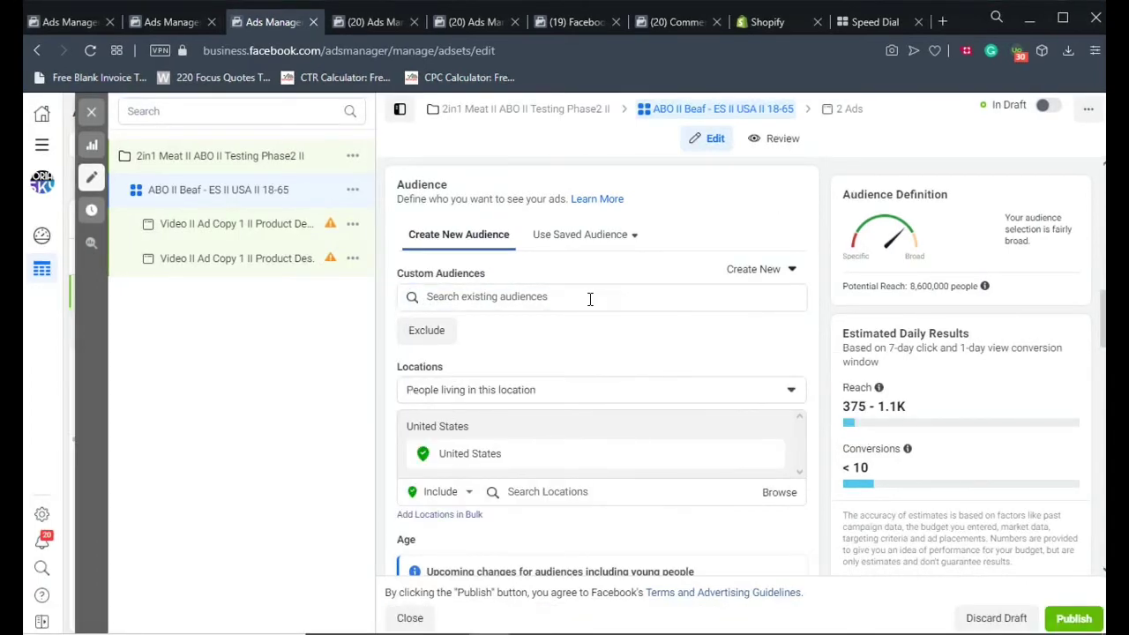
left_click(590, 301)
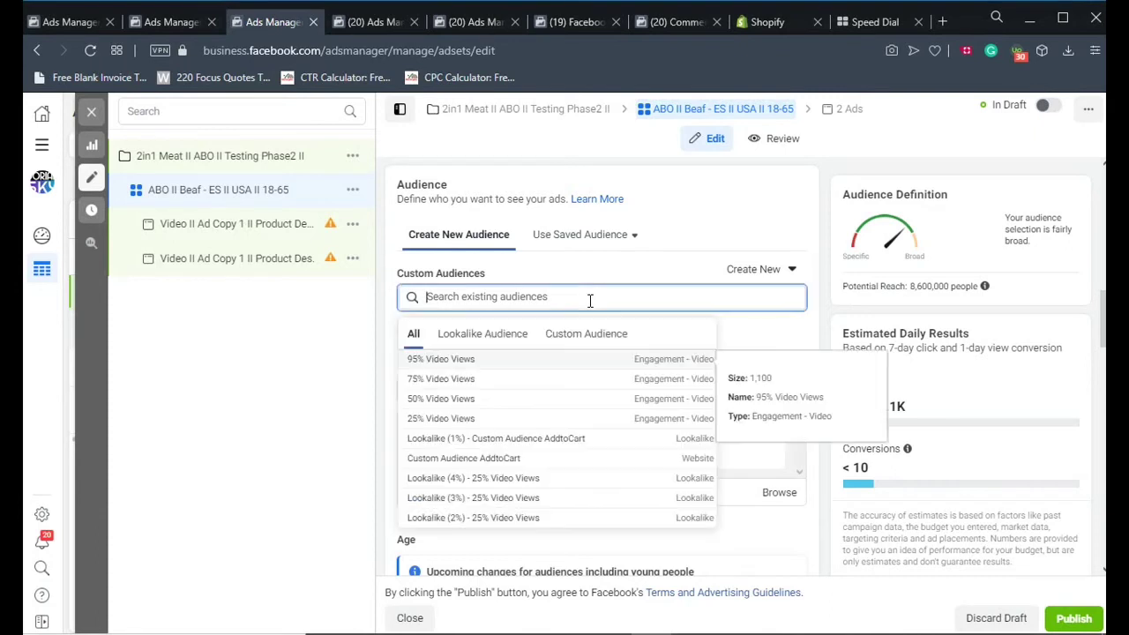
left_click(441, 446)
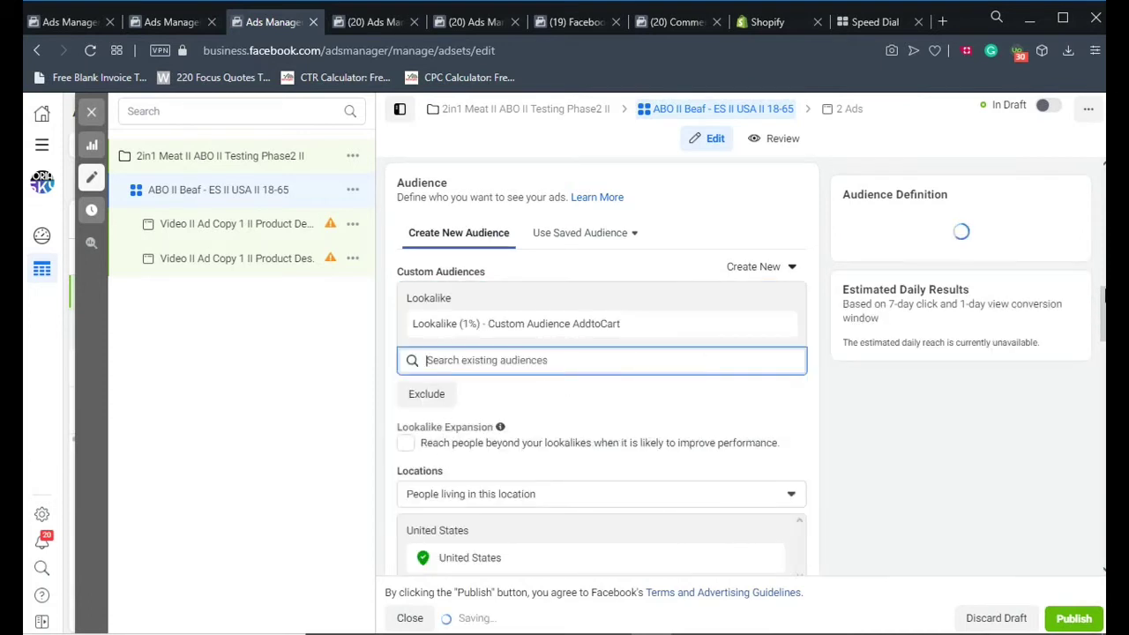
Review the ad set's audience settings: age, gender, detailed targeting, locations and custom audiences
left_click_drag(1104, 295, 1104, 409)
left_click(944, 409)
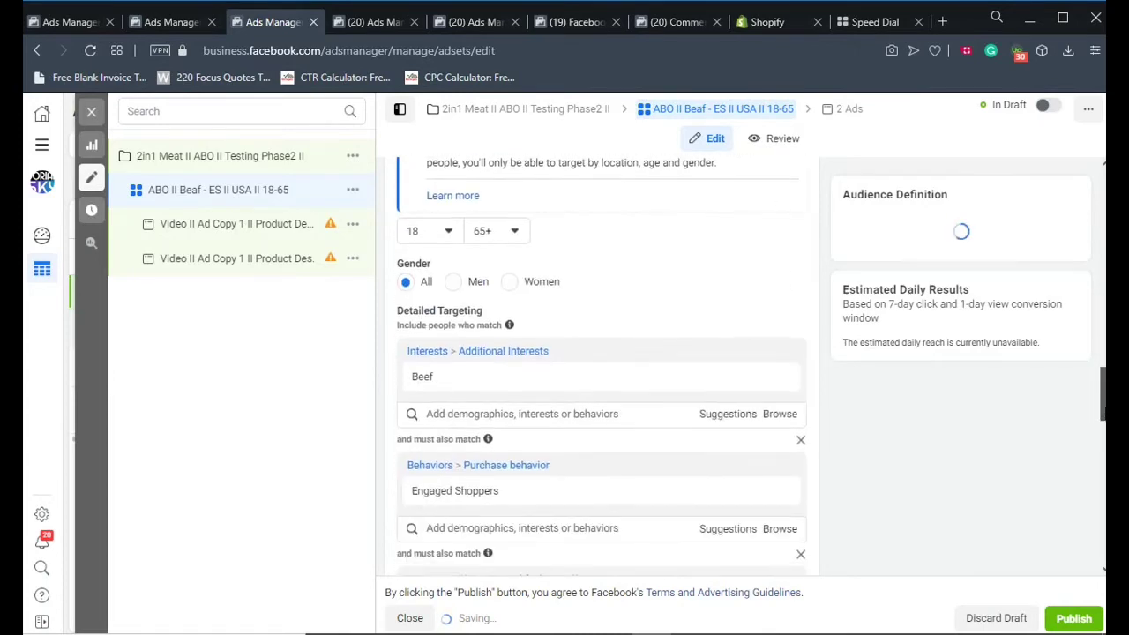
scroll(1102, 410, "up", 2)
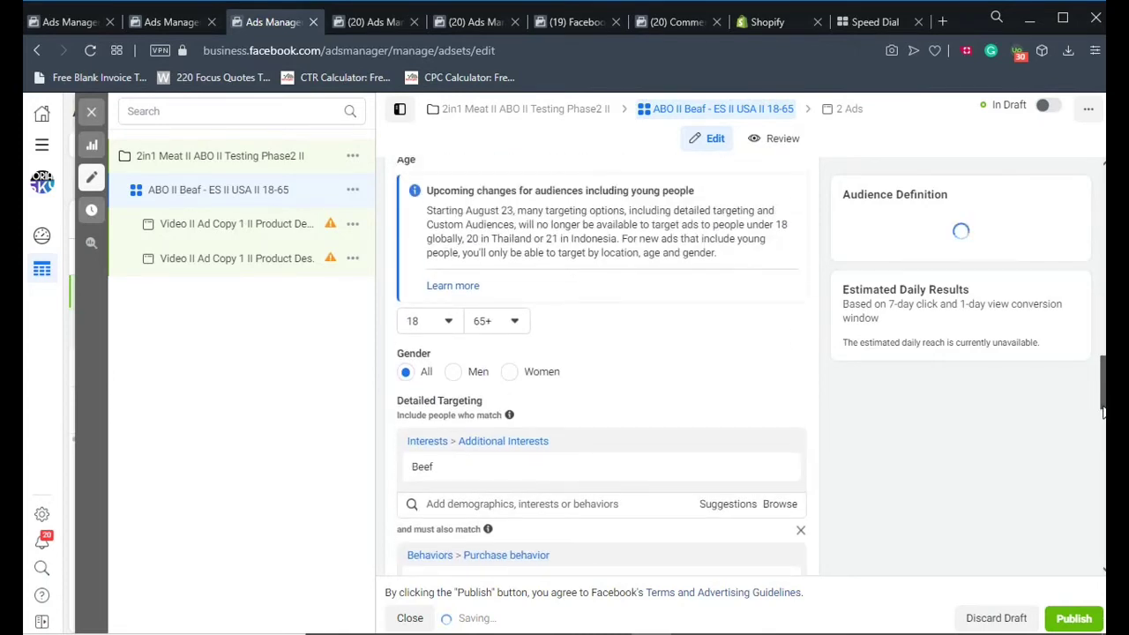
scroll(1103, 410, "down", 2)
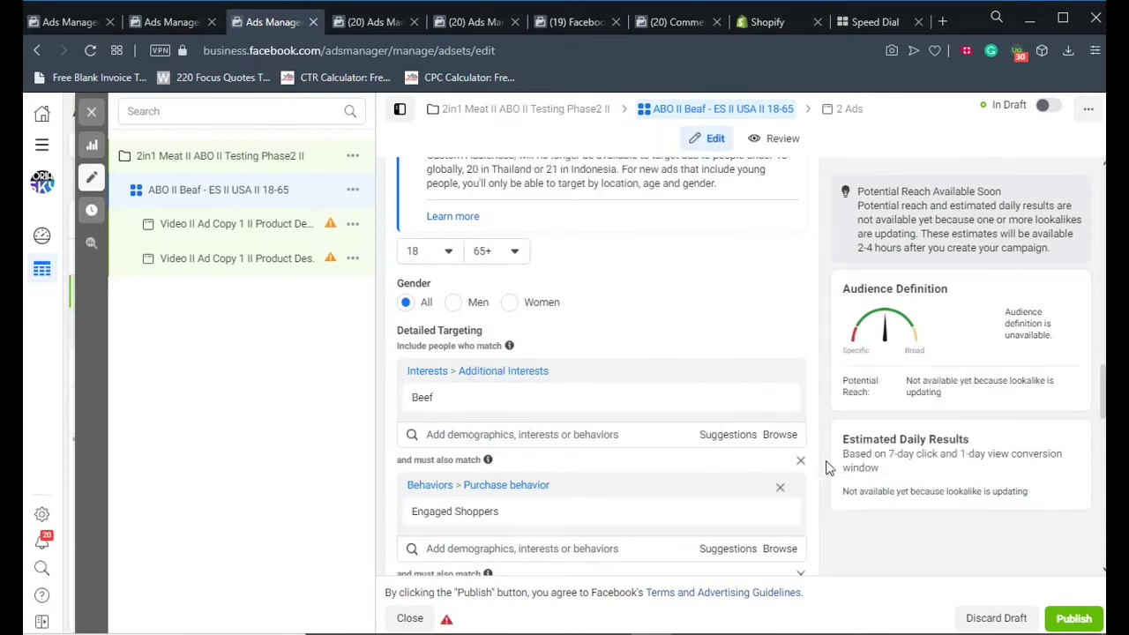
scroll(1102, 393, "up", 4)
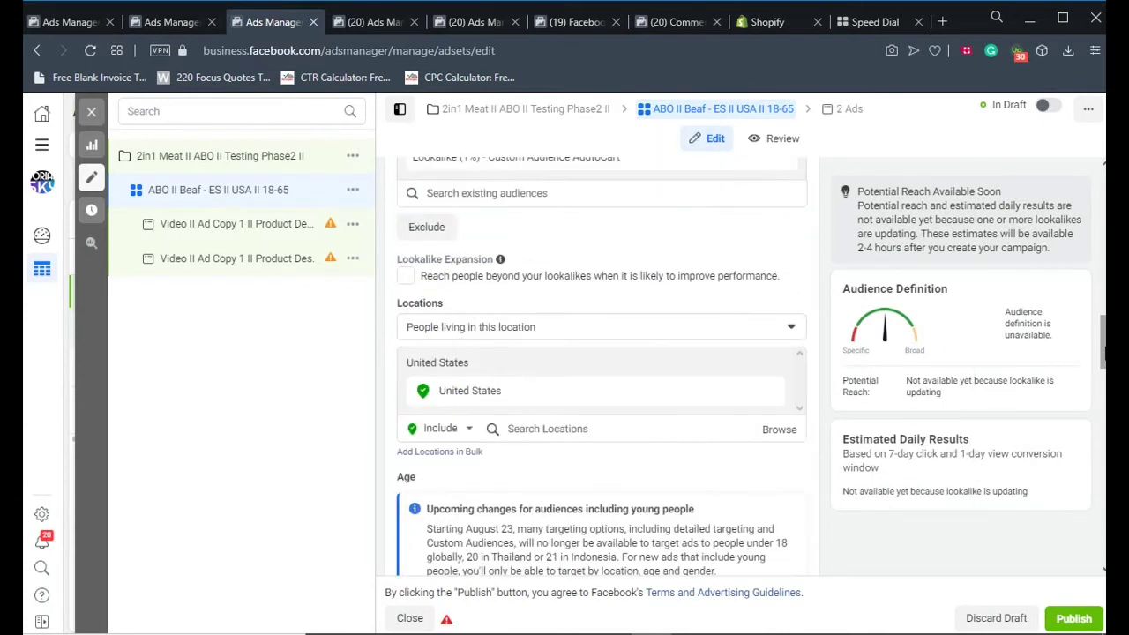
scroll(1103, 344, "up", 4)
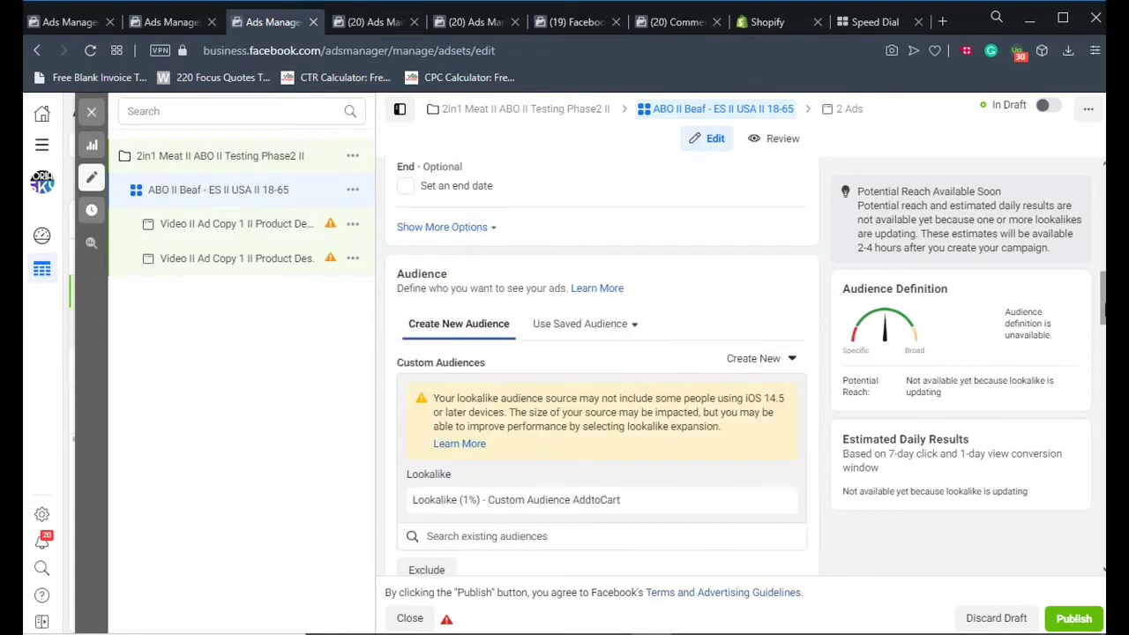
scroll(1102, 300, "down", 2)
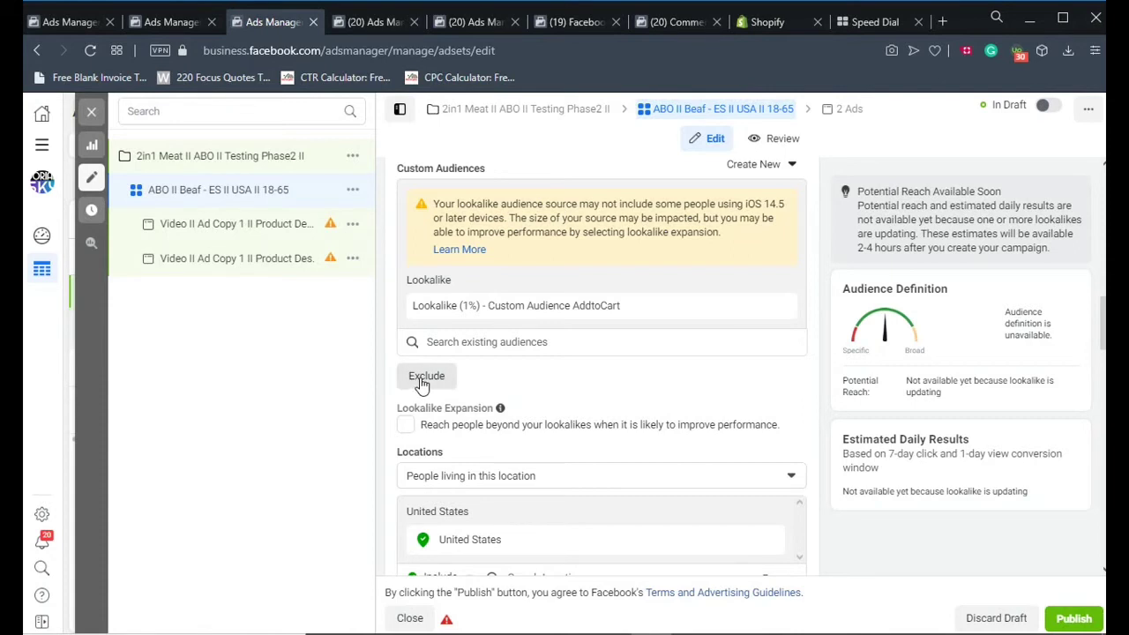
Go to the Audiences page and start a new custom audience with Website as its source
left_click(472, 21)
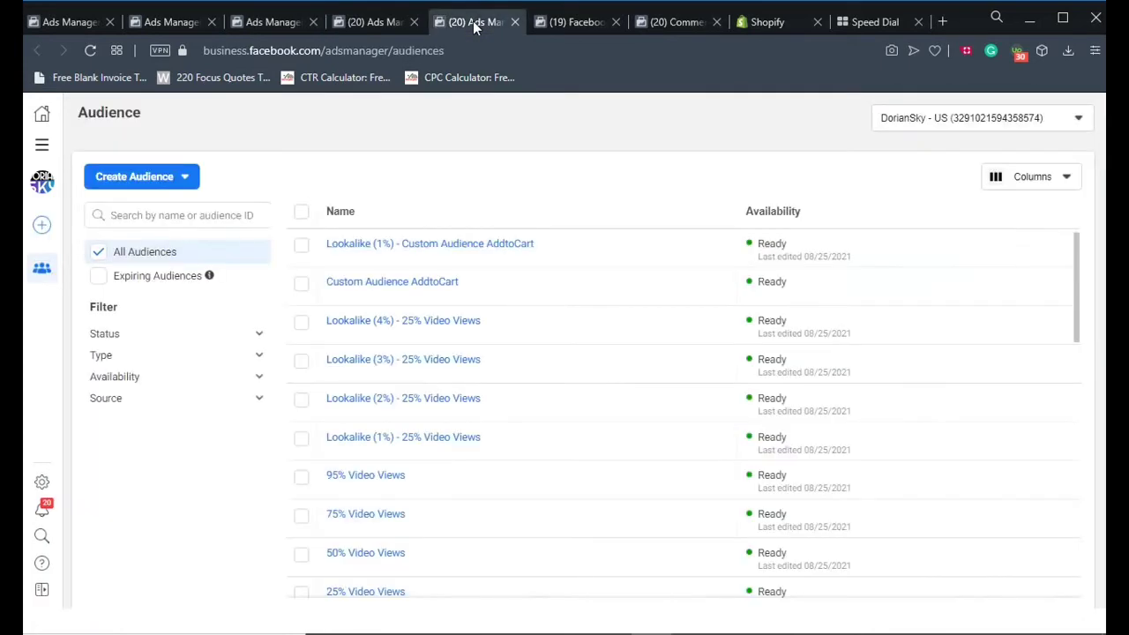
left_click(183, 179)
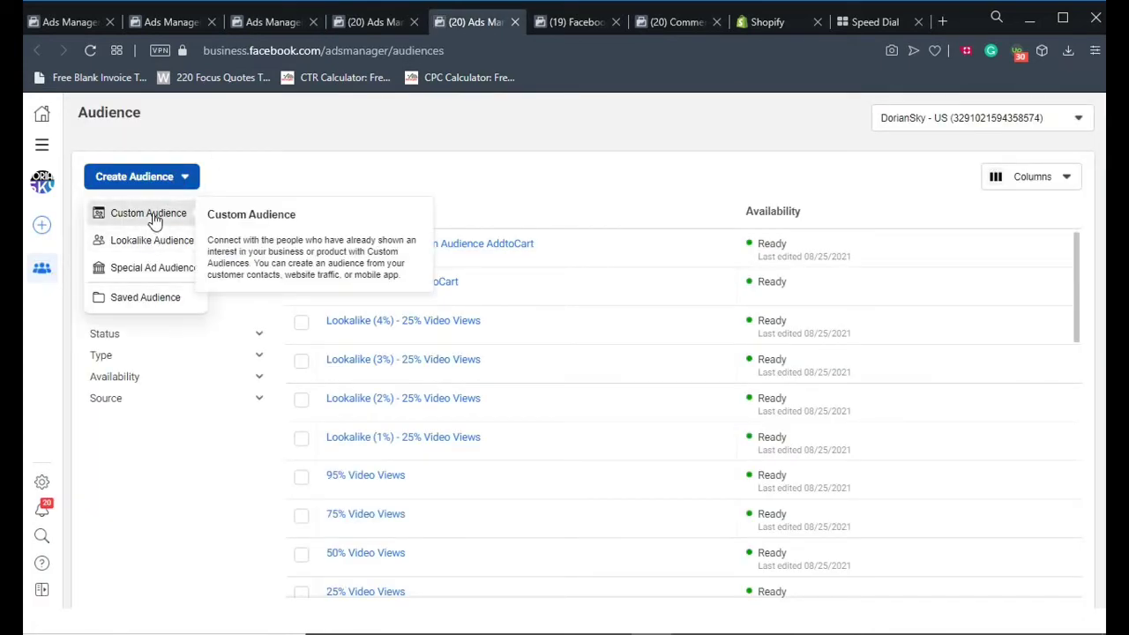
left_click(149, 213)
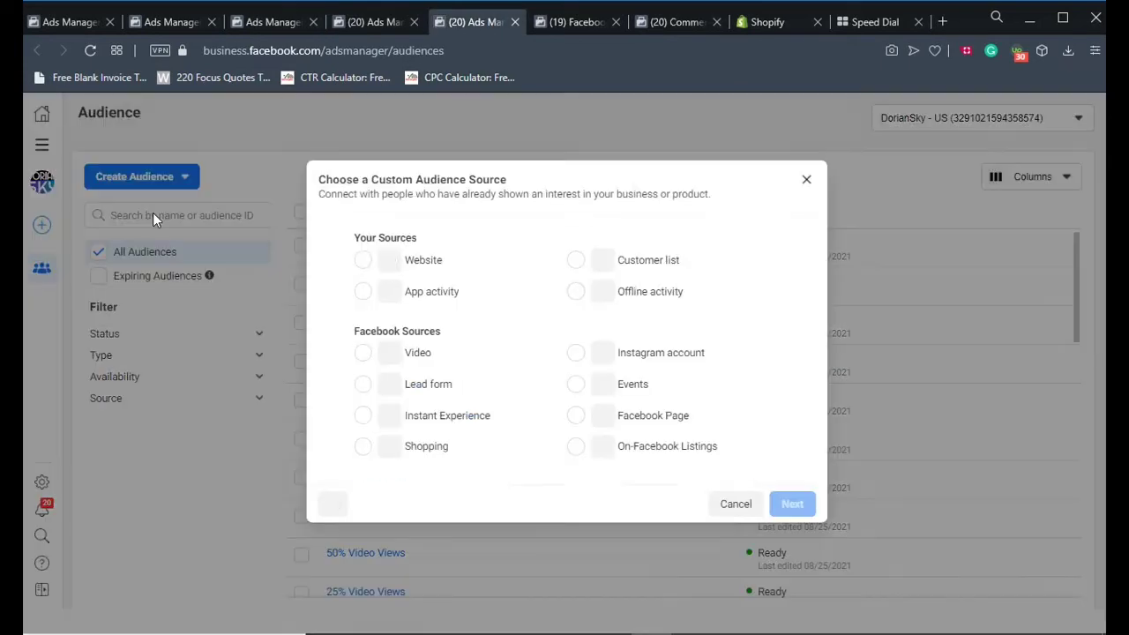
left_click(369, 265)
left_click(776, 501)
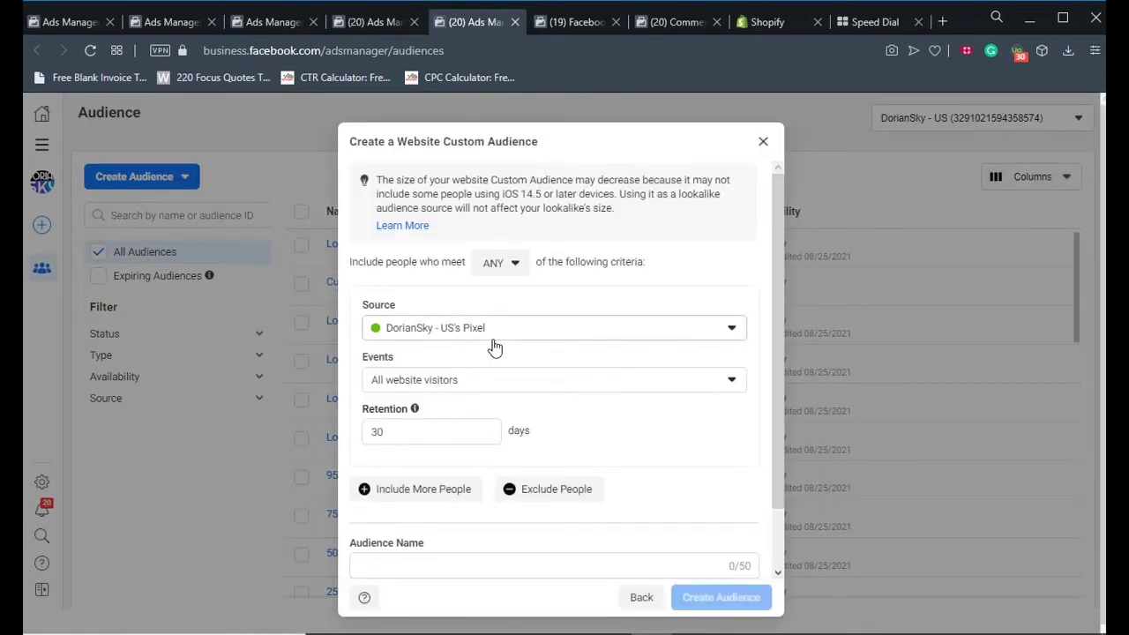
Set the event of the website custom audience to Purchase
left_click(509, 385)
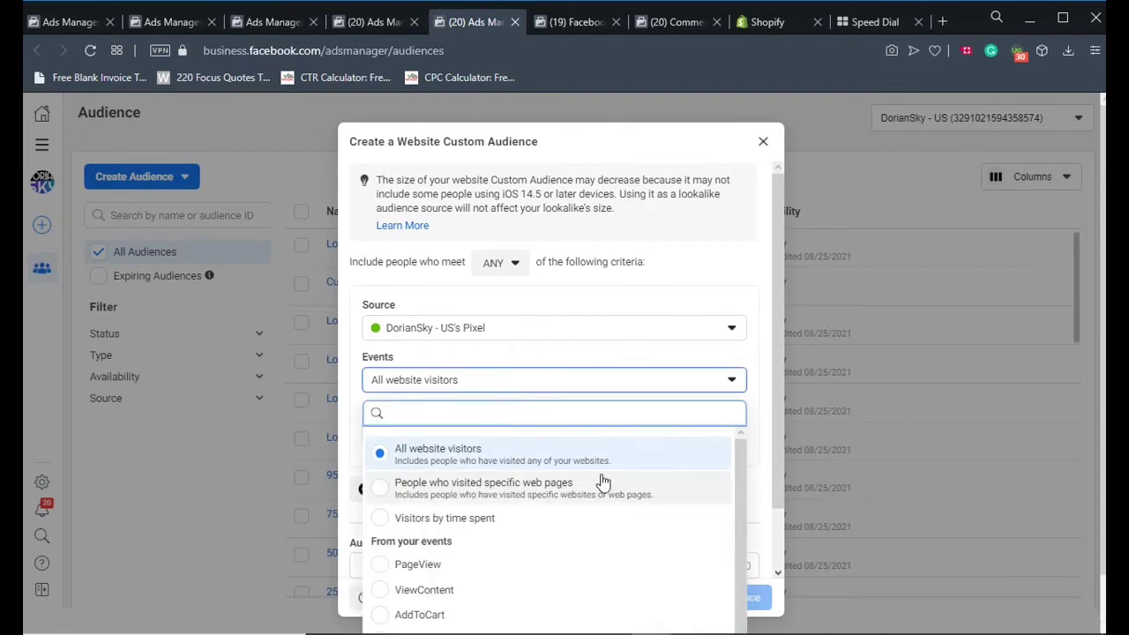
left_click_drag(776, 445, 773, 542)
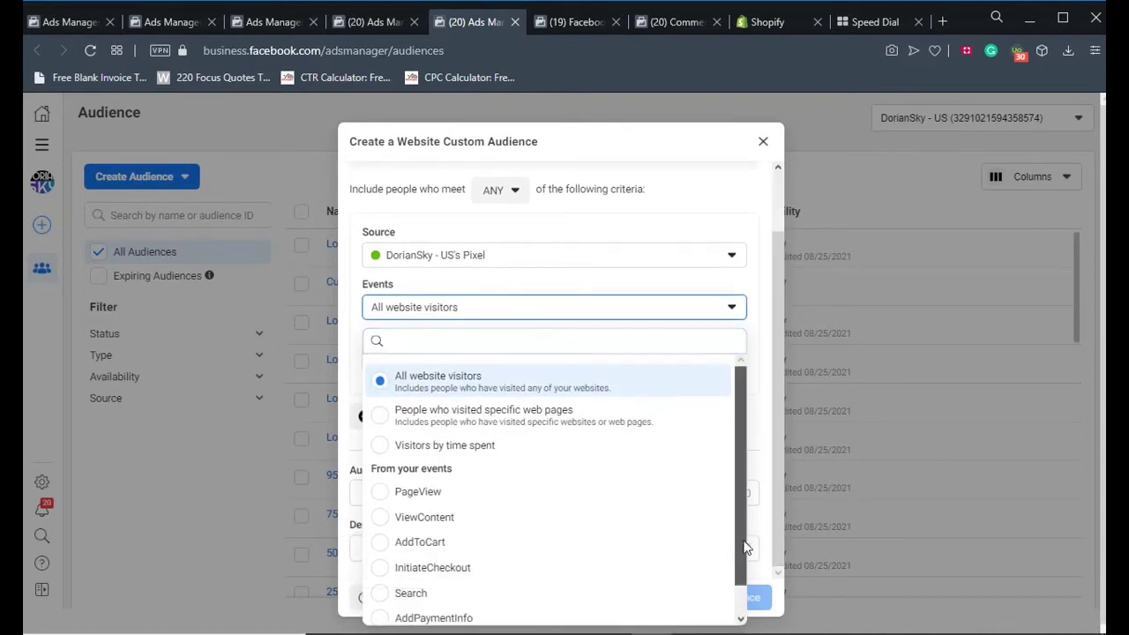
scroll(746, 547, "down", 1)
left_click(379, 610)
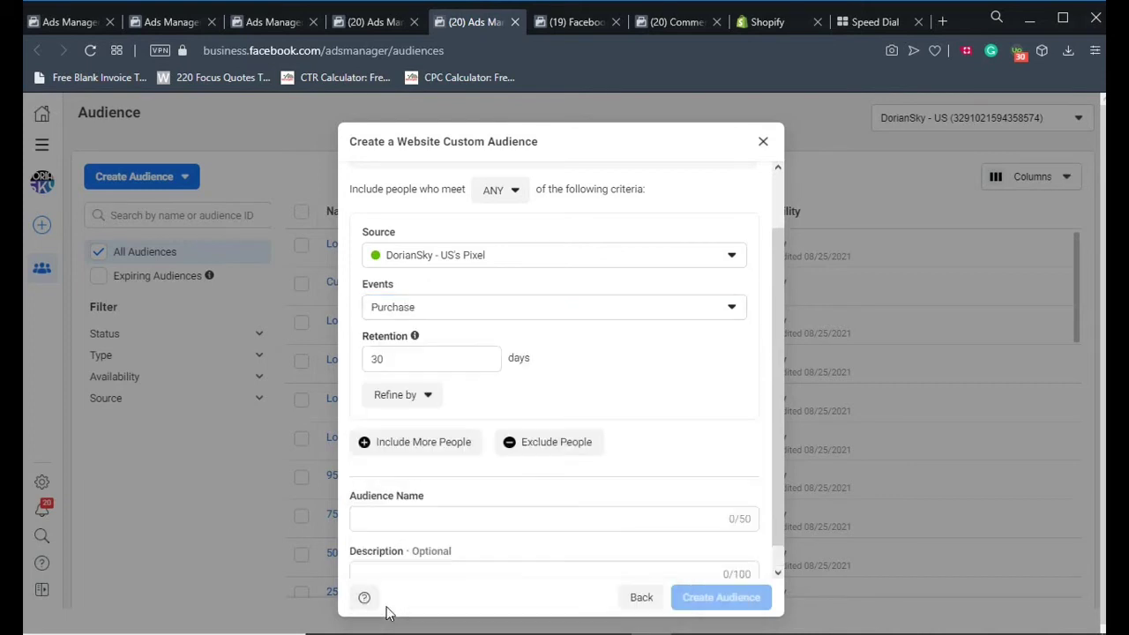
Name the audience "Custom Purchase", create it and close the confirmation dialog
left_click(406, 518)
type("C")
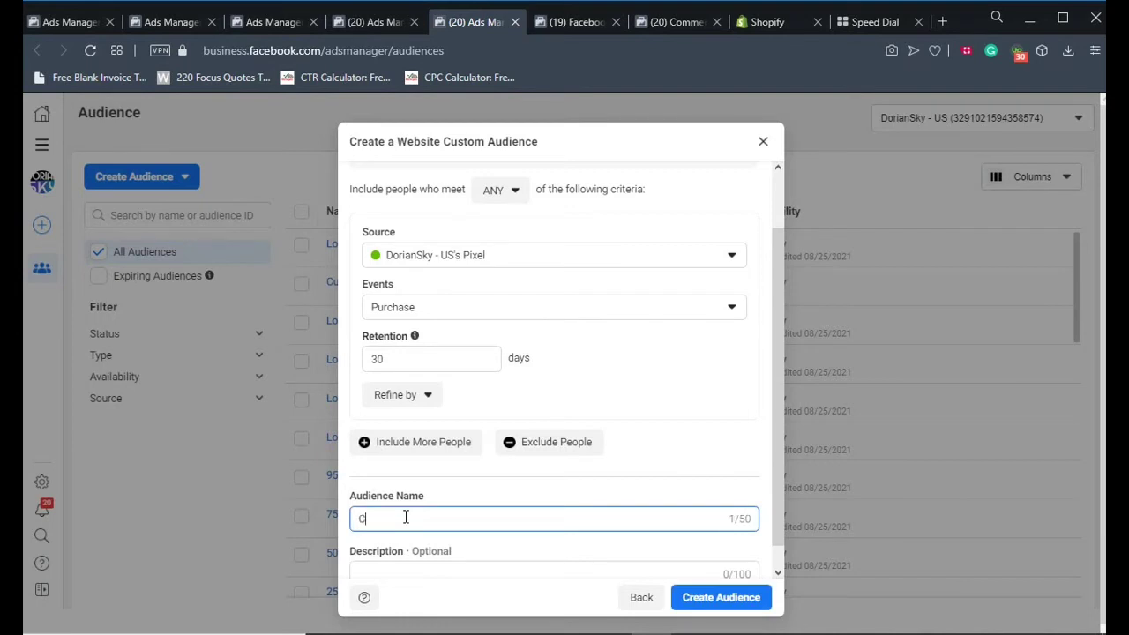
type("ustom Purchase")
left_click(615, 609)
left_click(722, 598)
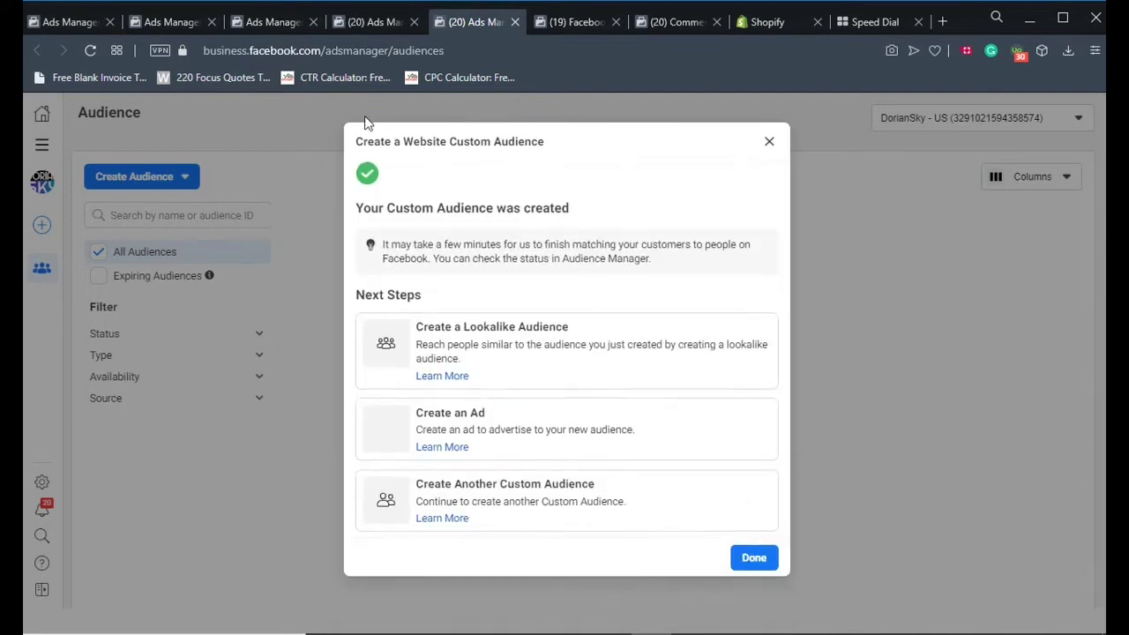
left_click(770, 145)
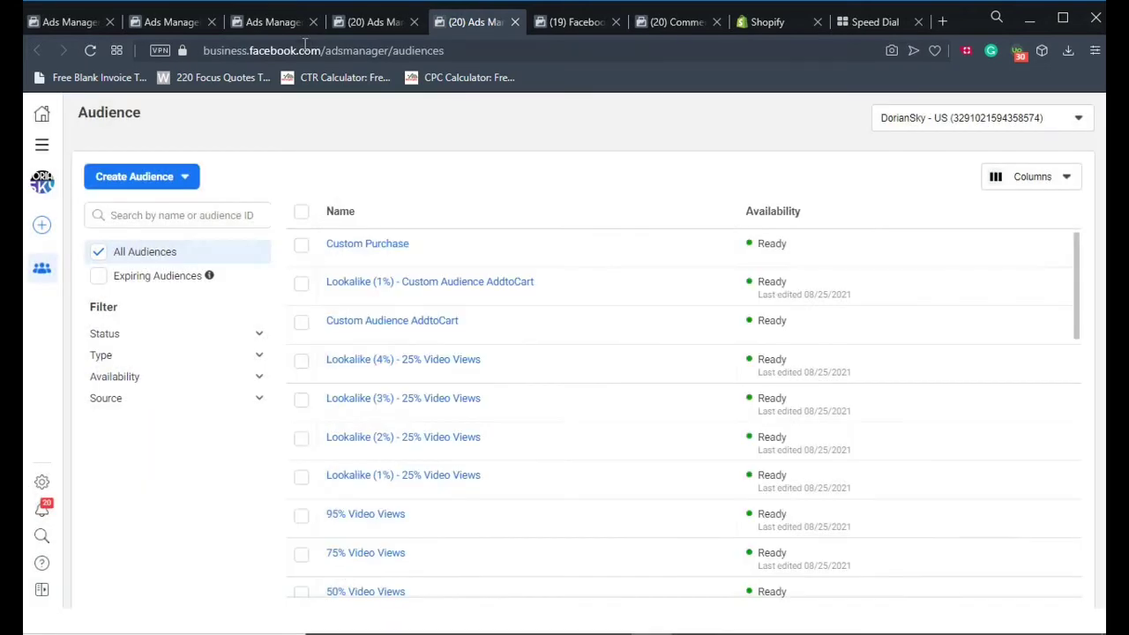
Return to the draft ad set, open its custom audience exclusions and look through the existing audiences available to exclude
left_click(348, 33)
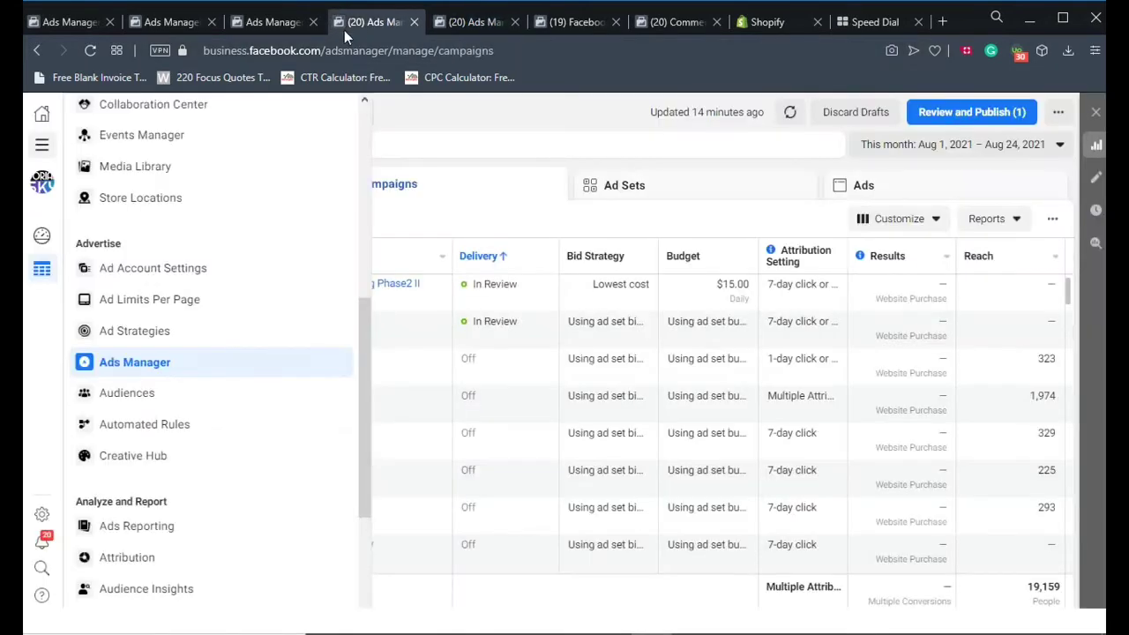
left_click(281, 23)
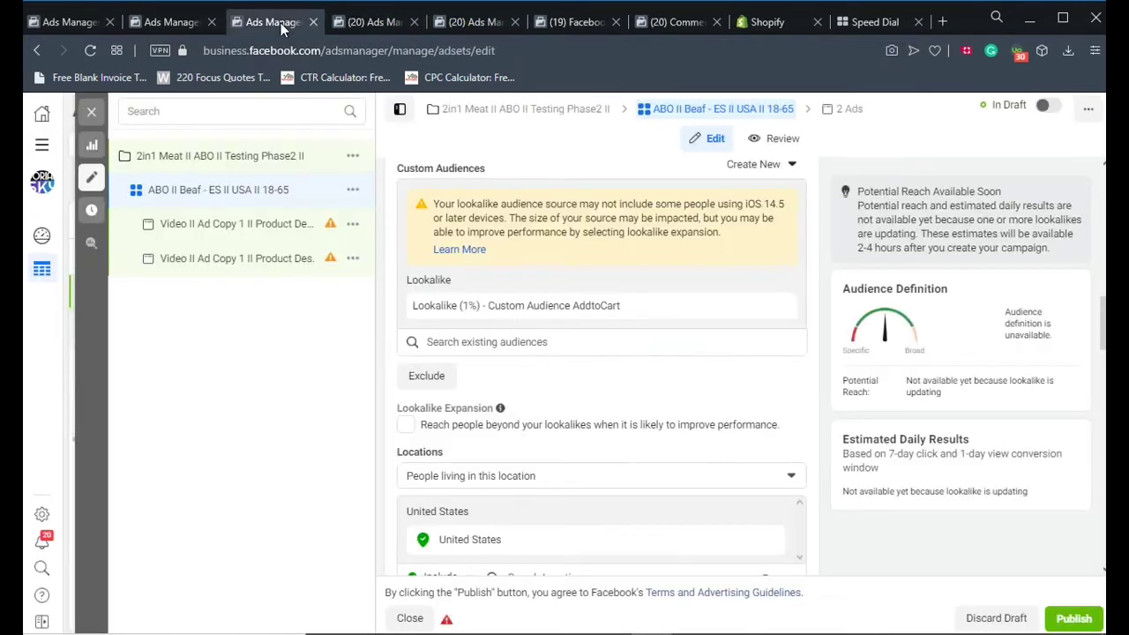
left_click(425, 380)
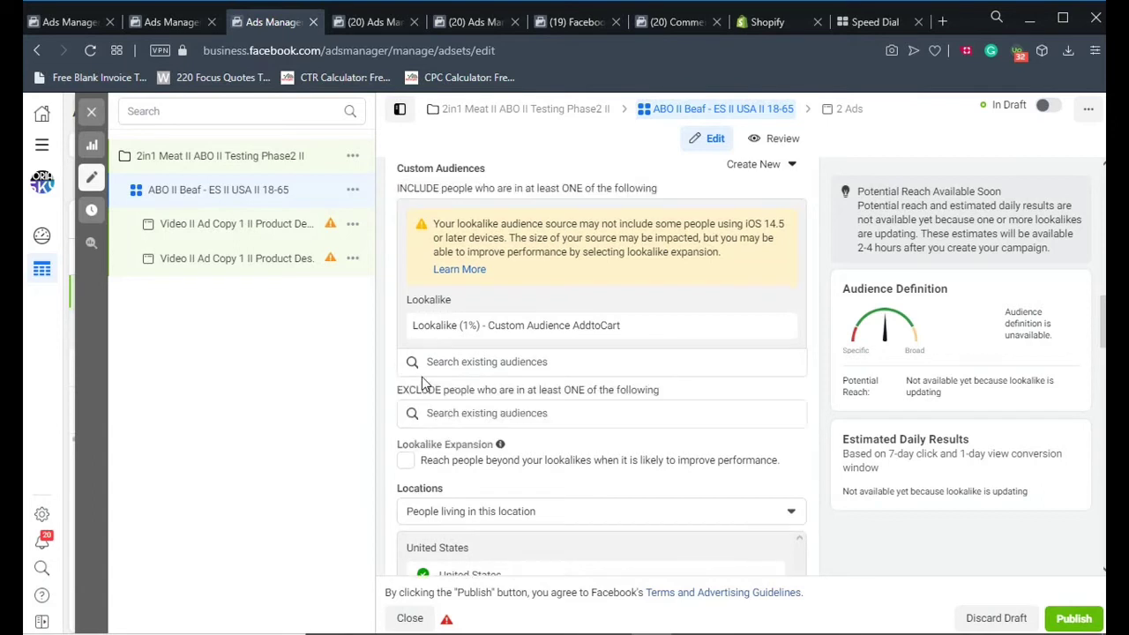
left_click(469, 413)
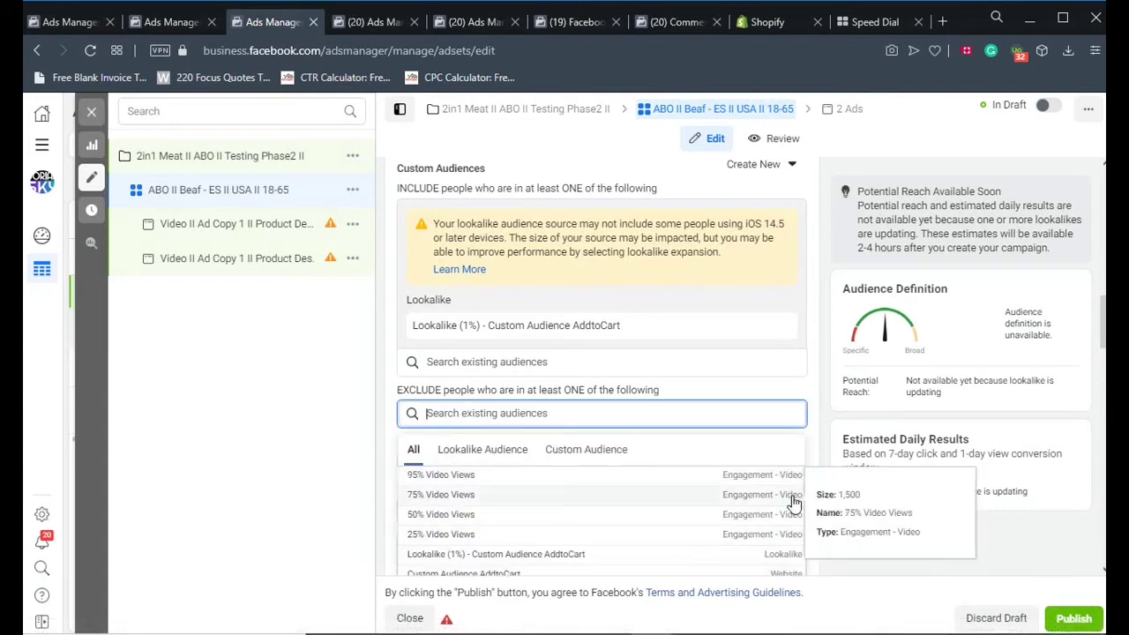
scroll(1076, 360, "down", 2)
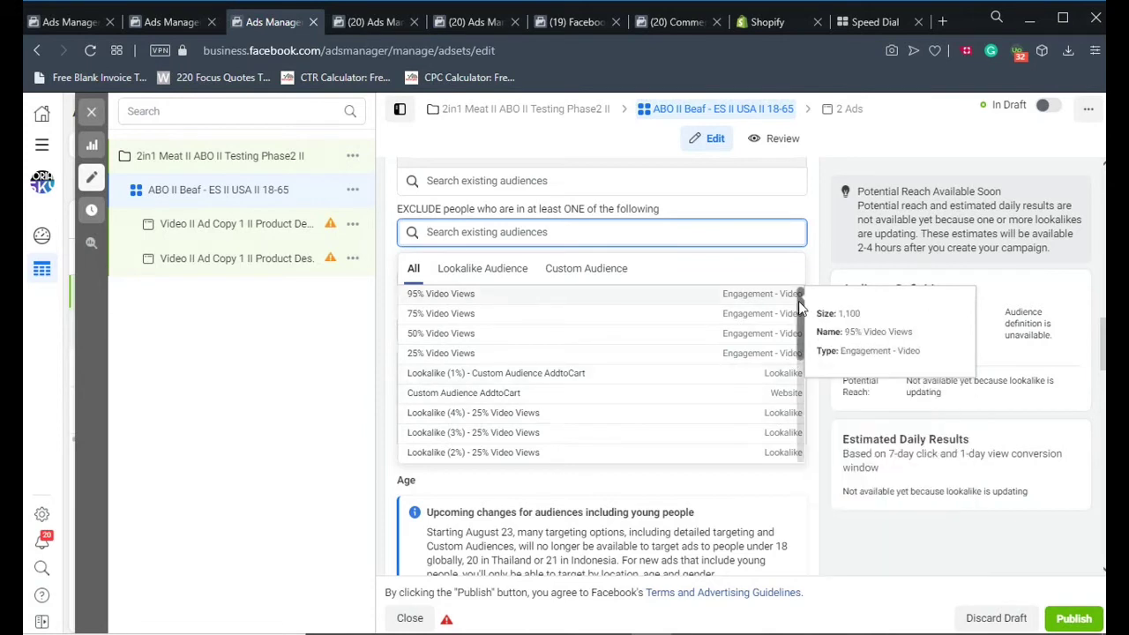
mouse_move(799, 301)
left_mouse_down()
mouse_move(801, 425)
mouse_move(814, 301)
left_mouse_up()
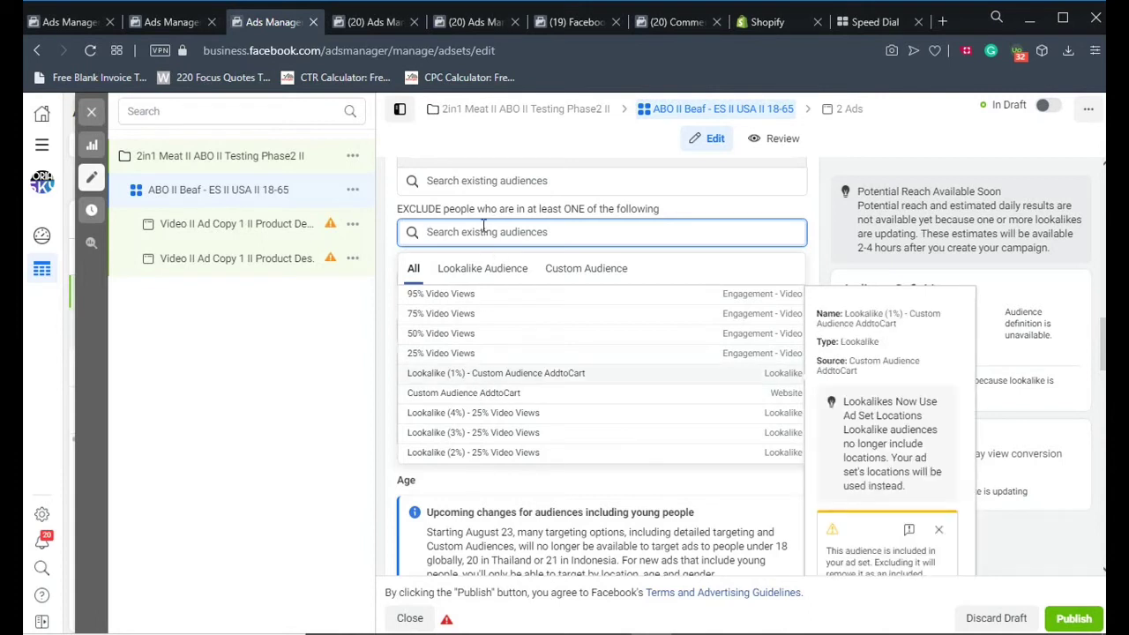
left_click(277, 323)
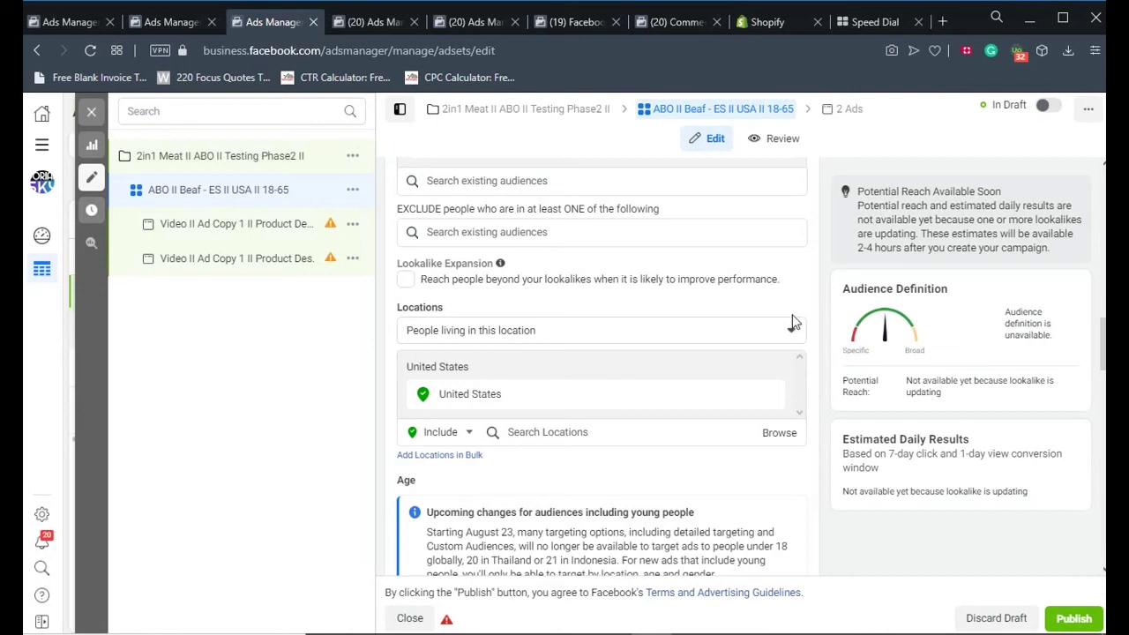
Check the ad set's remaining targeting settings and remove "Lookalike (1%) - Custom Audience AddtoCart" from its included custom audiences
left_click_drag(1104, 359, 1104, 403)
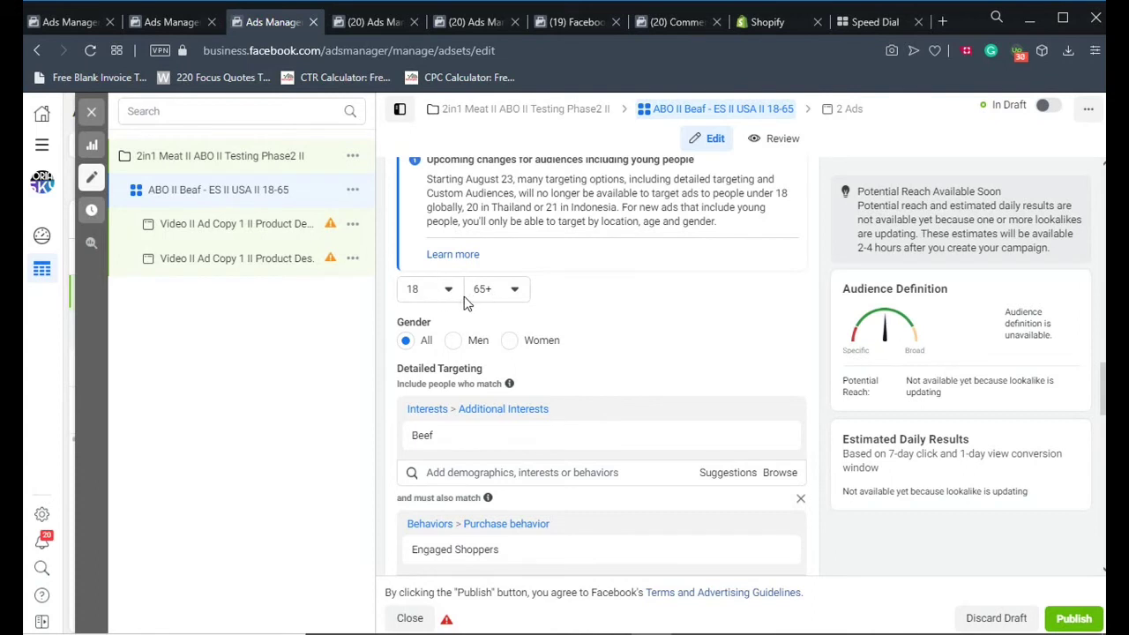
mouse_move(780, 429)
left_click_drag(1104, 389, 1105, 477)
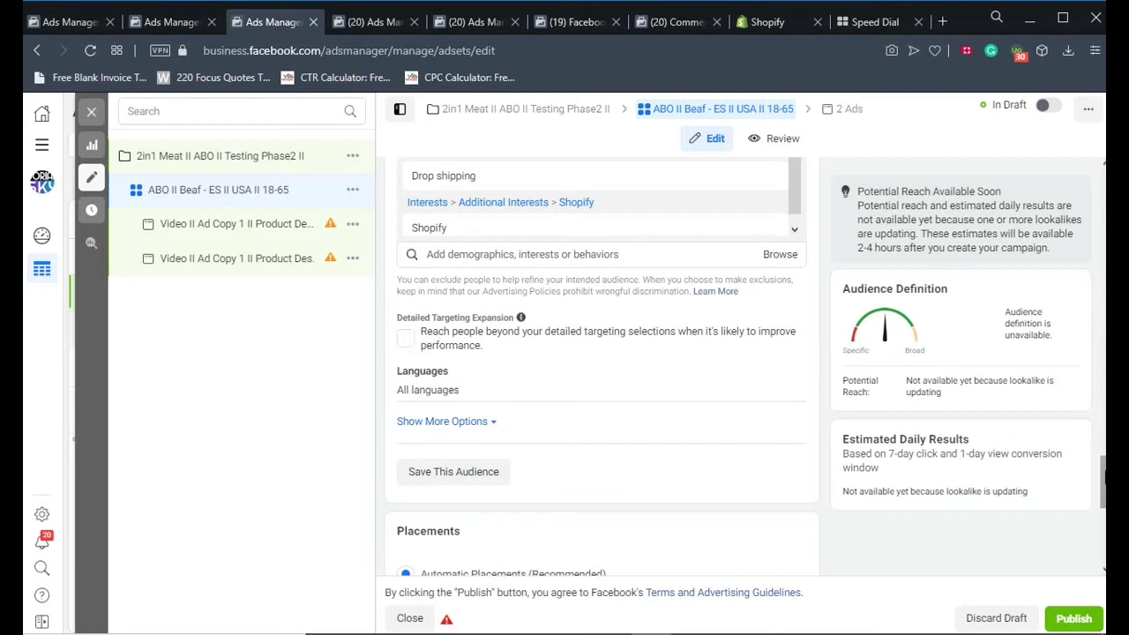
left_click_drag(1106, 477, 1106, 317)
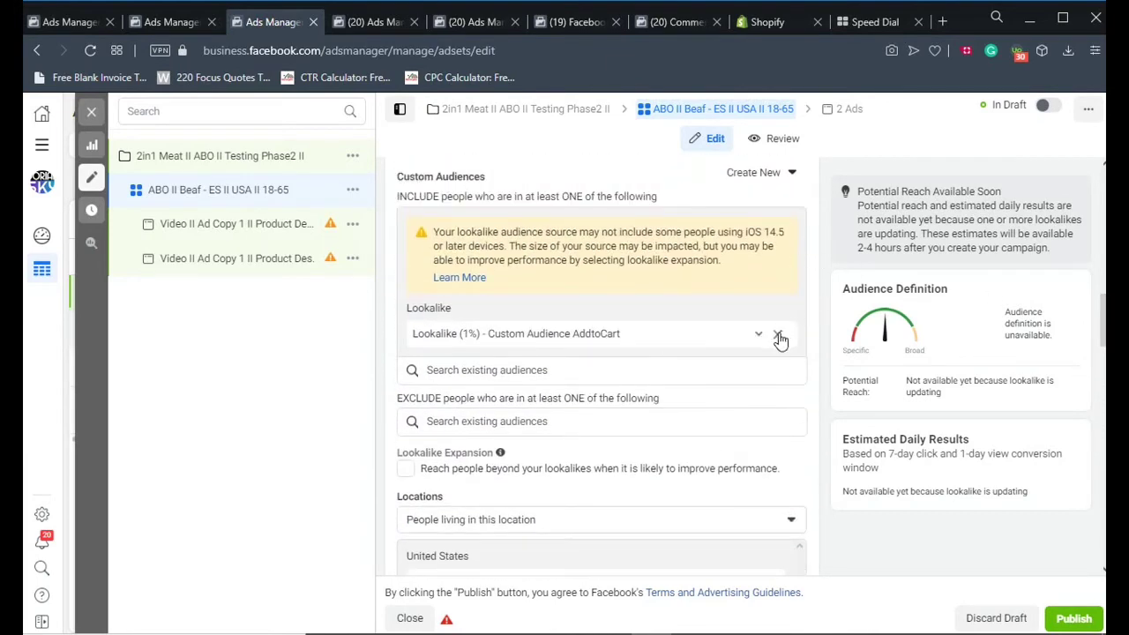
left_click(778, 336)
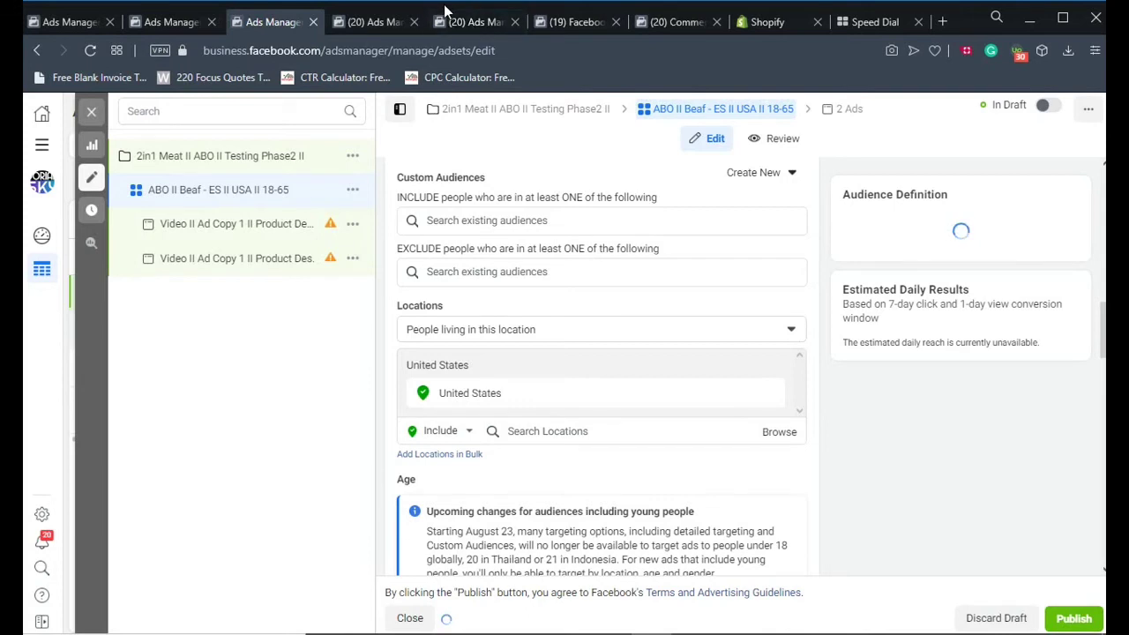
Go back to the Audiences page and start a new custom audience with Video as its source
left_click(470, 23)
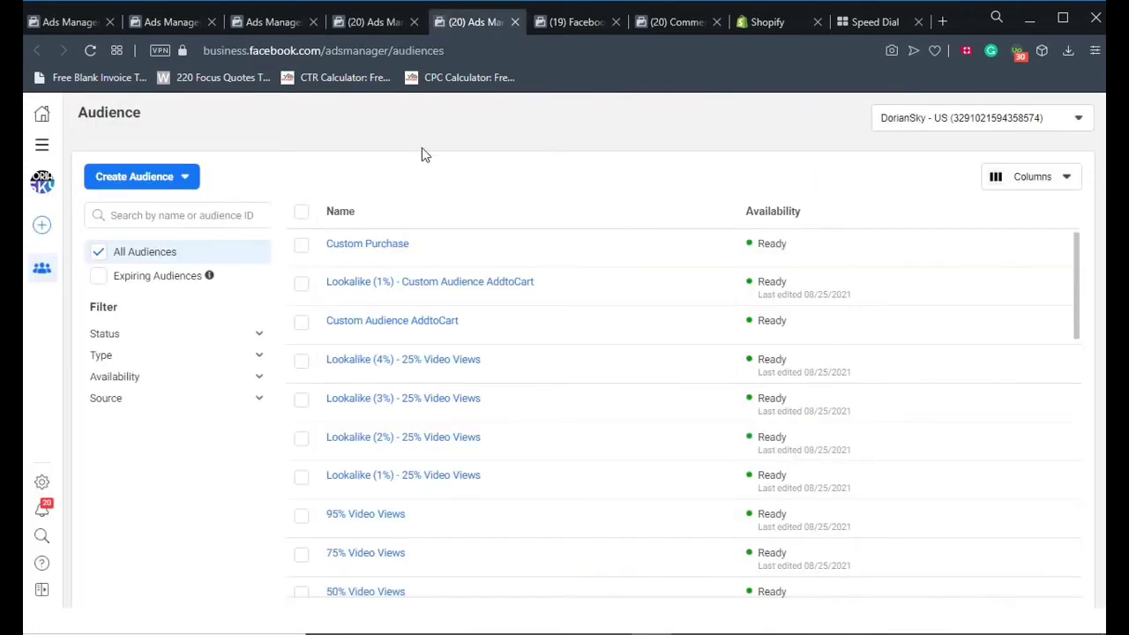
left_click(187, 177)
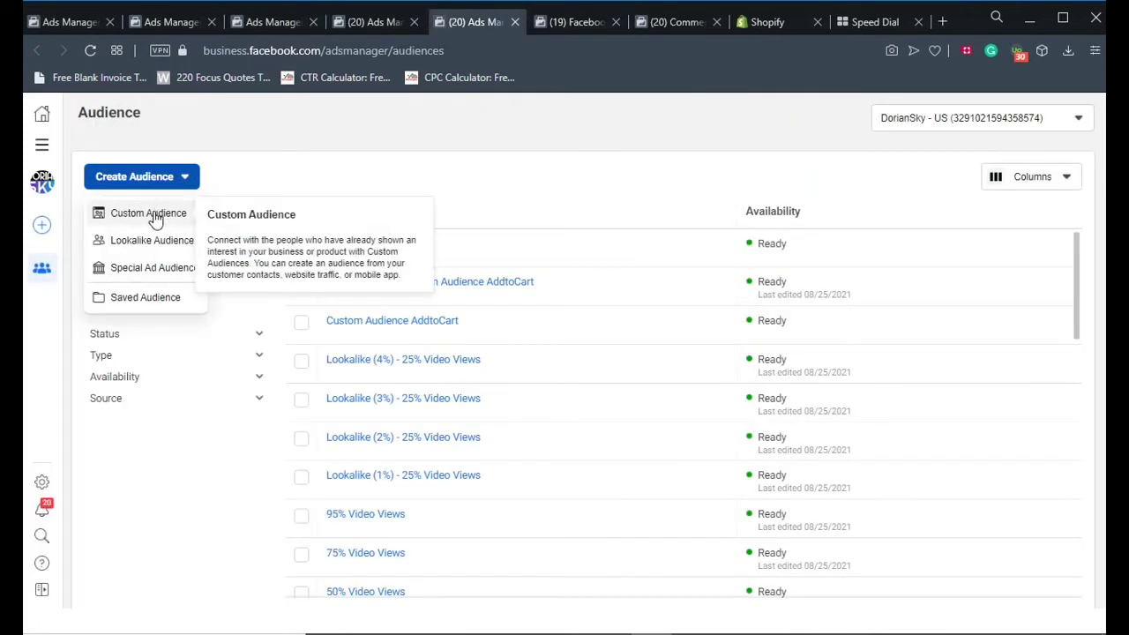
left_click(154, 213)
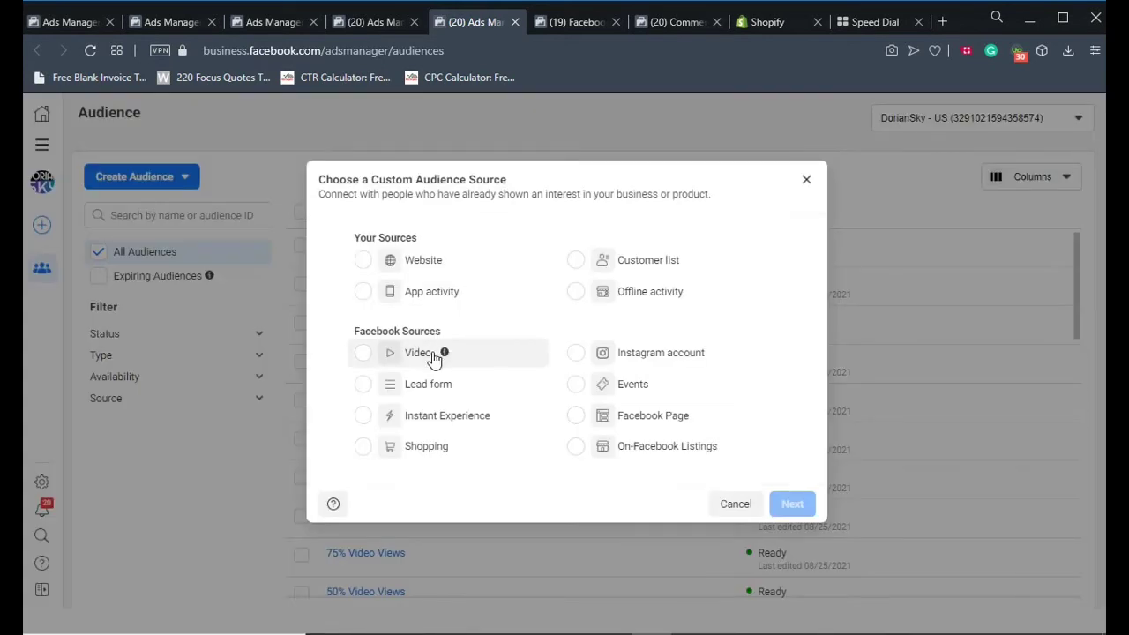
left_click(363, 360)
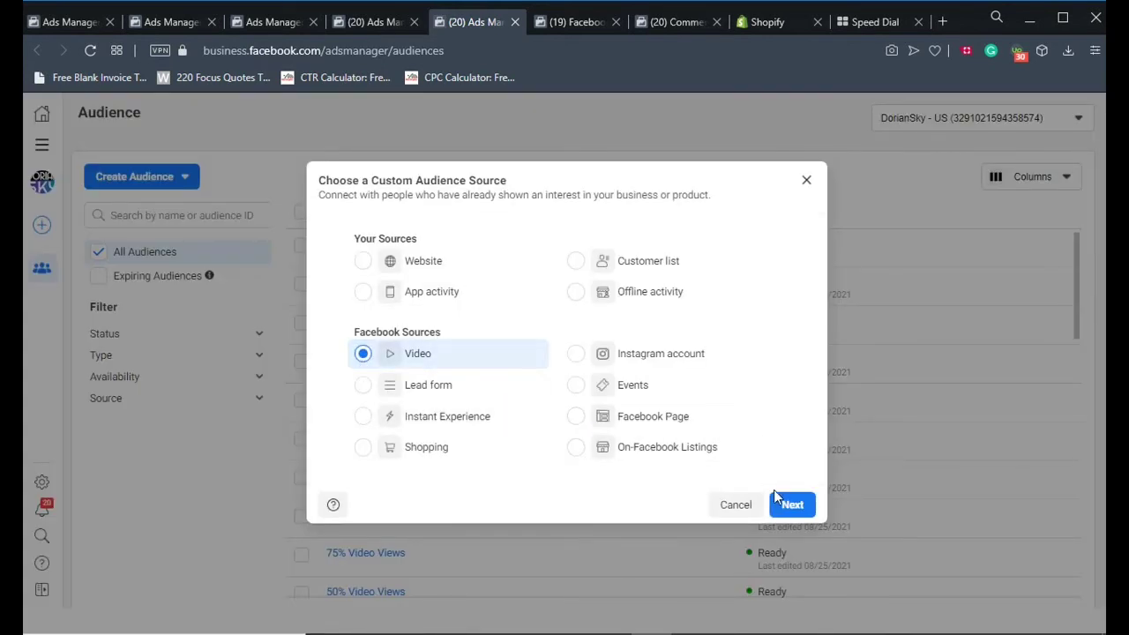
left_click(793, 506)
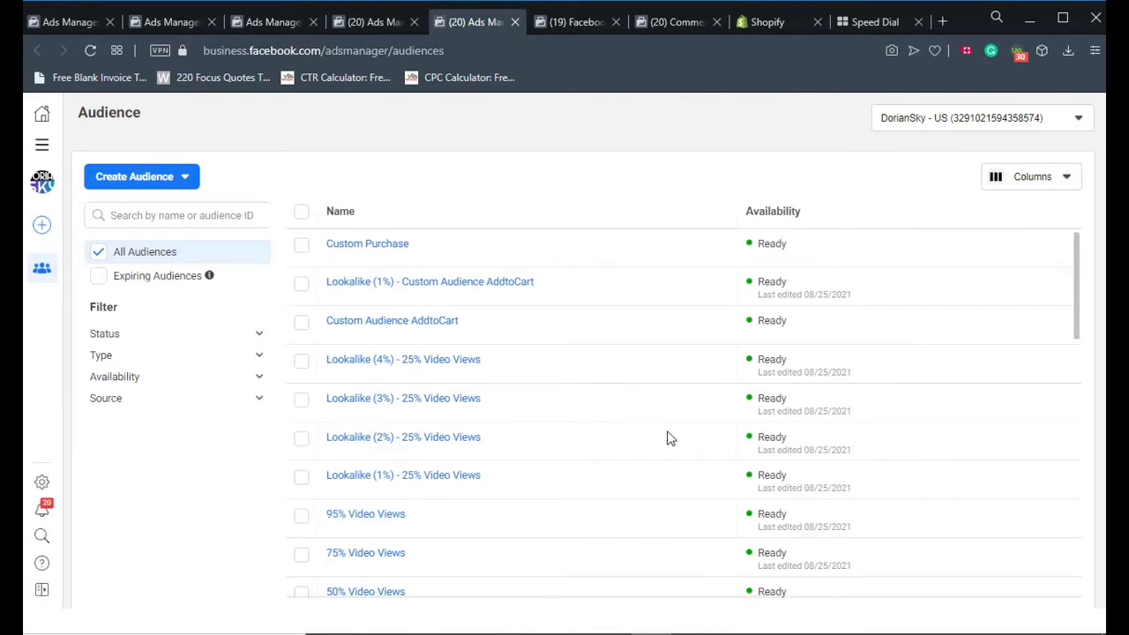
mouse_move(619, 633)
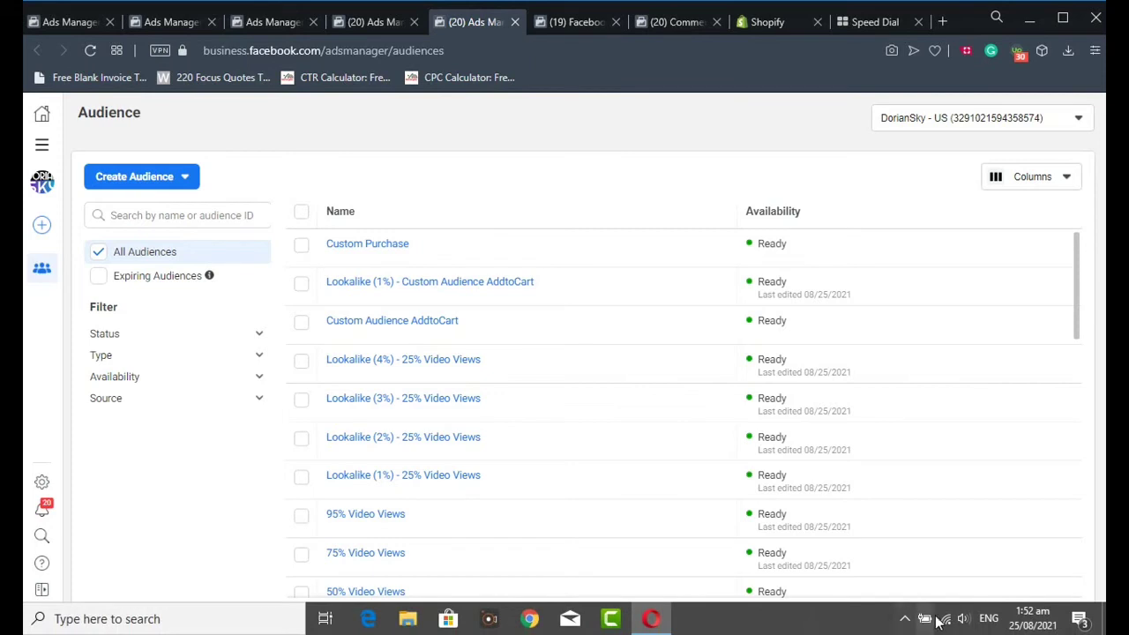
left_click(905, 620)
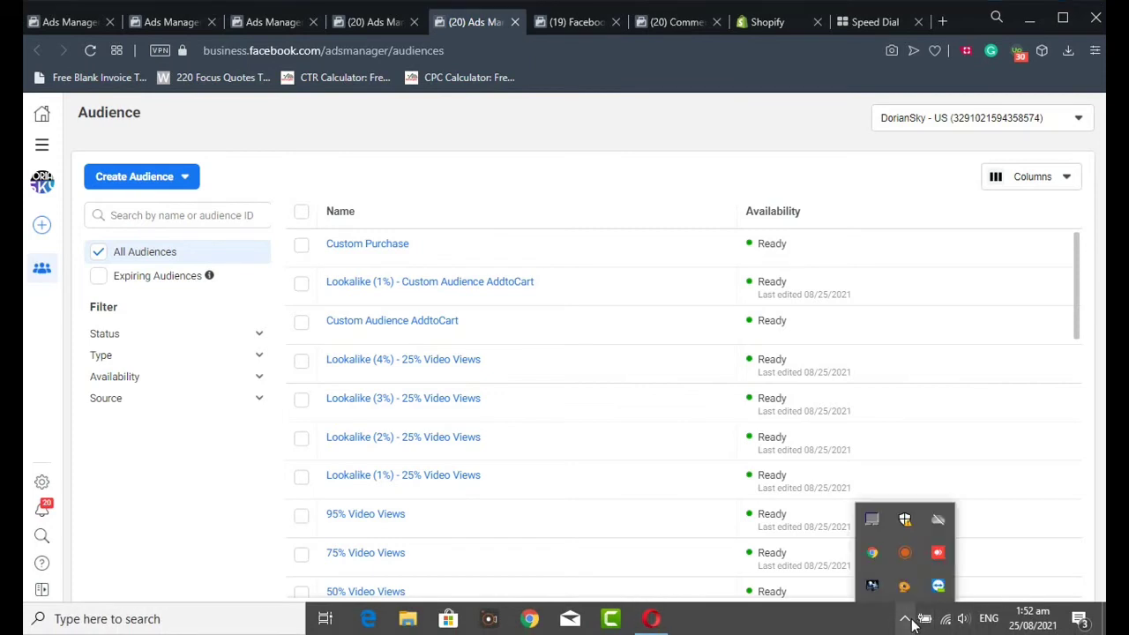
left_click(907, 551)
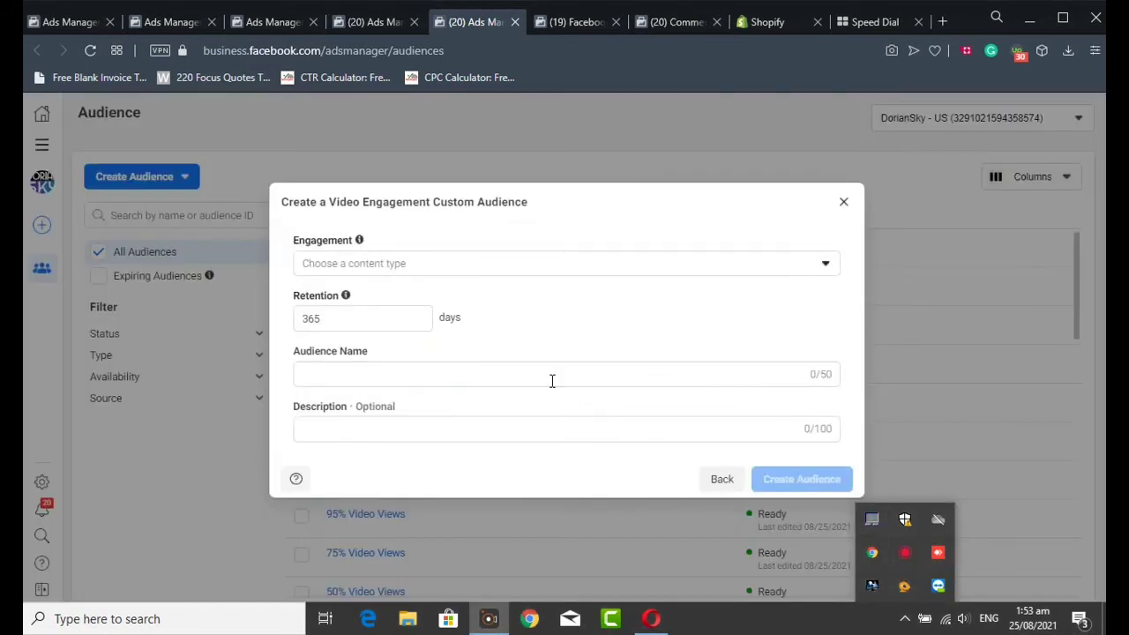
Set the engagement to people who have watched at 25% of your video and open the video selection for it
left_click(434, 265)
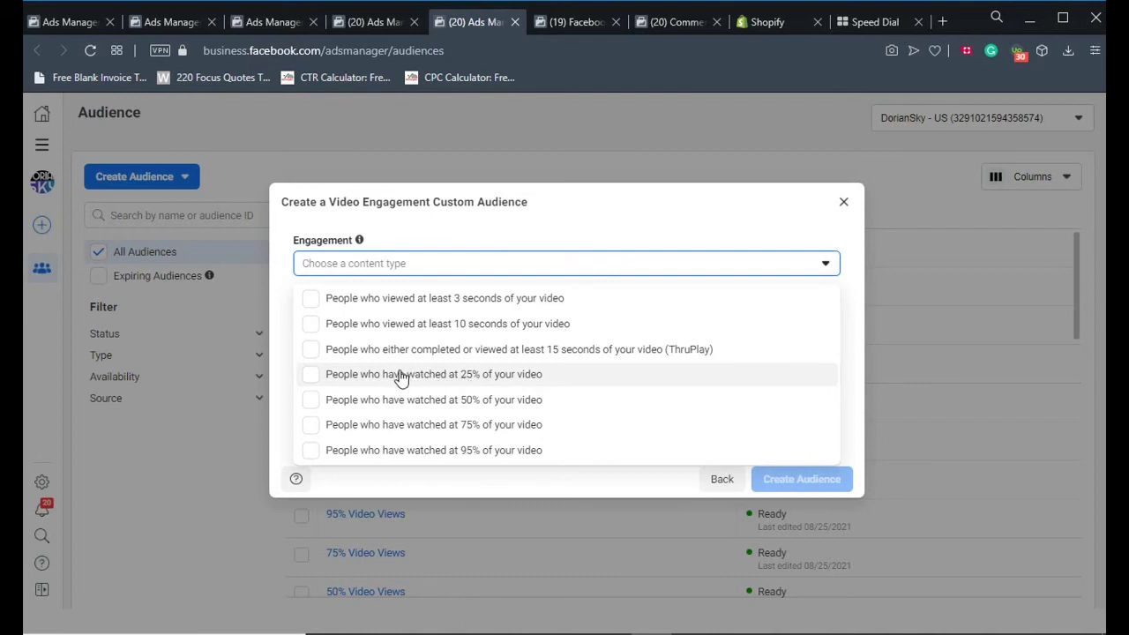
left_click(467, 384)
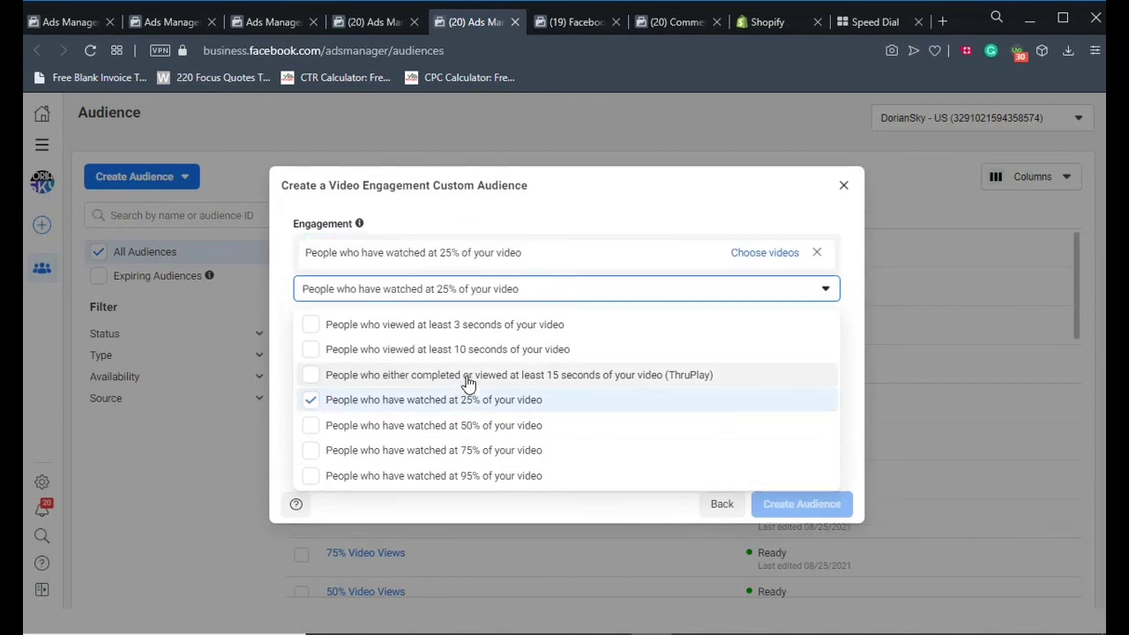
left_click(744, 261)
left_click(745, 255)
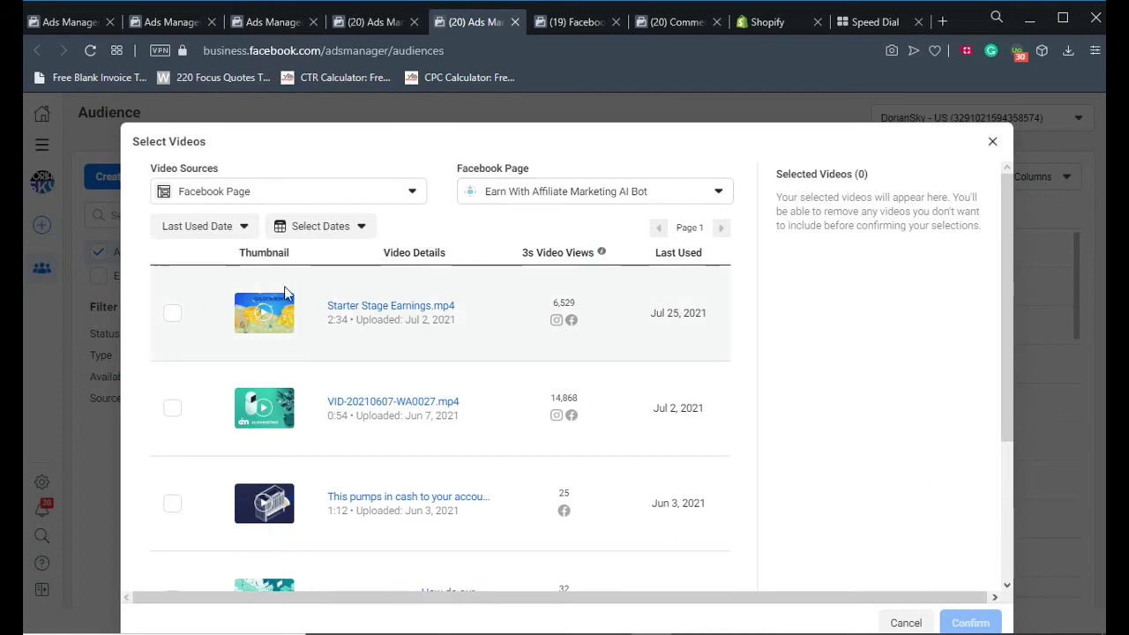
Choose the Dorian Sky Page under Dorian'Sky apparel and confirm its 0:19 video uploaded Jul 20, 2021 as the selected video
left_click(507, 201)
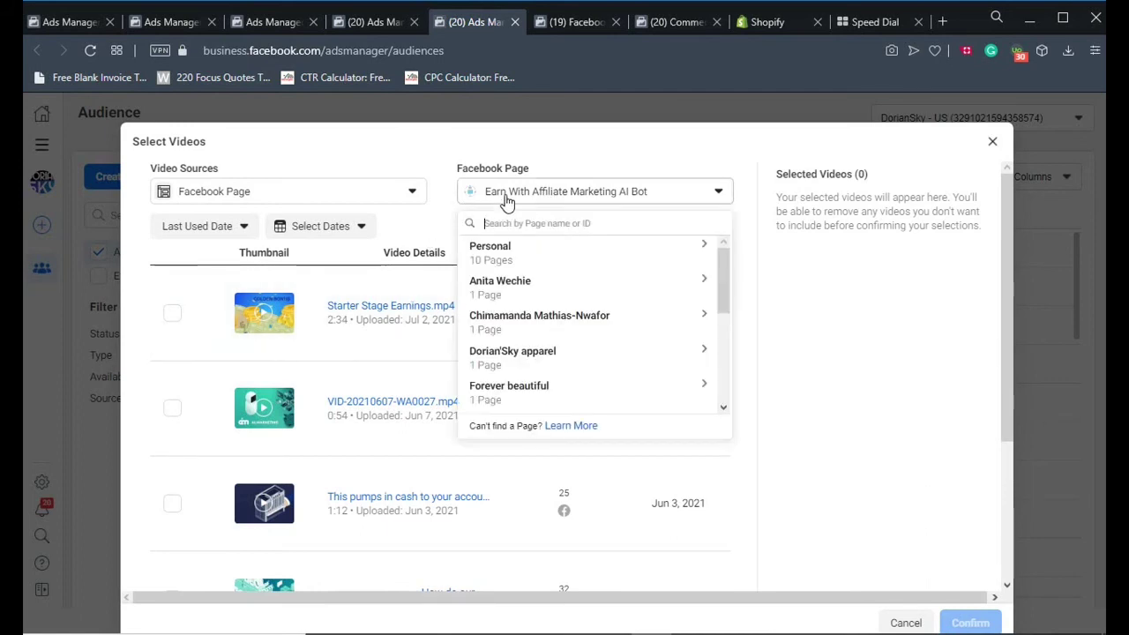
left_click(487, 254)
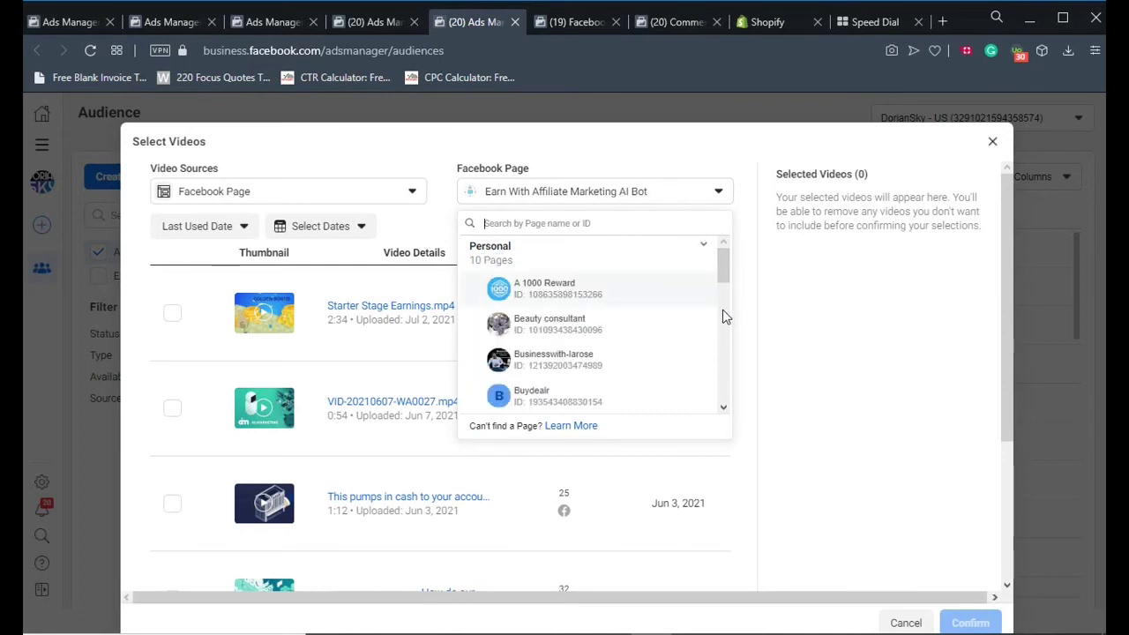
scroll(723, 315, "down", 2)
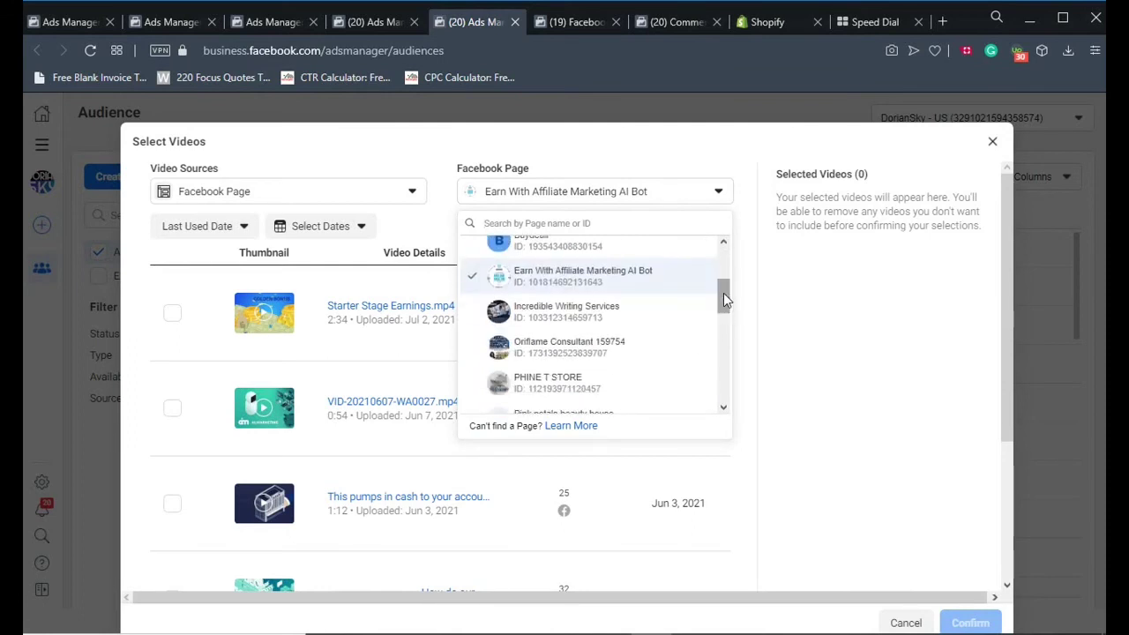
left_click_drag(723, 300, 722, 353)
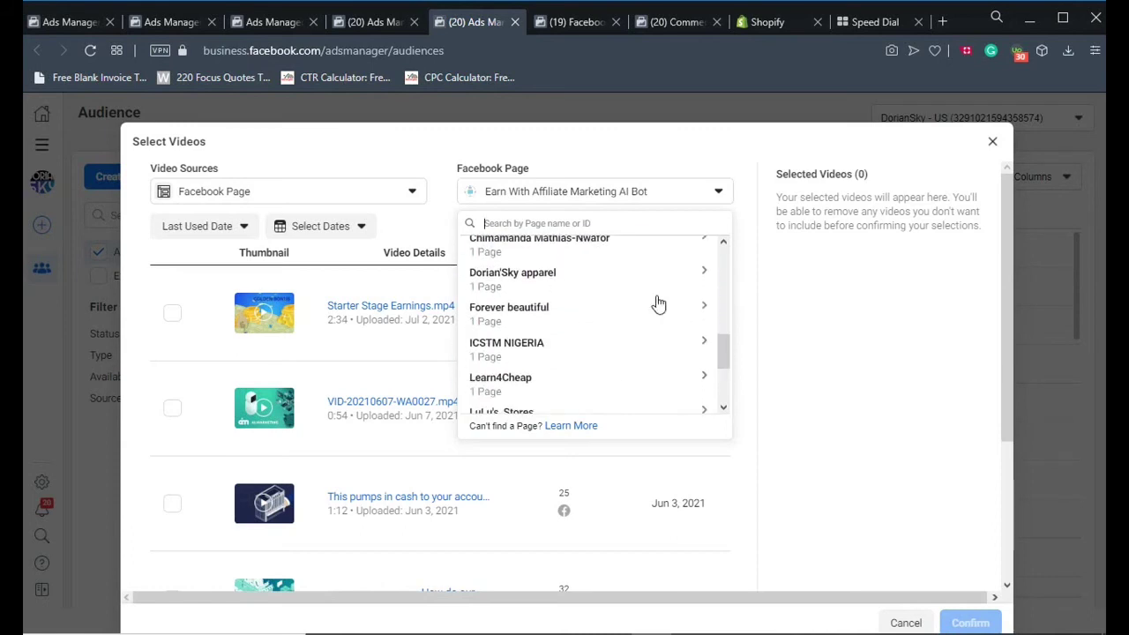
left_click(609, 280)
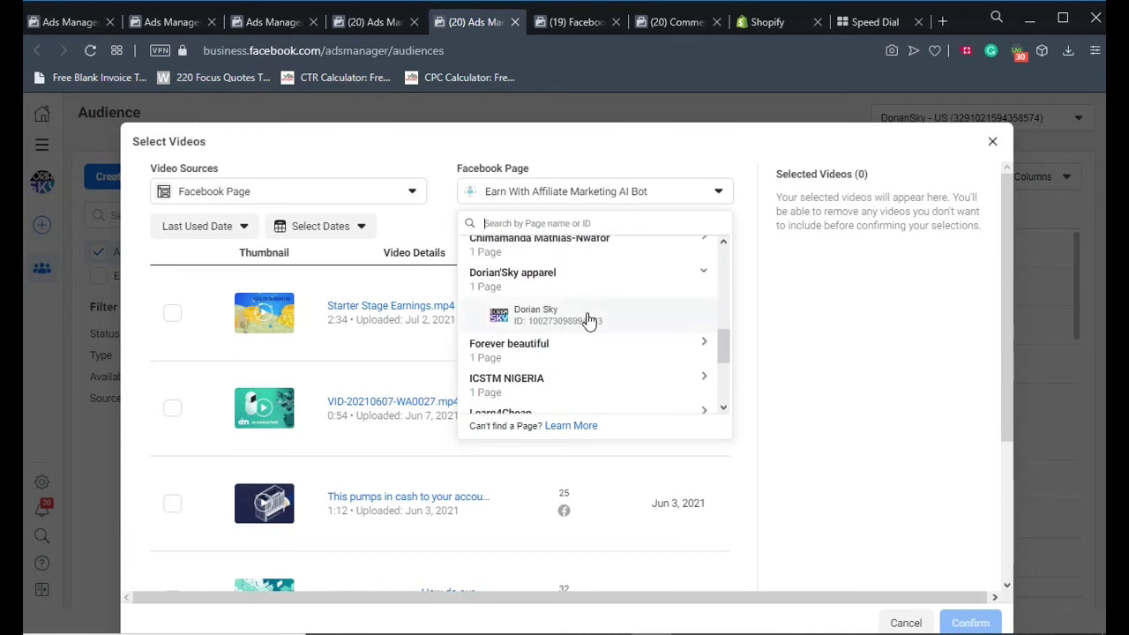
left_click(589, 319)
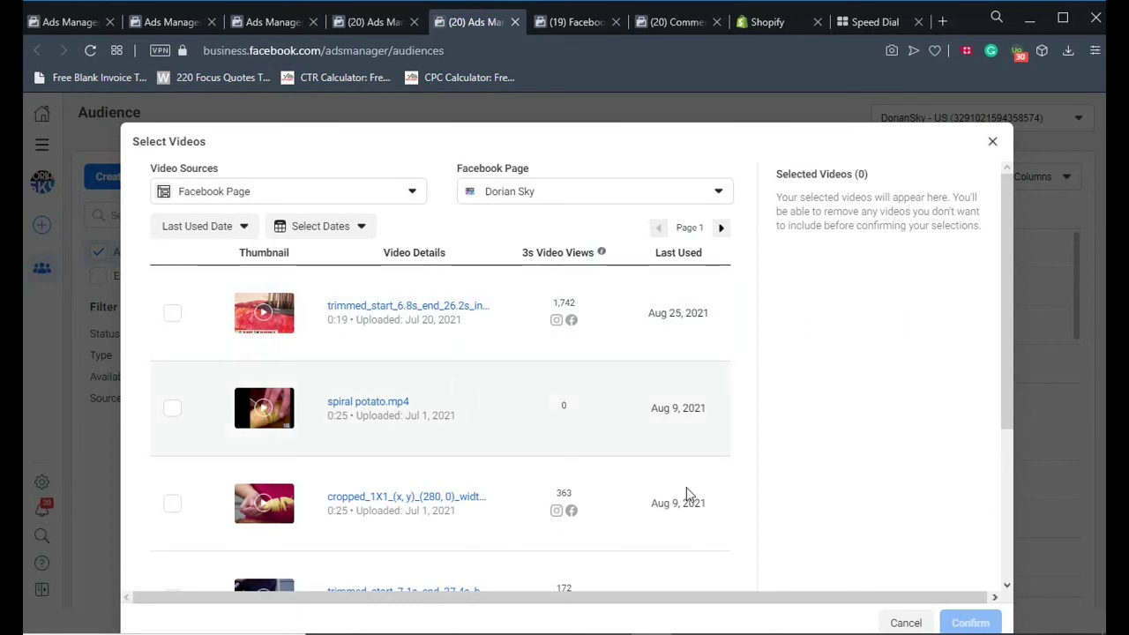
left_click(172, 315)
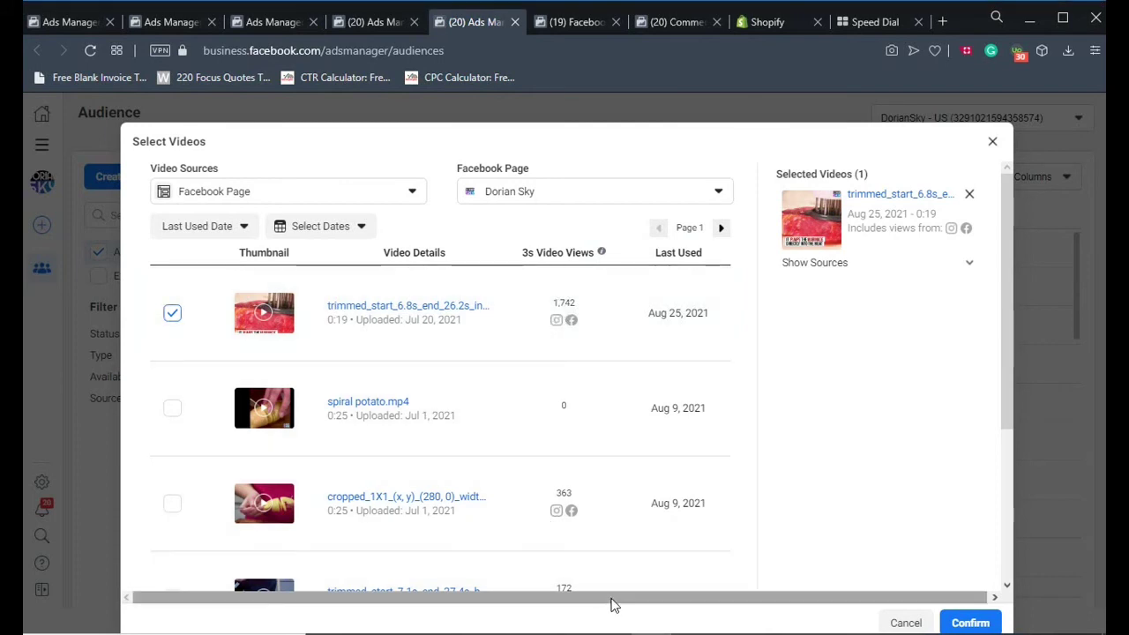
left_click(951, 624)
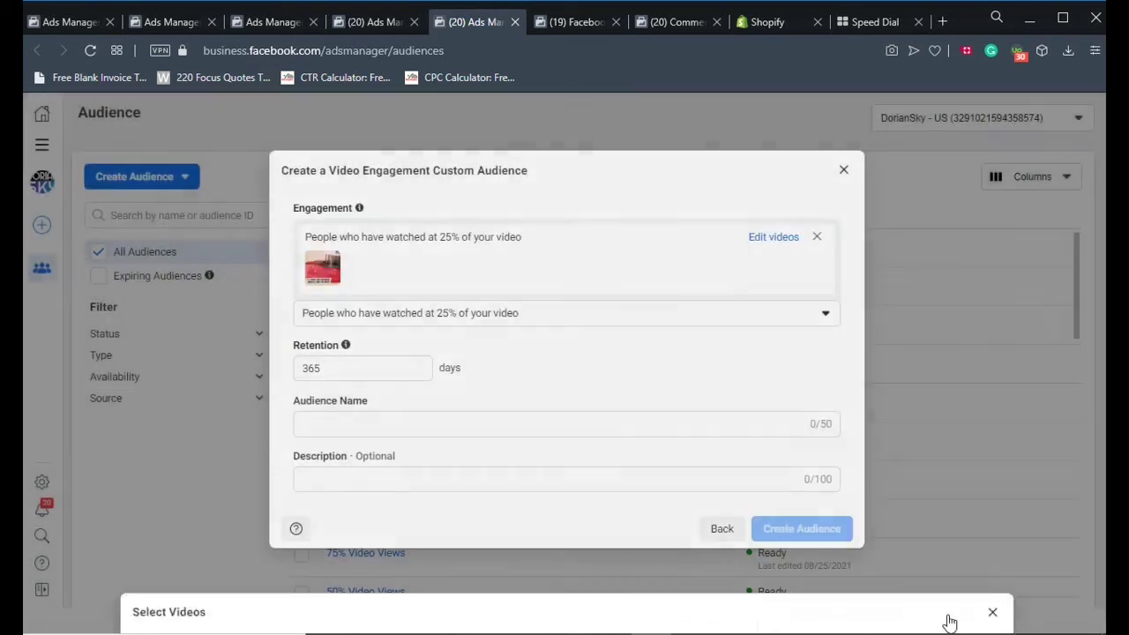
Set the retention to 30 days, name the audience "Custom 25% Video Views" and close the dialog without creating it
left_click(332, 367)
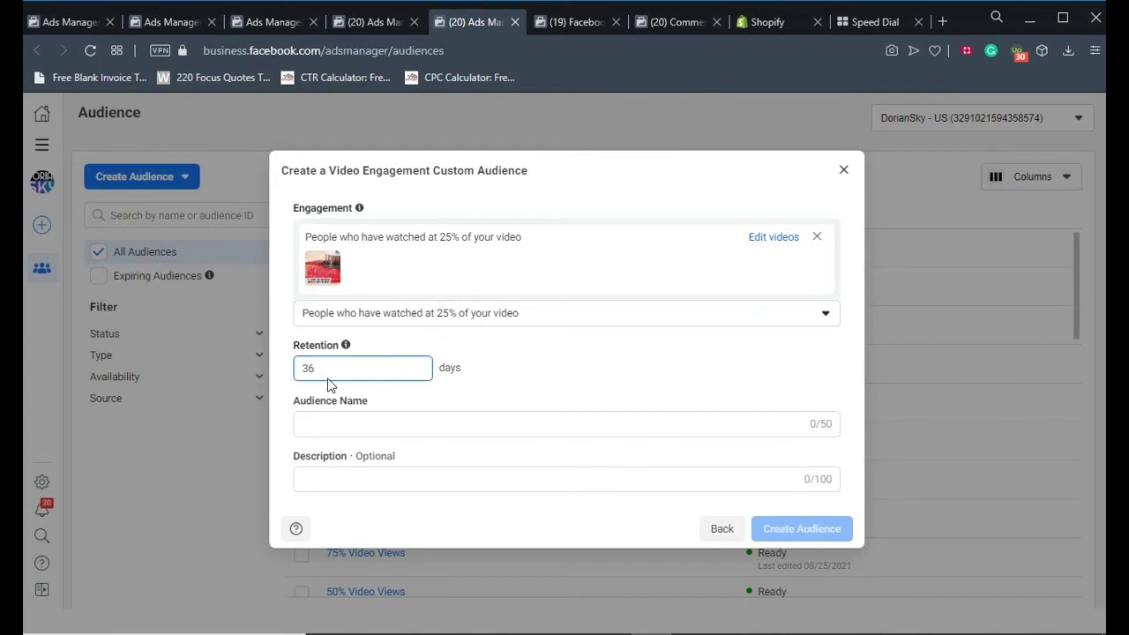
key("BackSpace")
key("BackSpace")
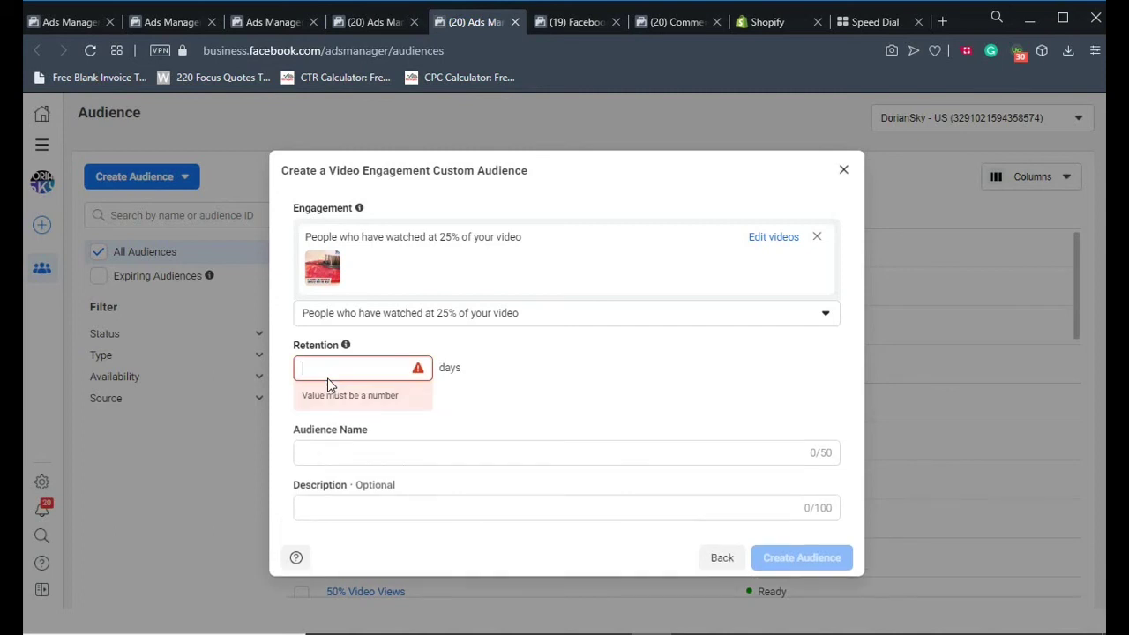
type("30")
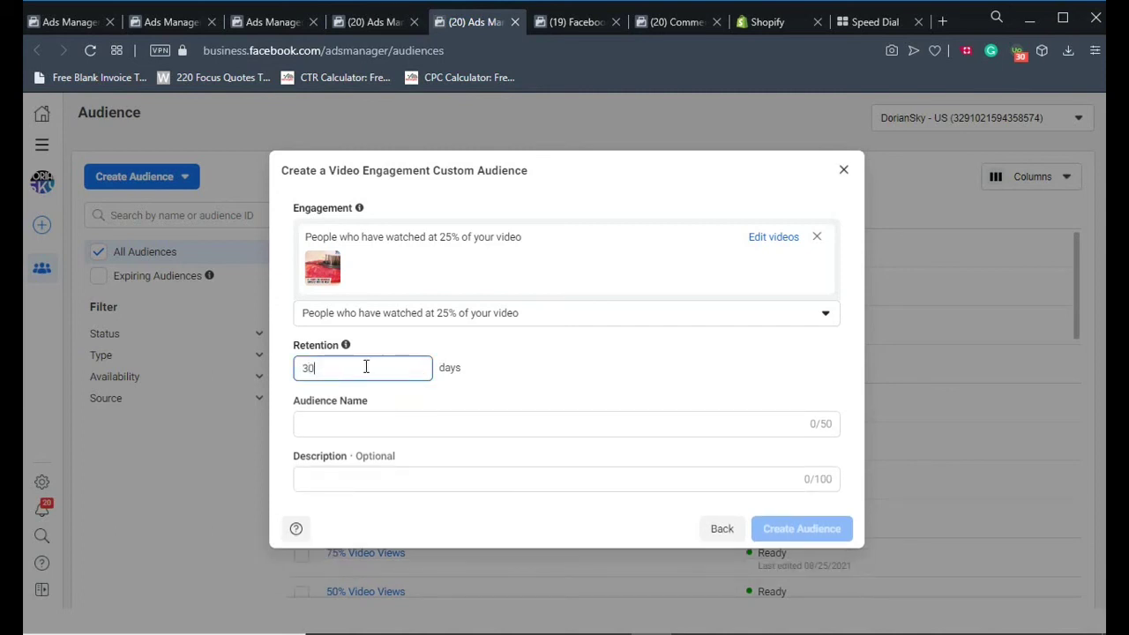
left_click(361, 424)
left_click(362, 426)
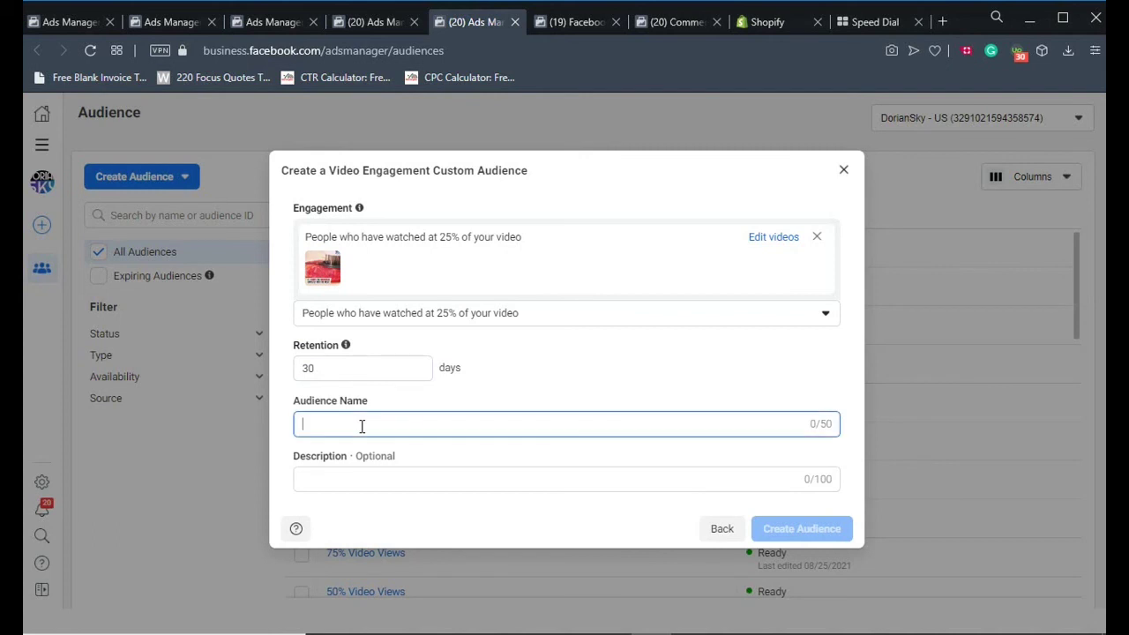
type("25% Video Views")
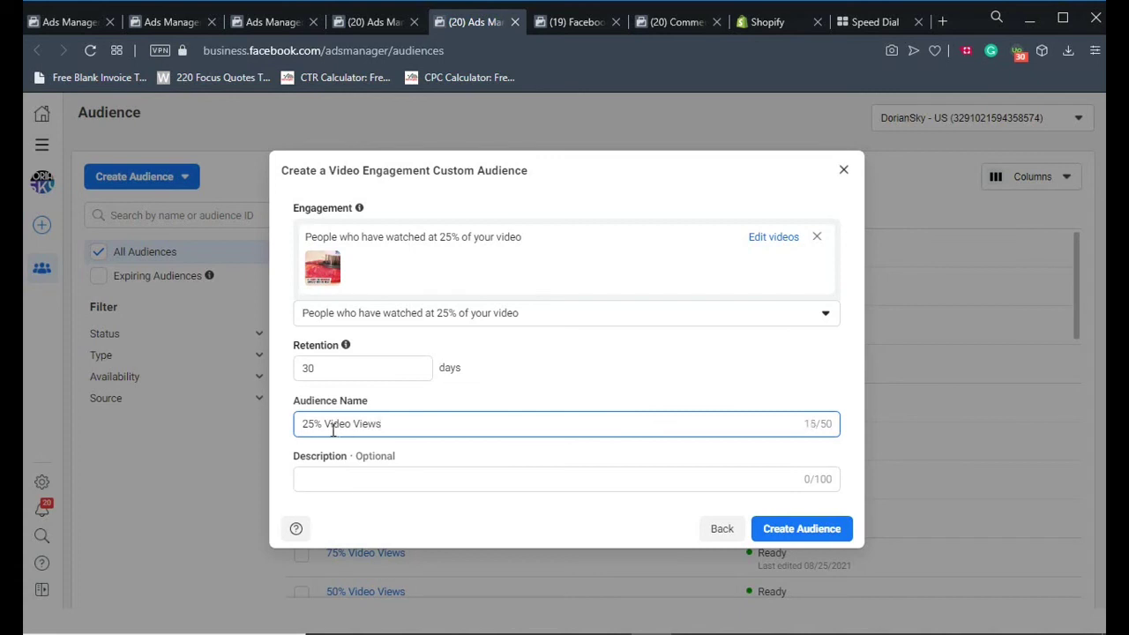
type("Custom")
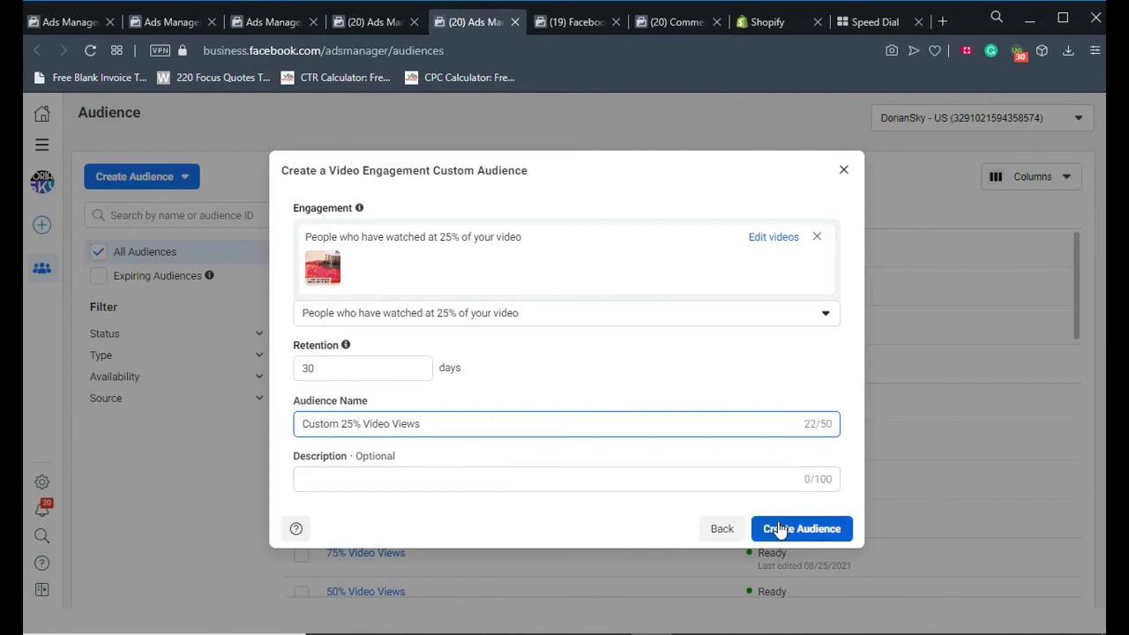
left_click(843, 180)
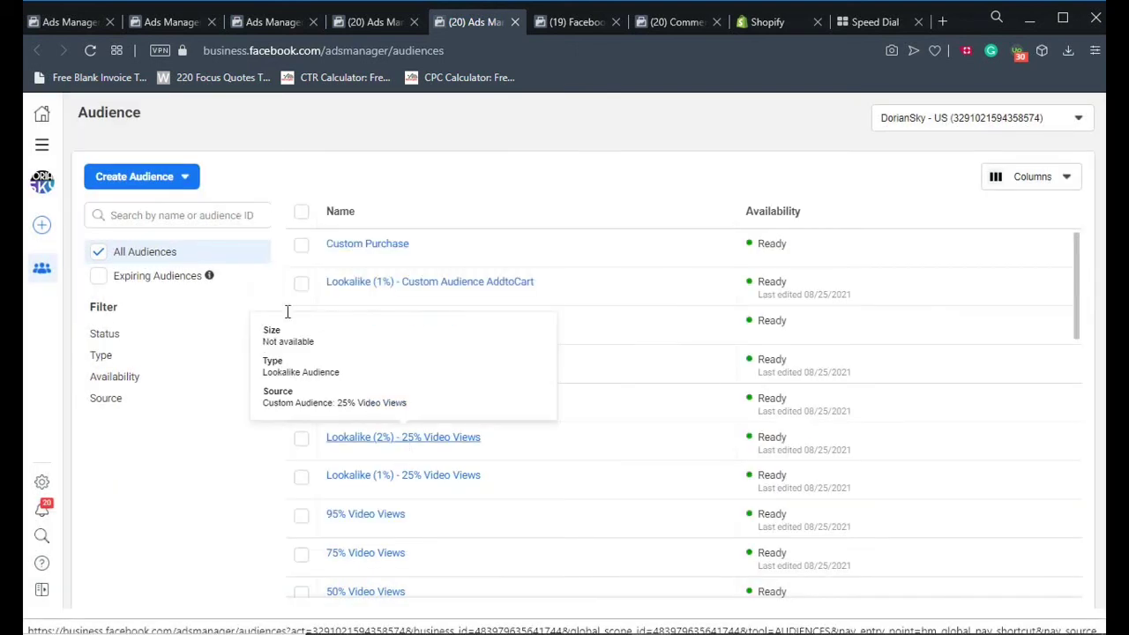
Start a new custom audience with Customer list as its source
left_click(166, 183)
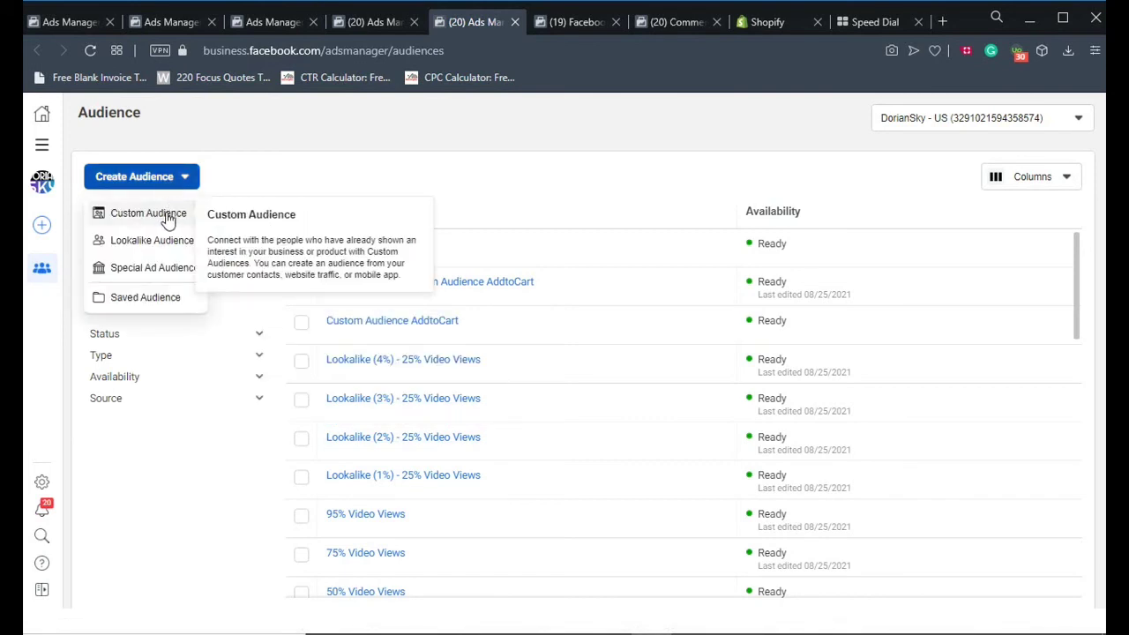
left_click(166, 214)
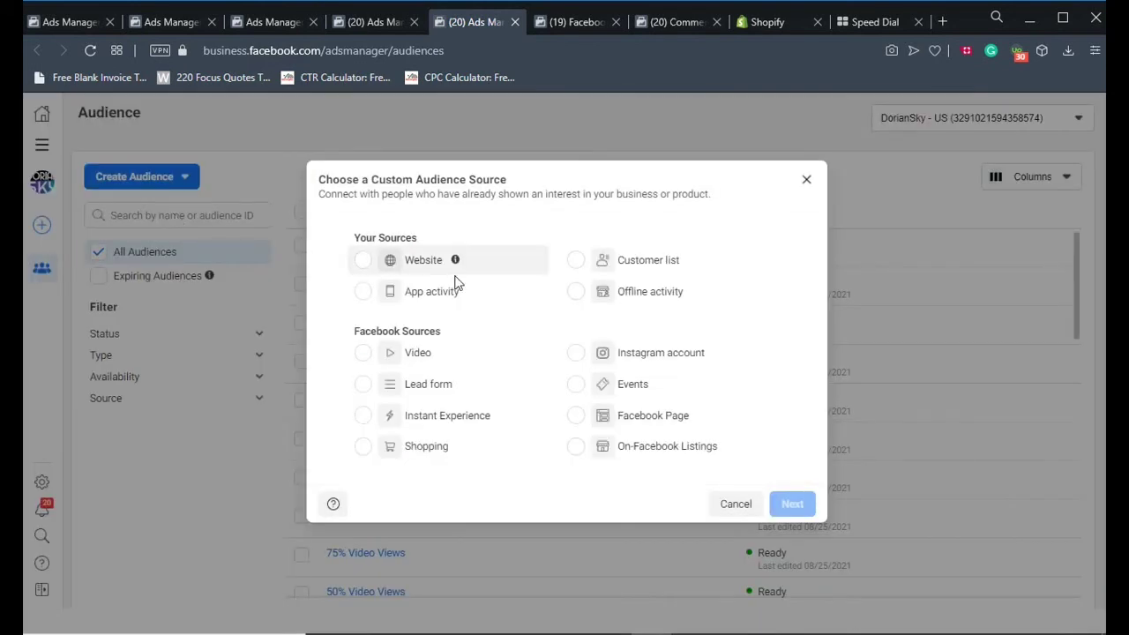
left_click(600, 270)
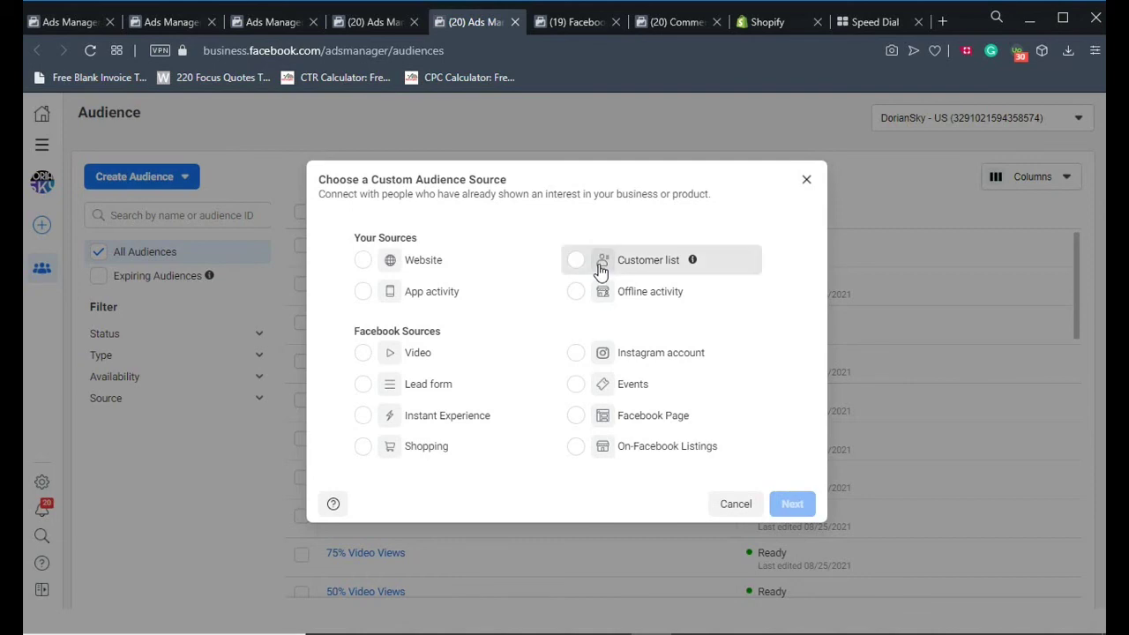
left_click(794, 501)
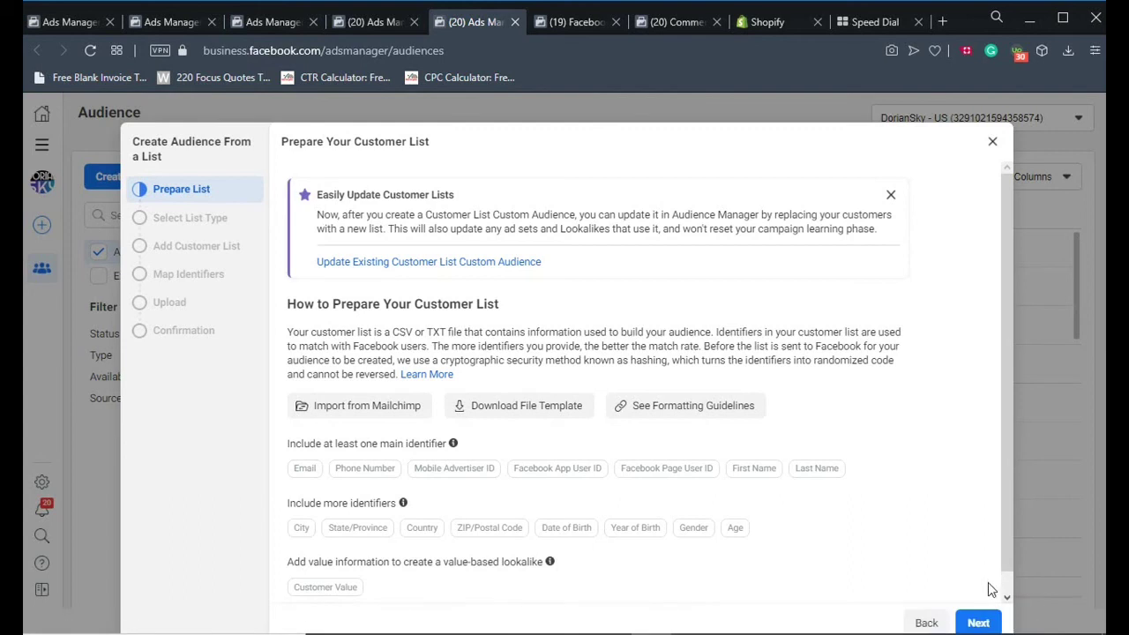
Mark the customer list as including customer value, continue to the Add Customer List stage and close the setup without uploading a list
left_click(979, 620)
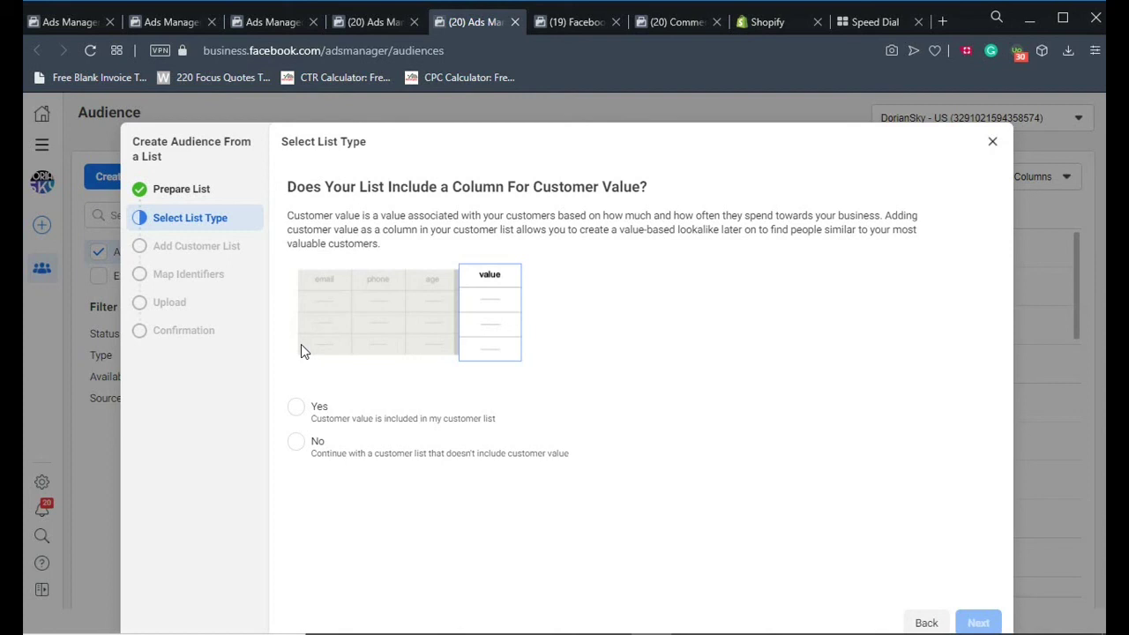
left_click(308, 410)
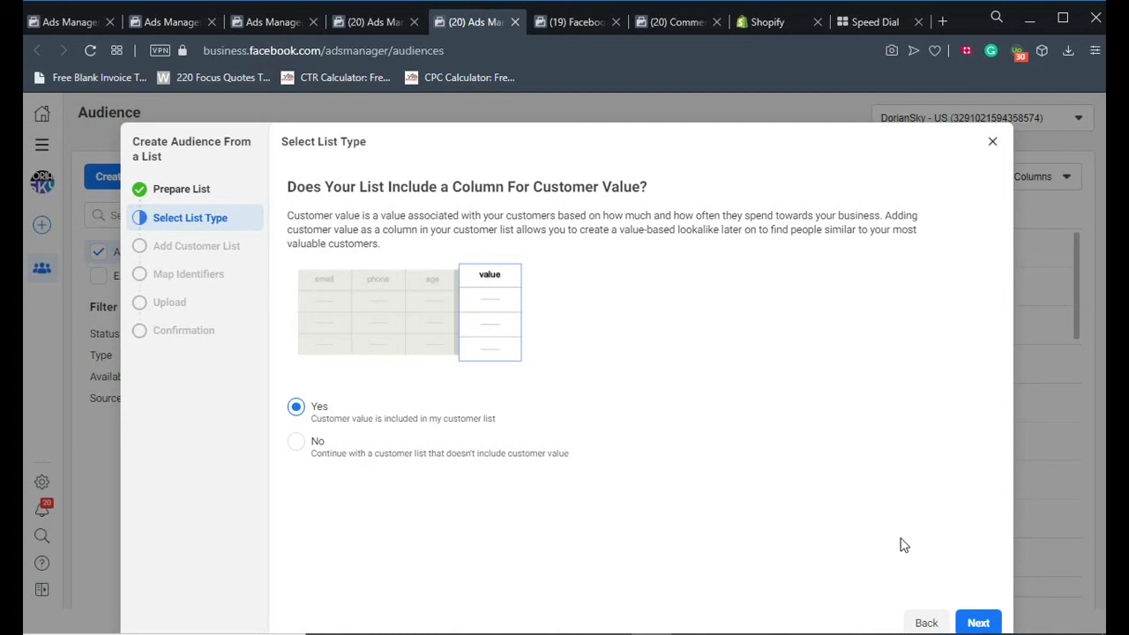
left_click(975, 621)
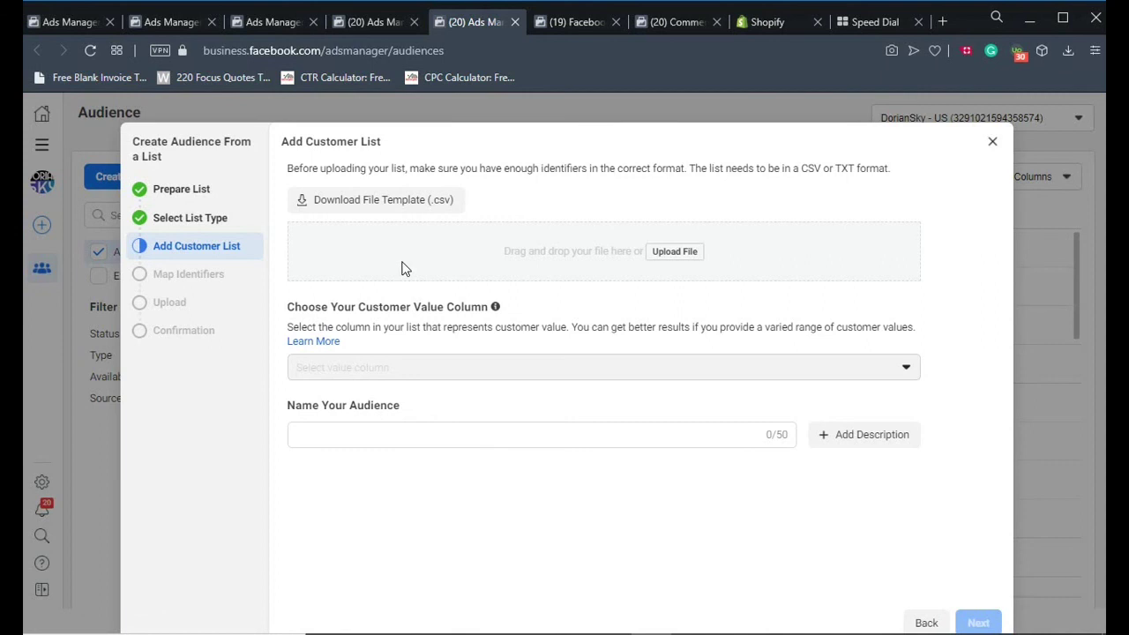
left_click(547, 434)
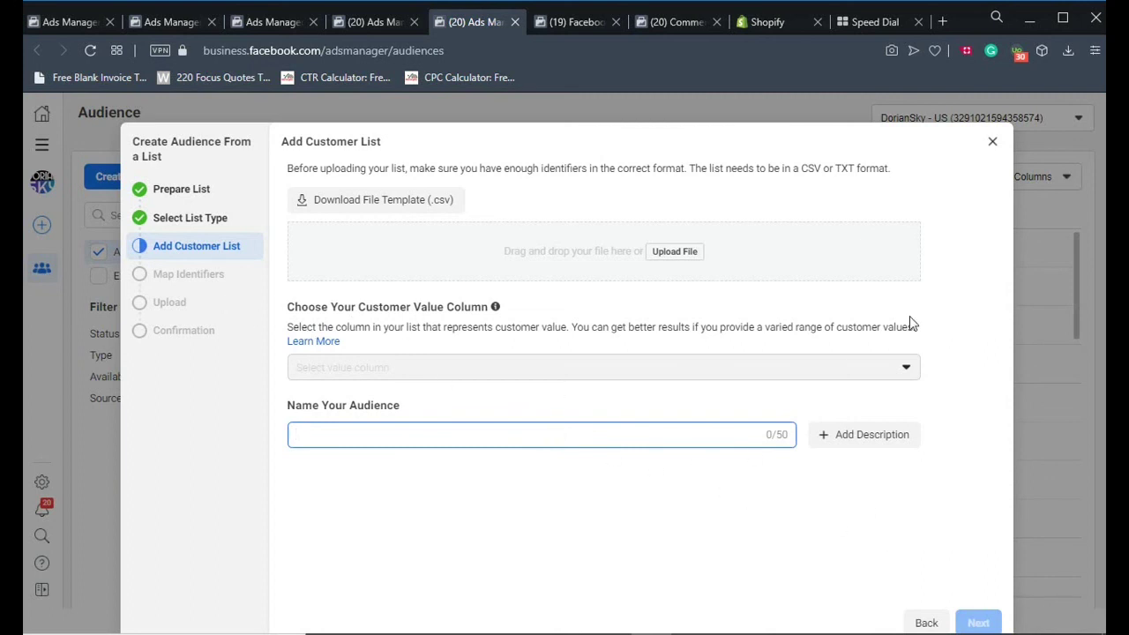
left_click(995, 145)
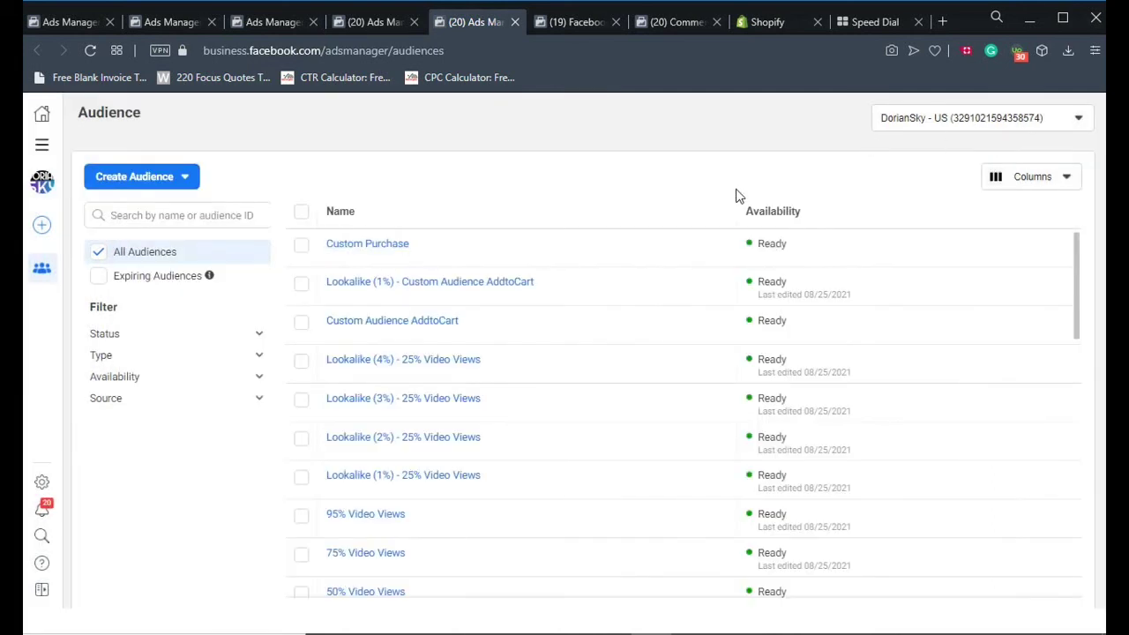
Start a new custom audience with Facebook Page as its source
left_click(175, 178)
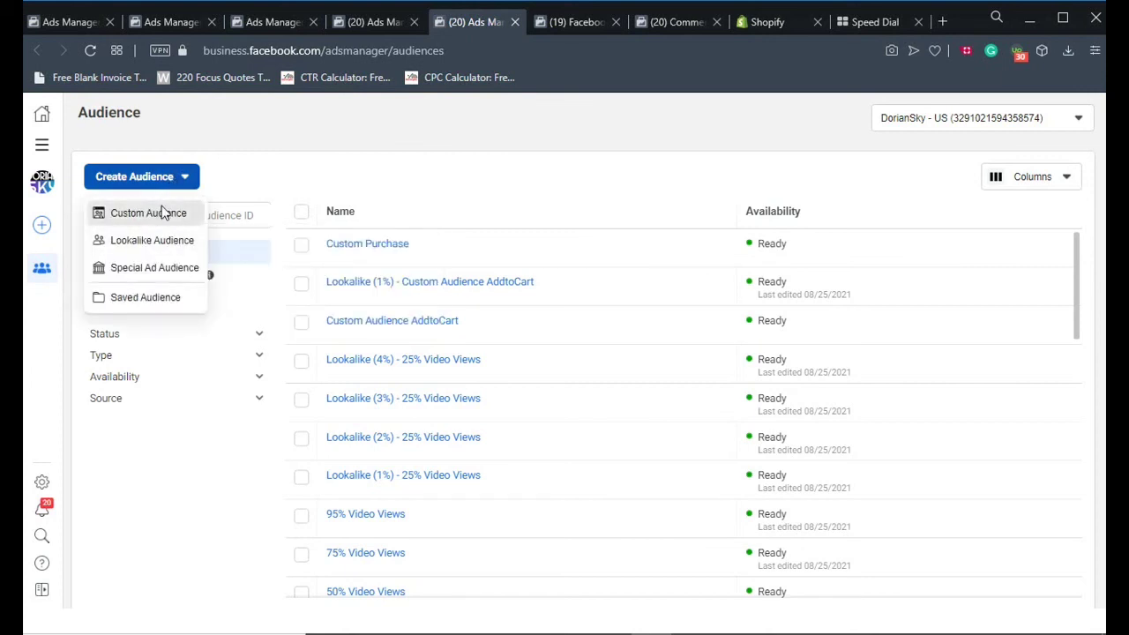
left_click(163, 215)
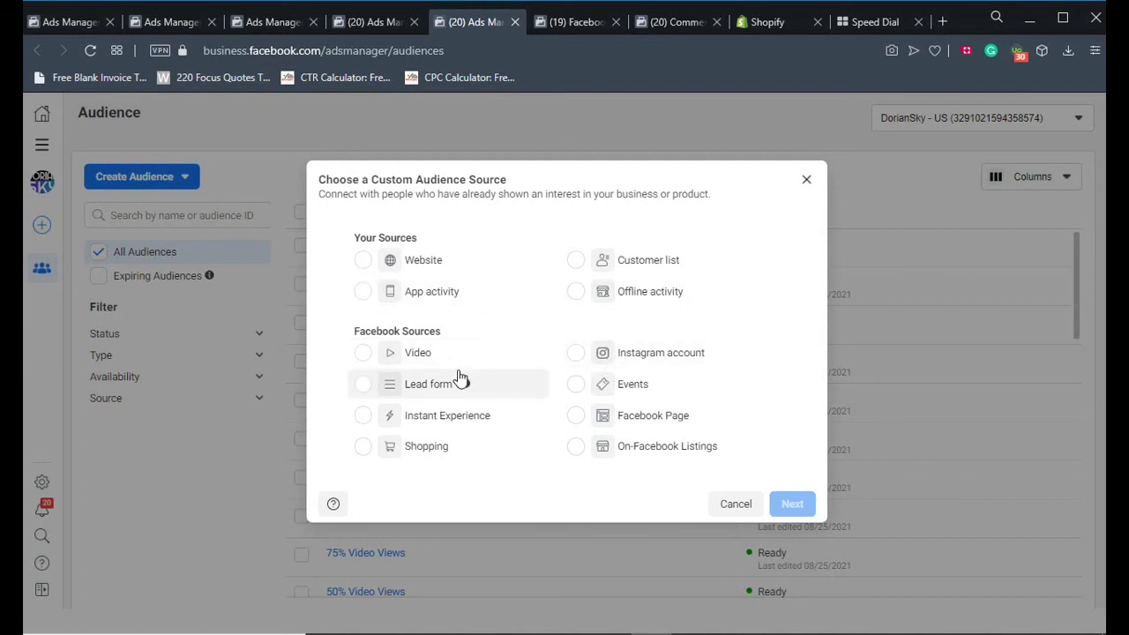
left_click(590, 421)
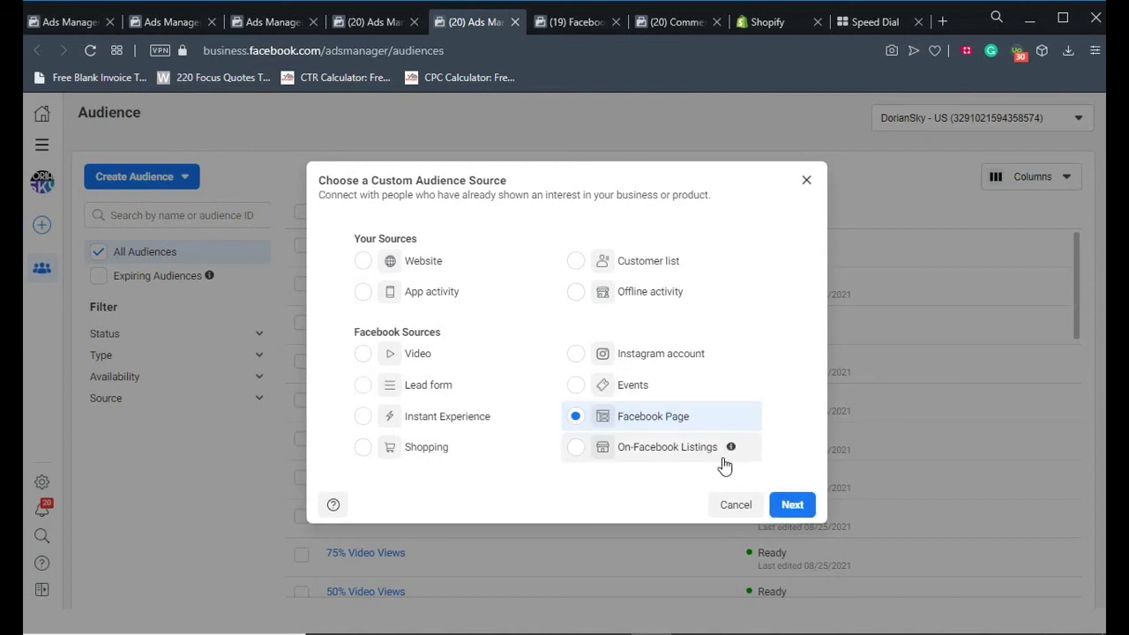
left_click(792, 506)
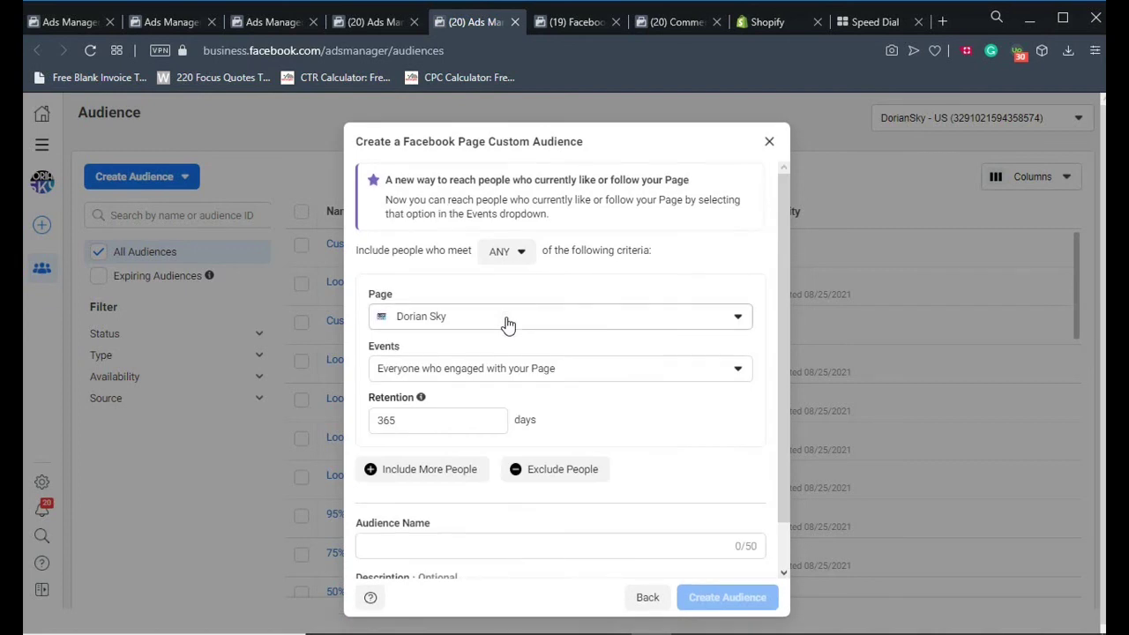
Look through the Page and Events options of the Facebook Page audience and close the dialog without creating it
left_click(517, 332)
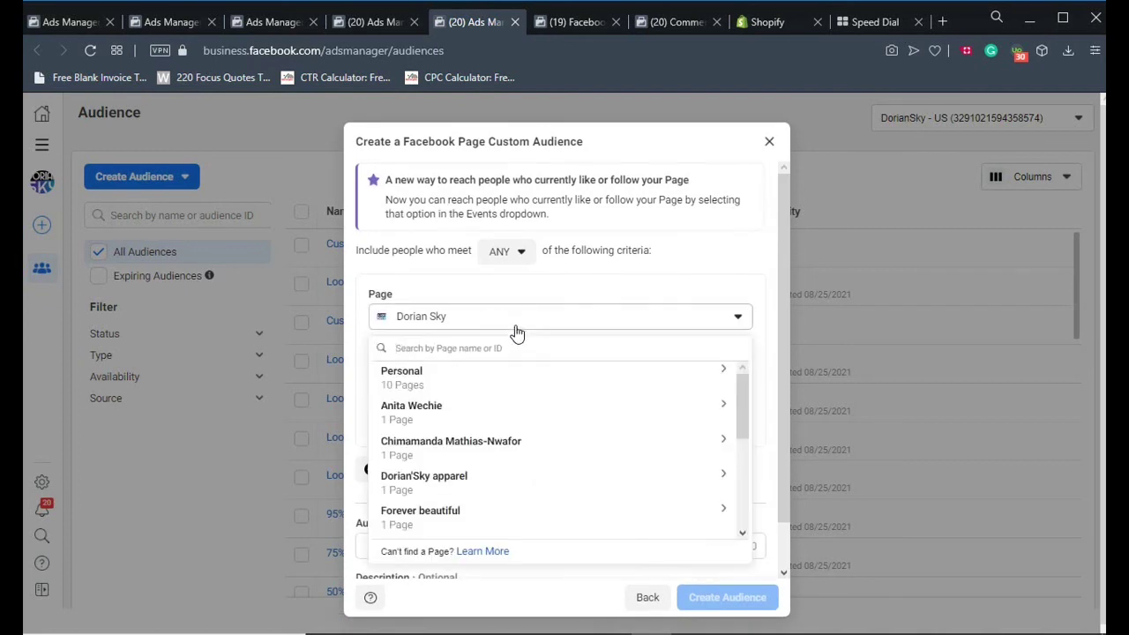
left_click(516, 292)
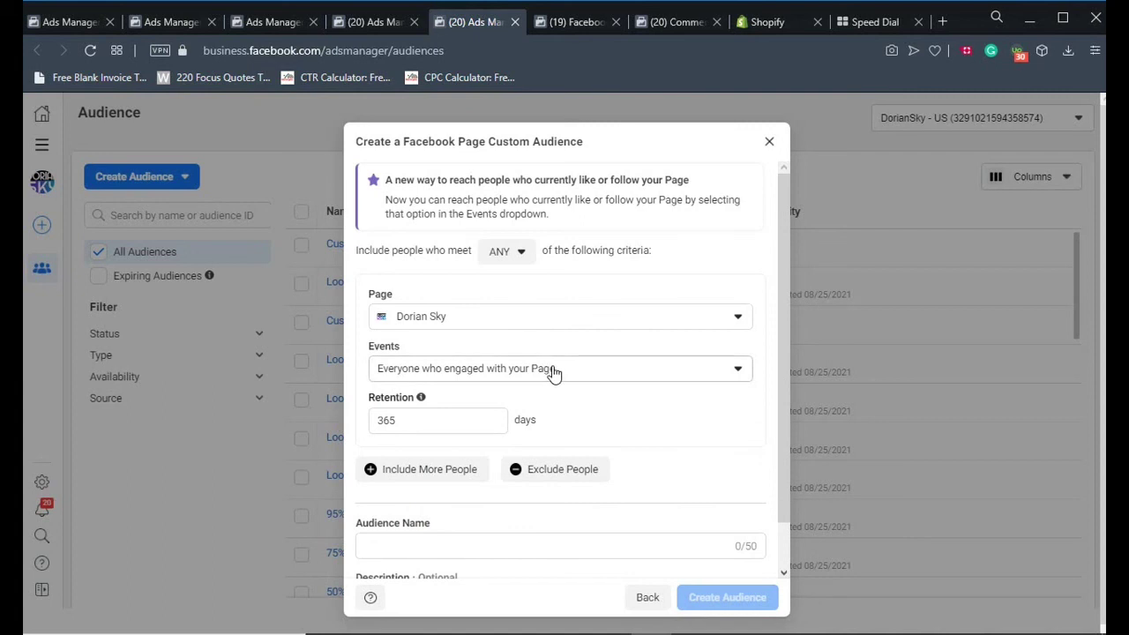
left_click(458, 376)
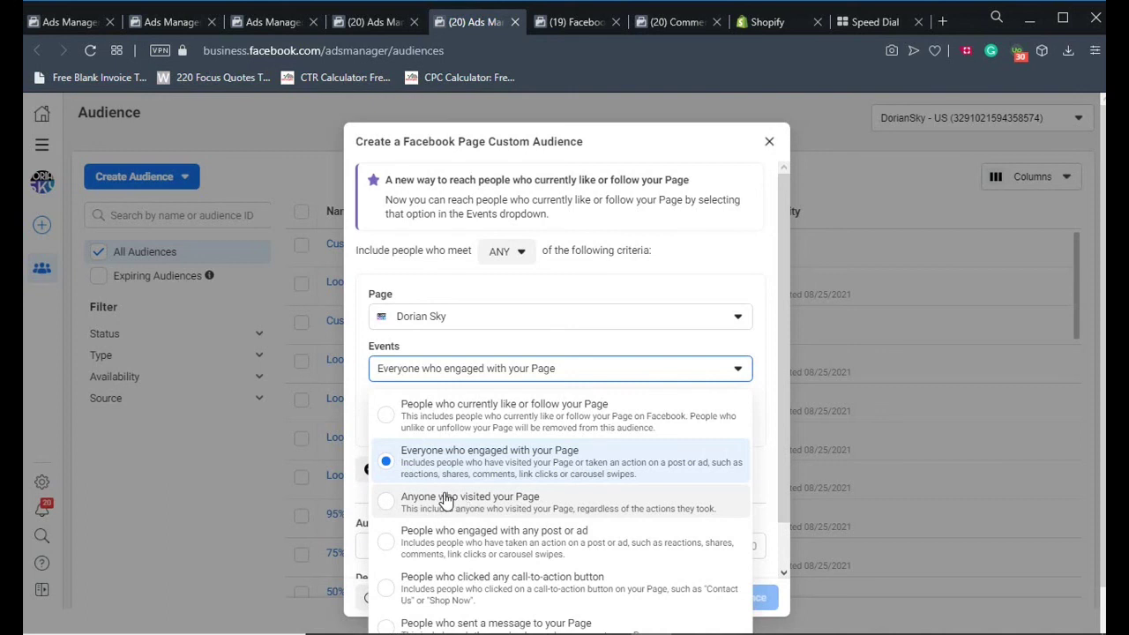
left_click(710, 265)
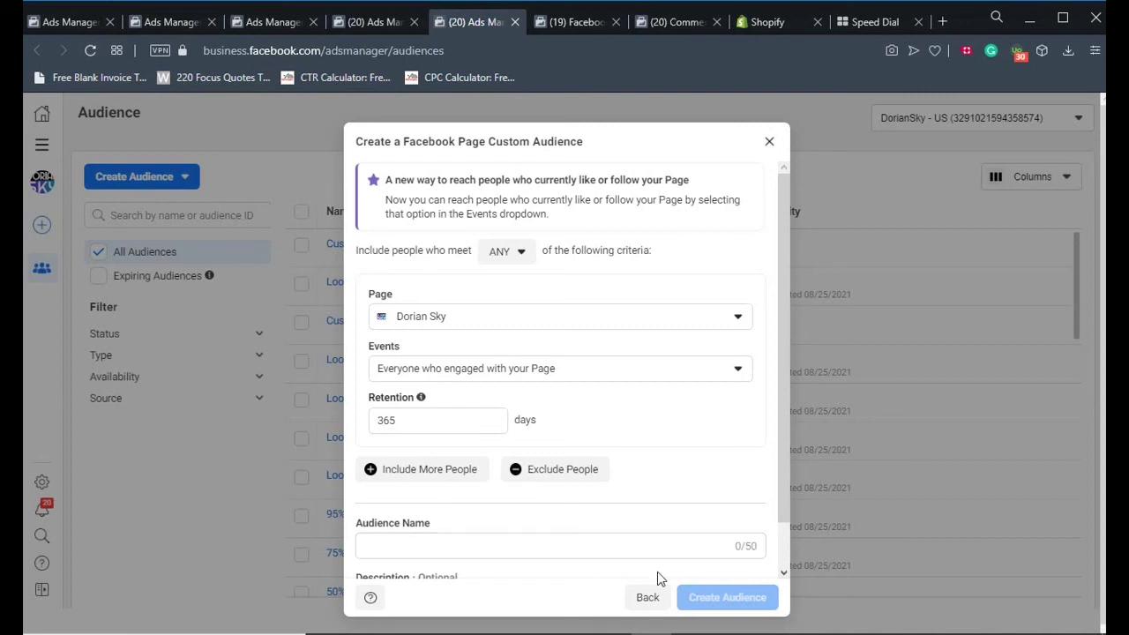
left_click(770, 143)
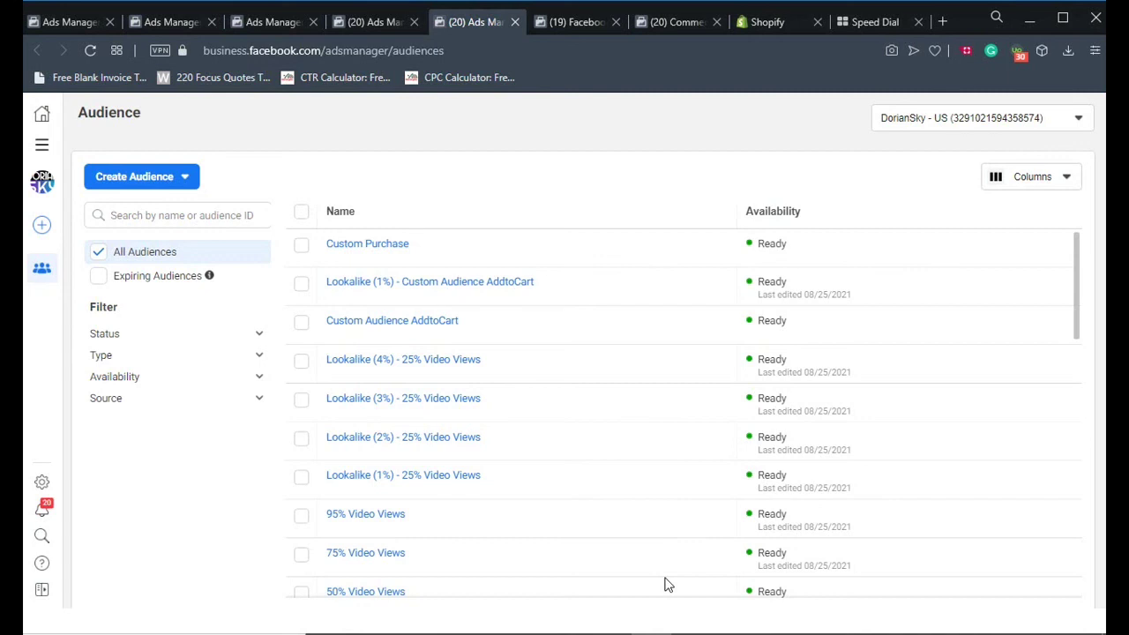
mouse_move(644, 628)
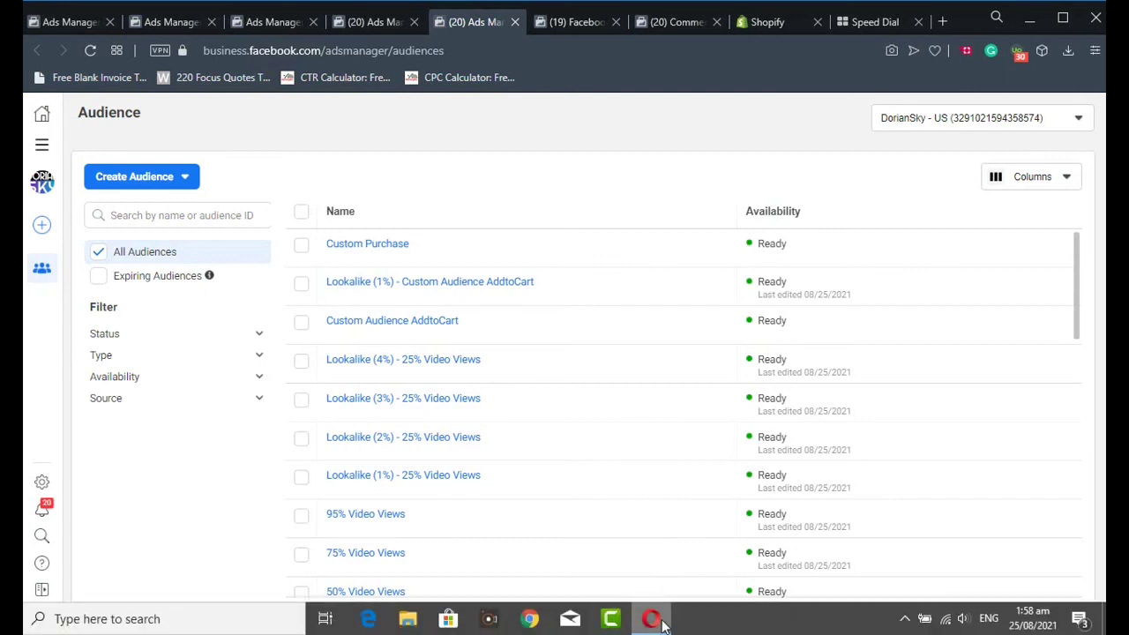
left_click(905, 618)
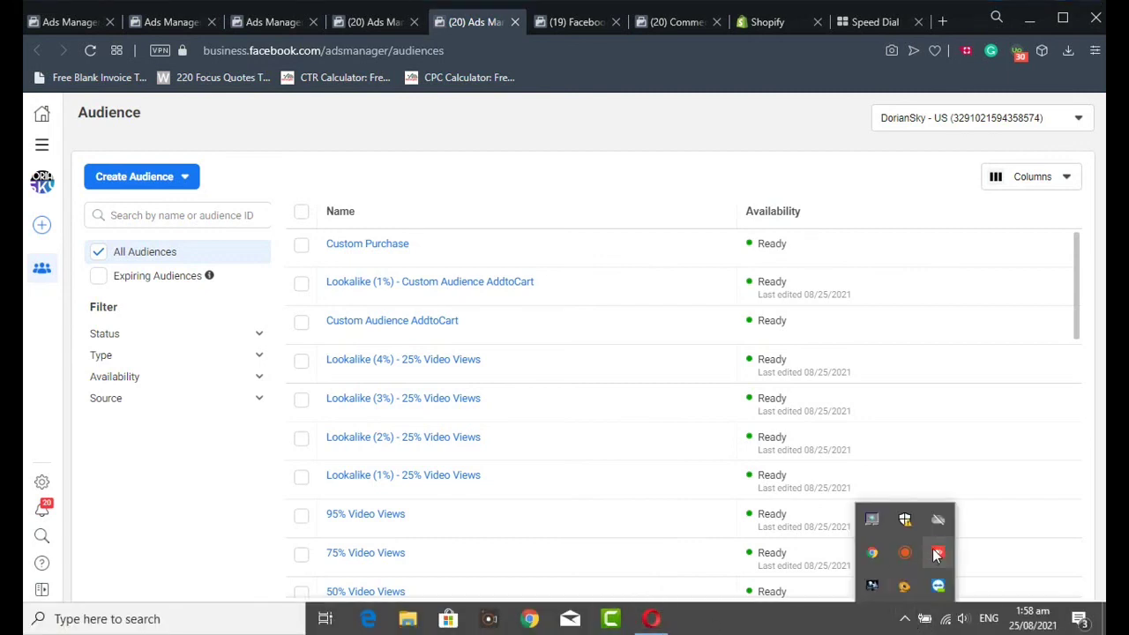
left_click(905, 552)
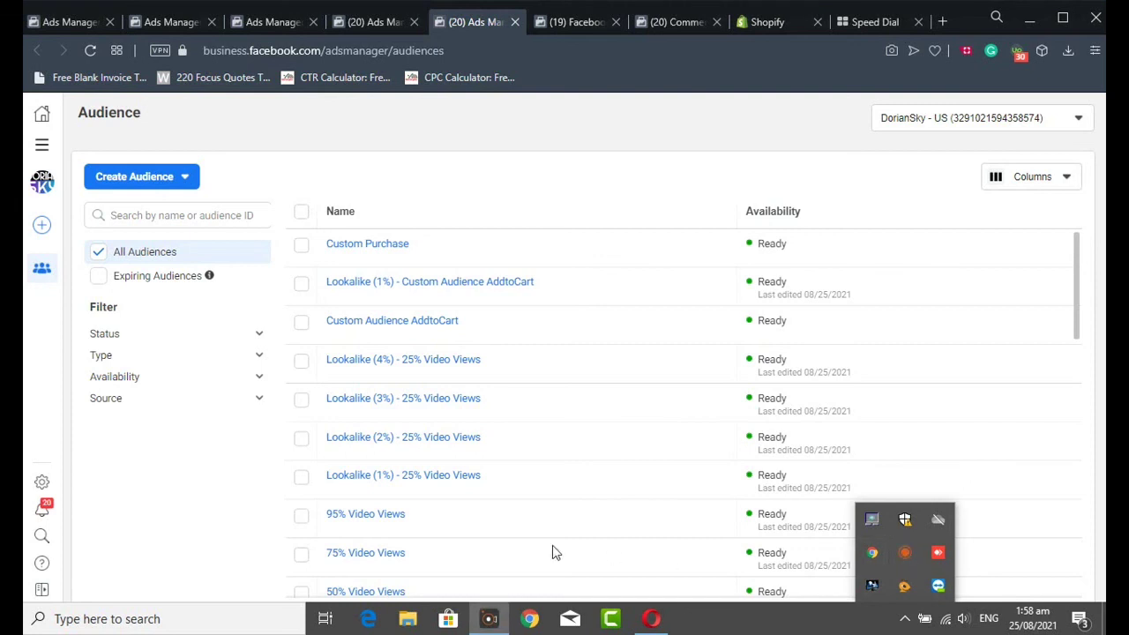